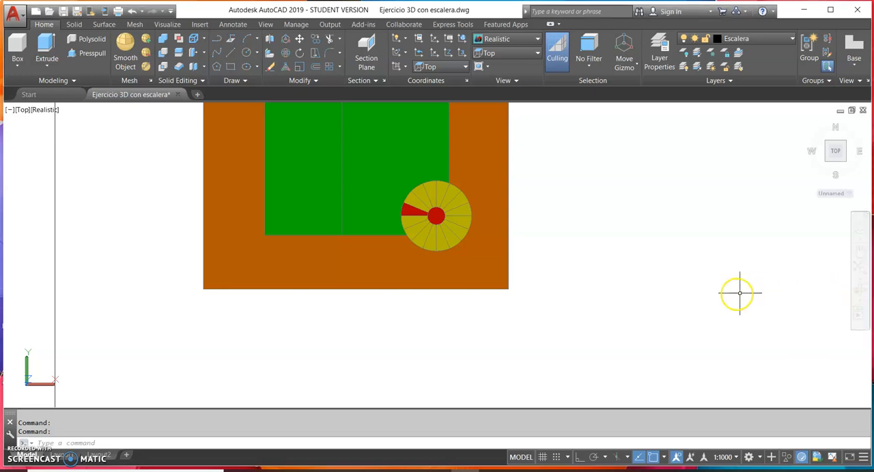
Orbit the model to examine the house and its spiral staircase in 3D, and restore the Top view
left_click(861, 292)
left_click_drag(671, 303, 689, 234)
left_click_drag(598, 267, 528, 249)
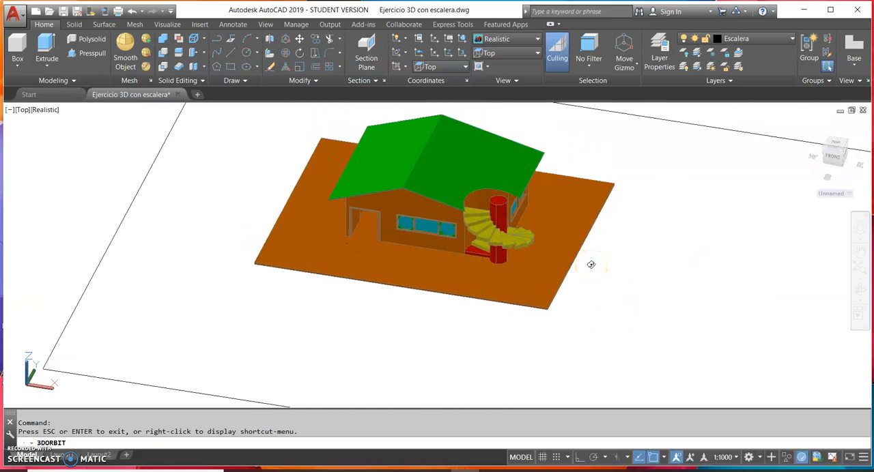
key("Escape")
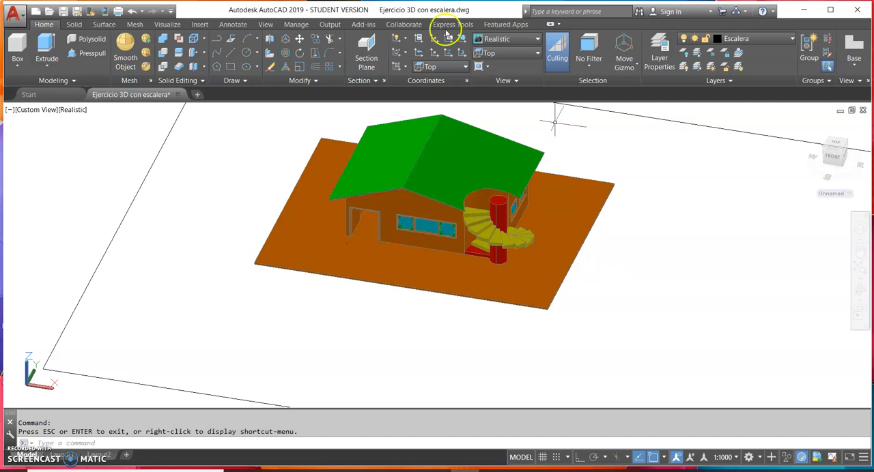
left_click(512, 54)
left_click(498, 67)
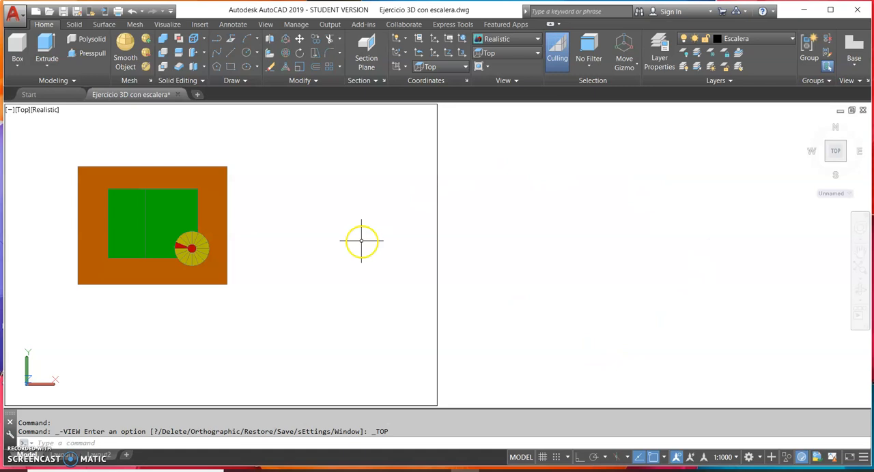
Draw a vertical line 0.9 long with Ortho on in the empty area below the house's base
middle_click_drag(339, 242, 484, 249)
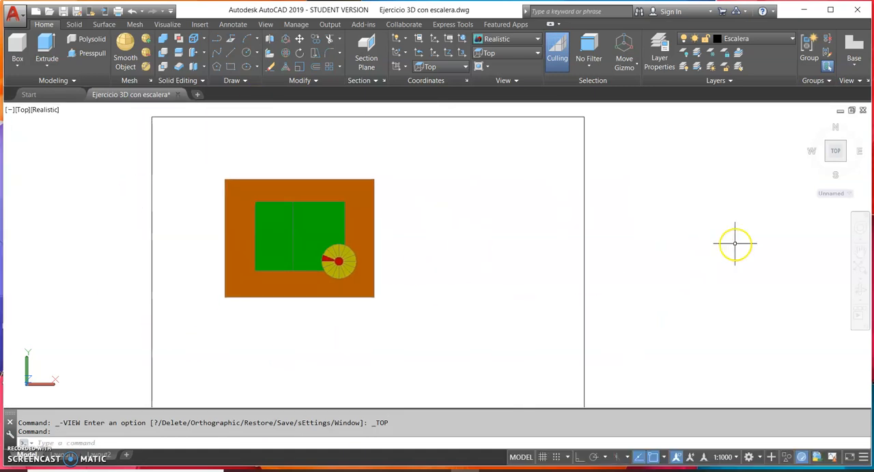
mouse_move(307, 342)
middle_mouse_down()
mouse_move(293, 335)
mouse_move(332, 287)
middle_mouse_up()
scroll(292, 334, "up", 3)
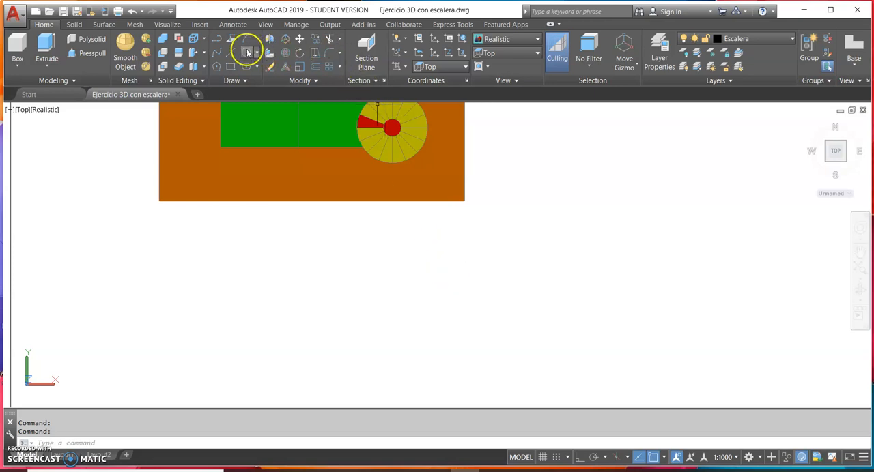
left_click(216, 38)
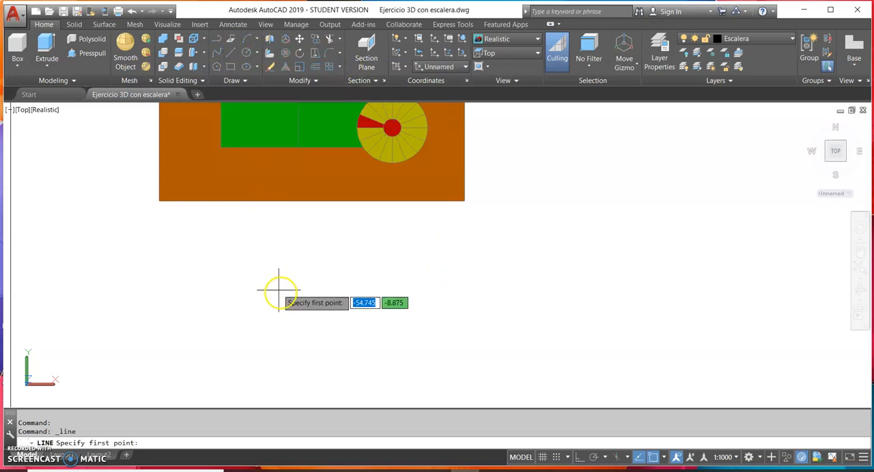
left_click(303, 316)
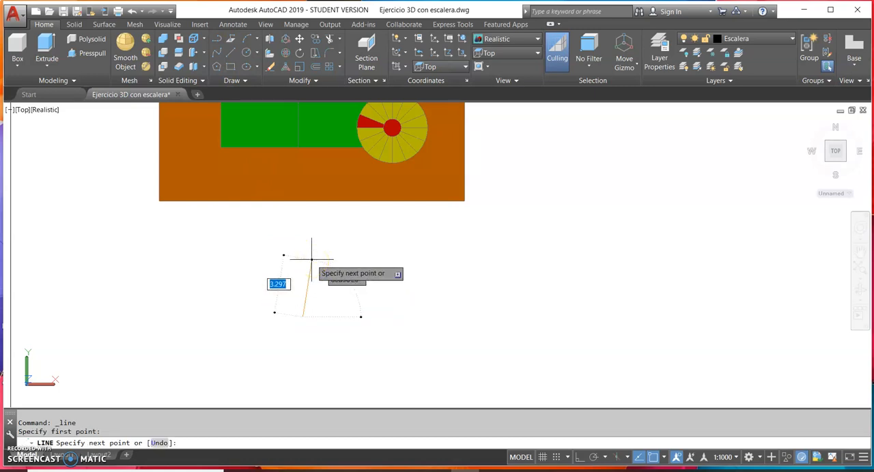
key("F8")
key("BackSpace")
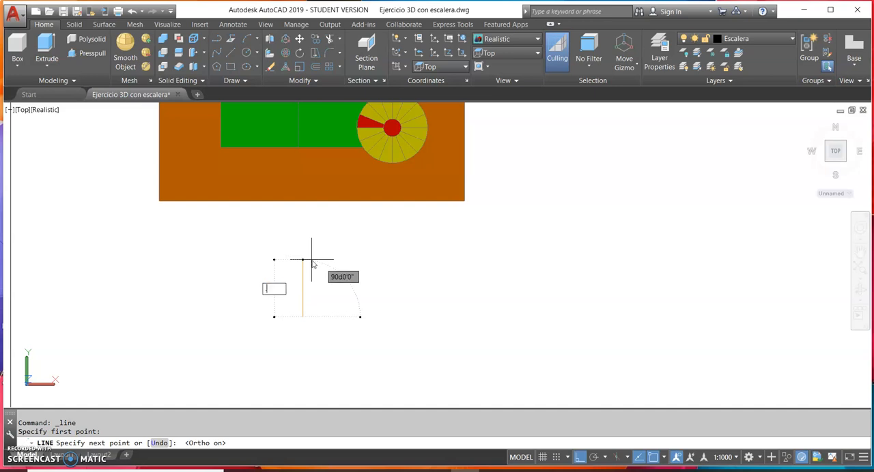
type(".9")
key("Return")
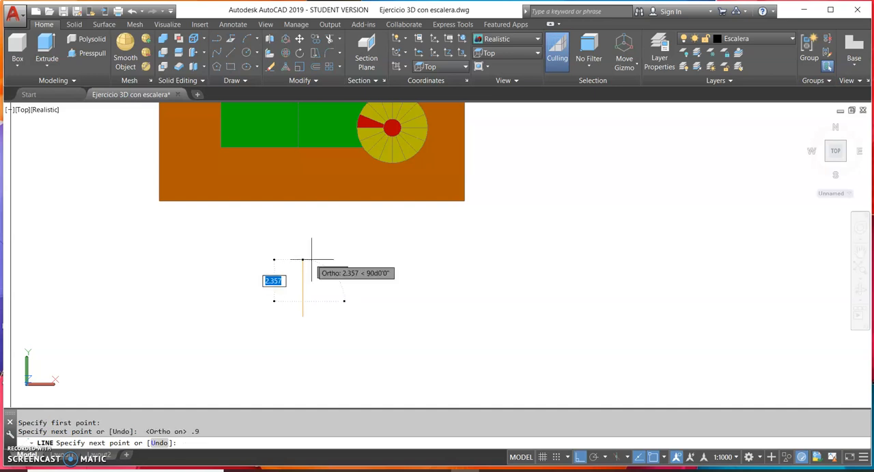
key("Return")
Draw a polyline from the vertical line's lower endpoint, going 0.05 to the right and 0.1 upward
scroll(303, 312, "up", 10)
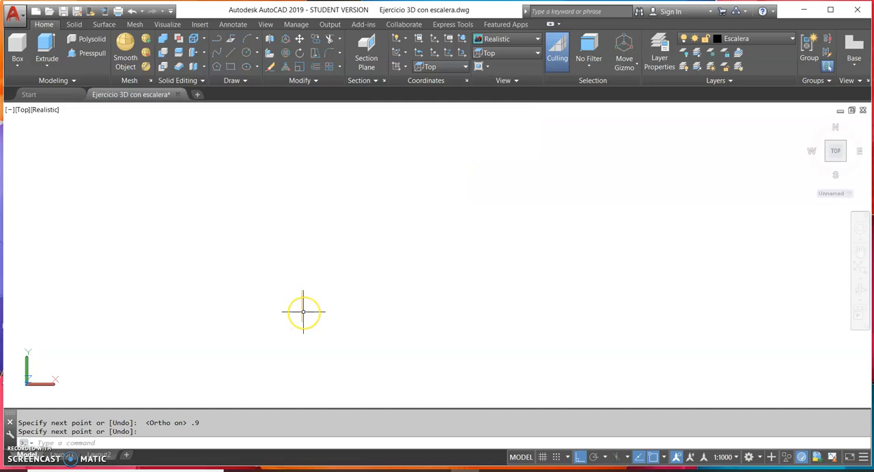
middle_click_drag(303, 312, 312, 264)
key("Return")
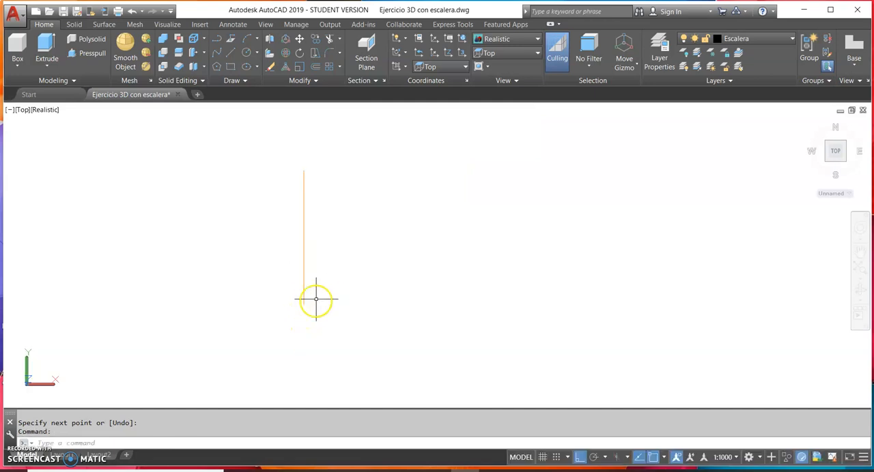
scroll(321, 214, "up", 2)
middle_click_drag(320, 209, 307, 185)
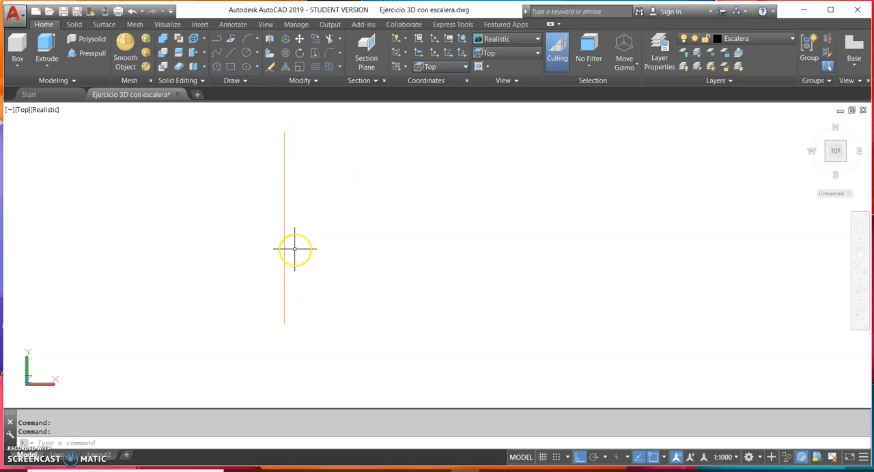
left_click(219, 56)
left_click(216, 40)
left_click(284, 324)
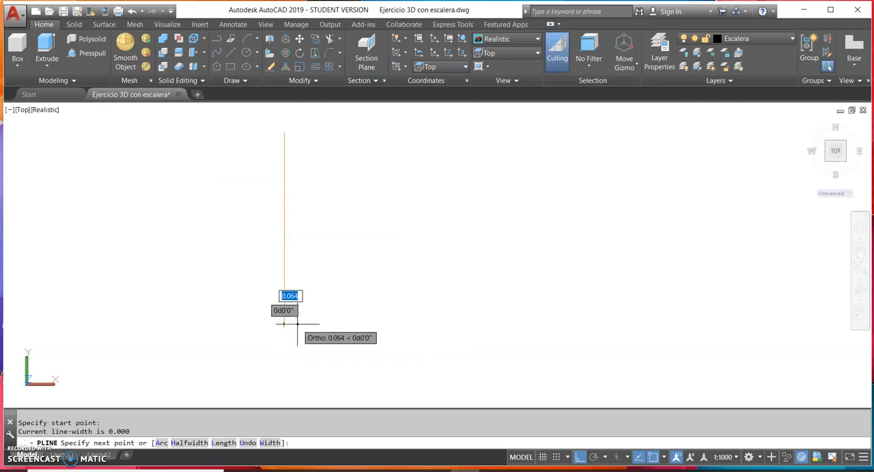
type(".05")
key("Return")
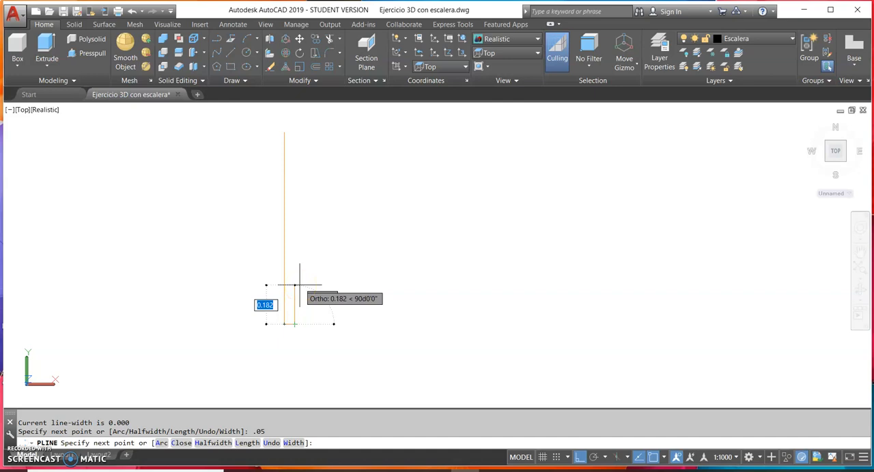
type(".1")
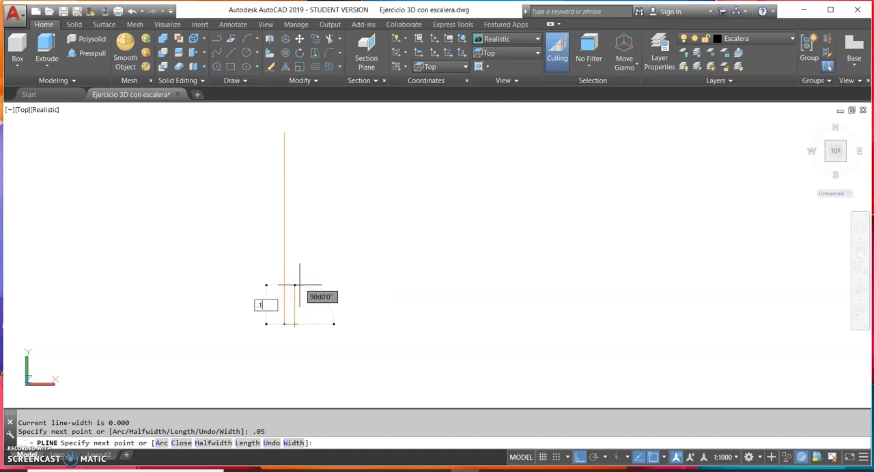
key("Return")
key("Return")
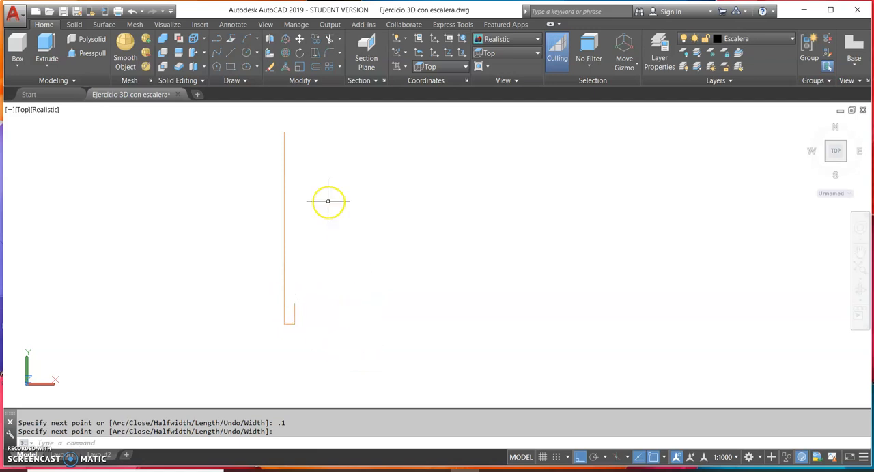
With Ortho off, draw a wavy spline from the polyline's upper end through three points, ending near the top of the vertical line
left_click(218, 56)
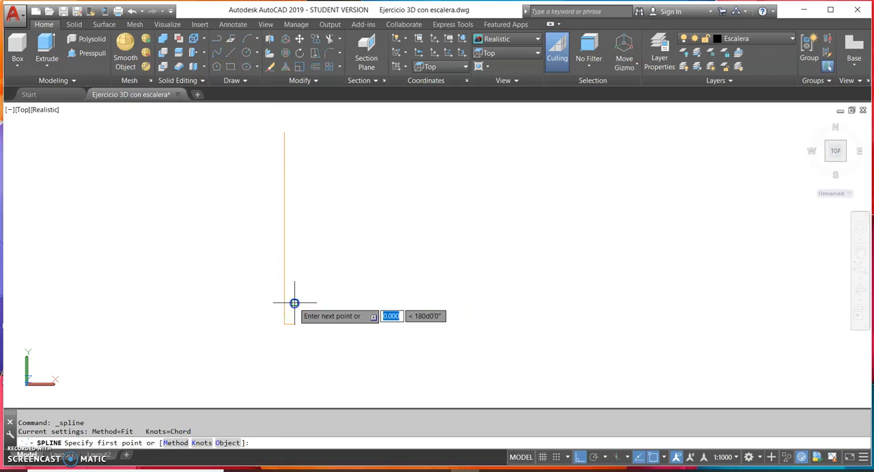
left_click(295, 303)
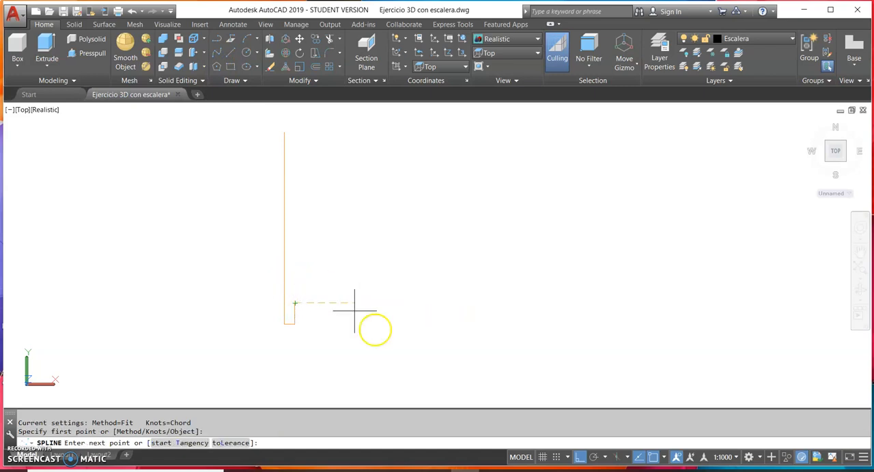
left_click(581, 457)
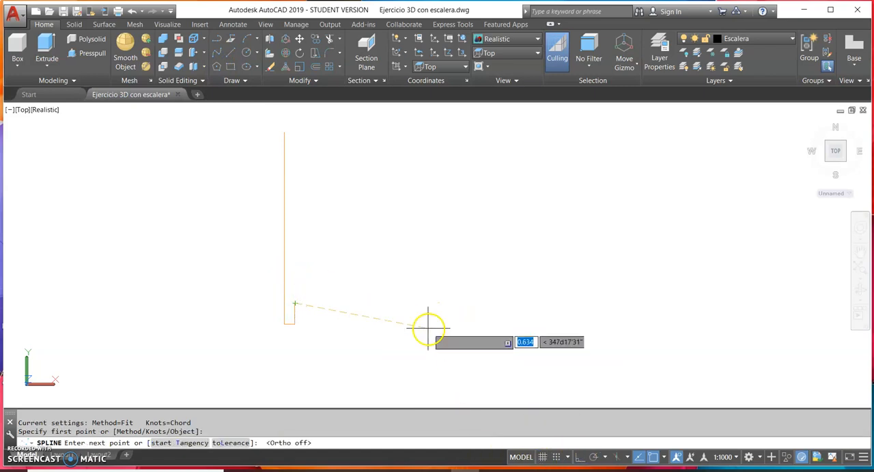
left_click(311, 248)
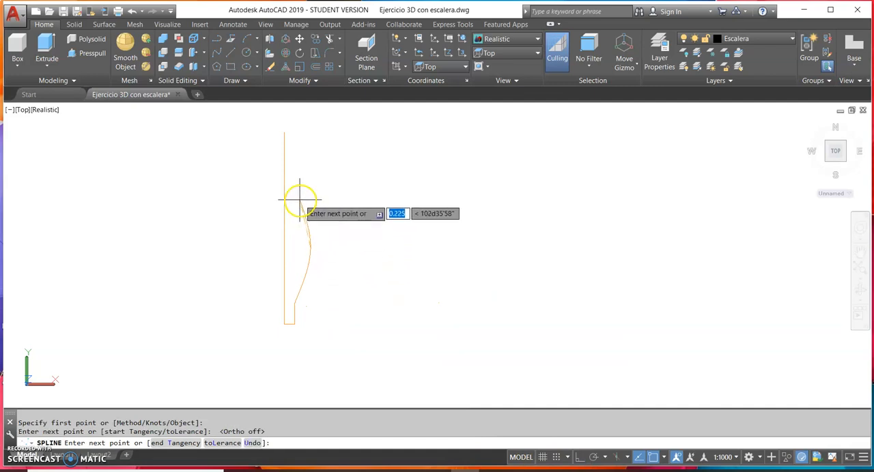
left_click(296, 198)
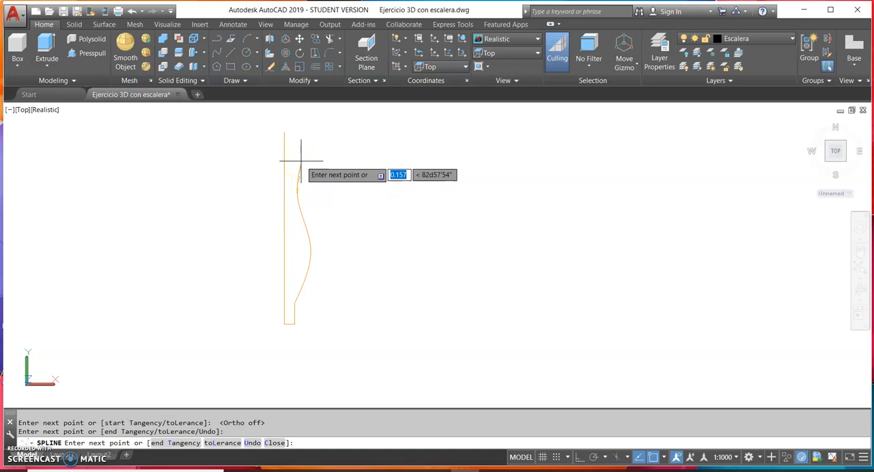
left_click(299, 158)
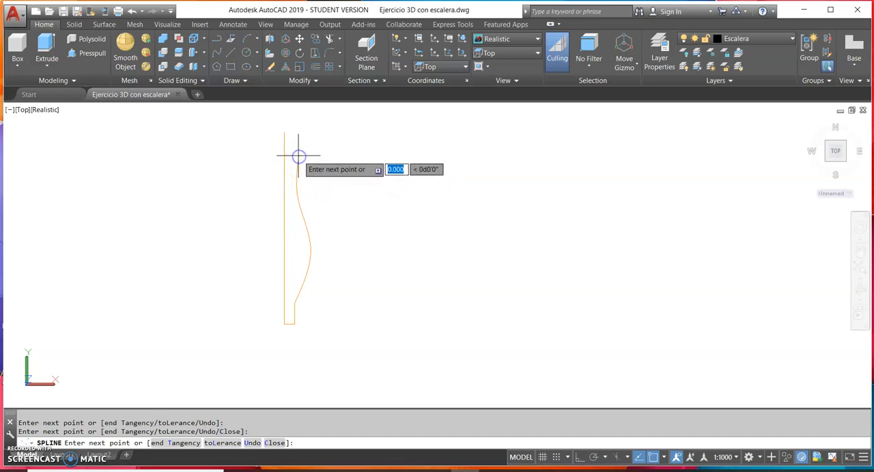
key("Return")
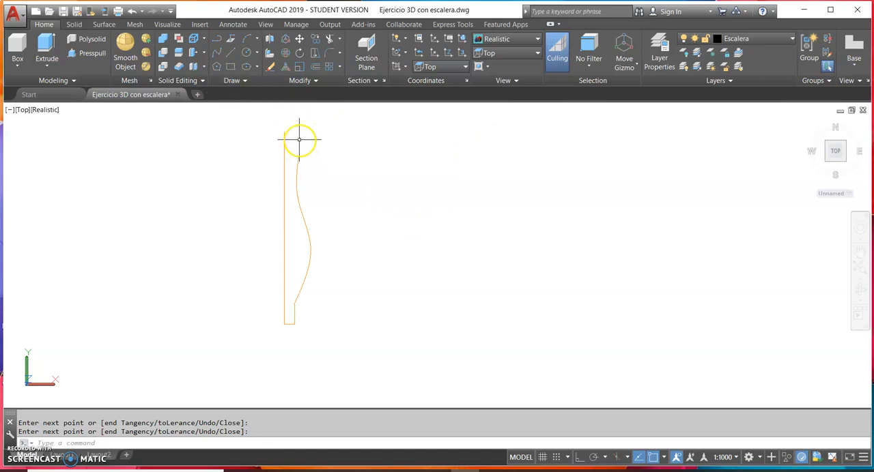
Try a circle centred on the spline's upper end and passing through the vertical line's top endpoint
left_click(245, 55)
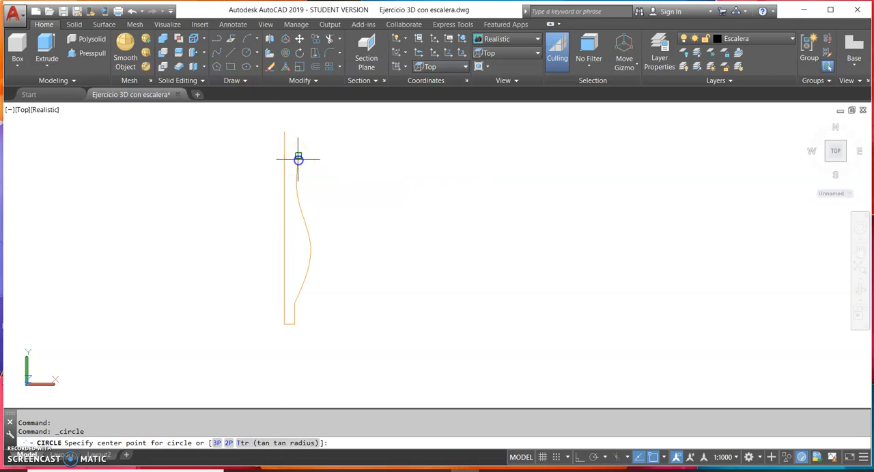
left_click(299, 159)
left_click(284, 131)
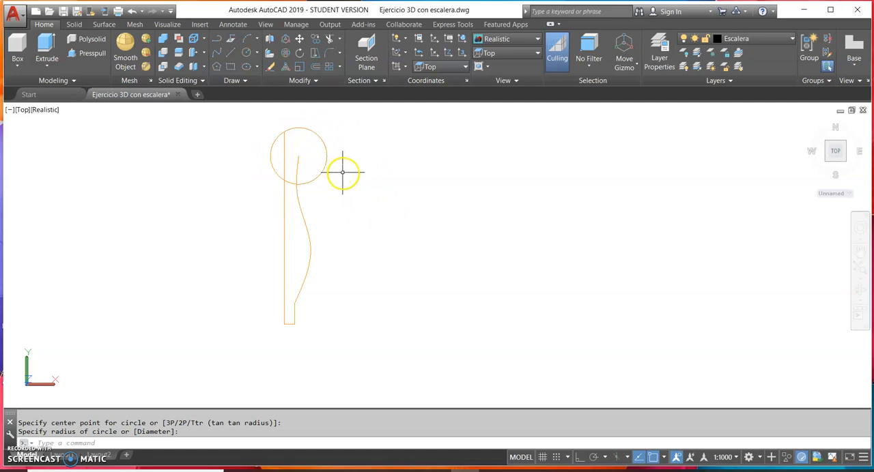
Draw a two-point circle from the vertical line's top endpoint to the spline's upper end, and erase the larger circle
left_click(257, 60)
left_click(260, 117)
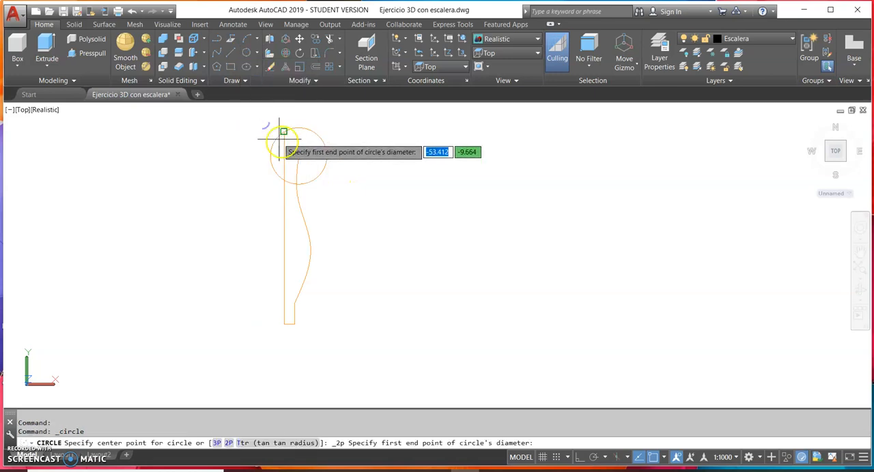
left_click(283, 132)
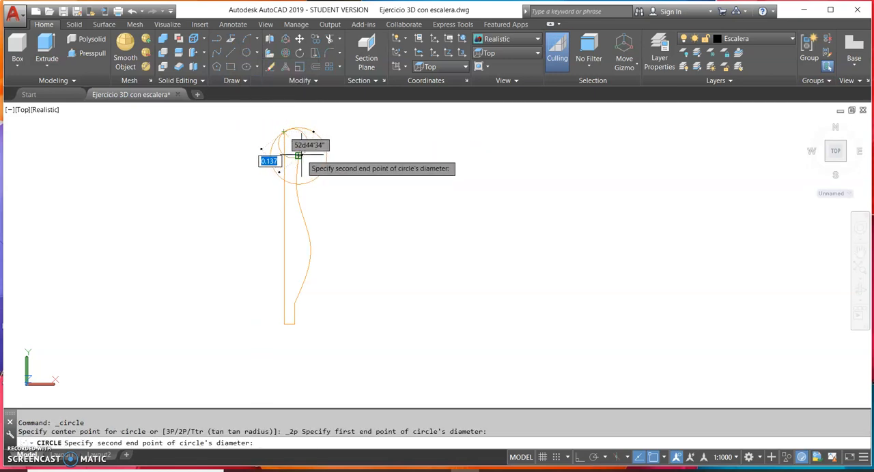
left_click(297, 156)
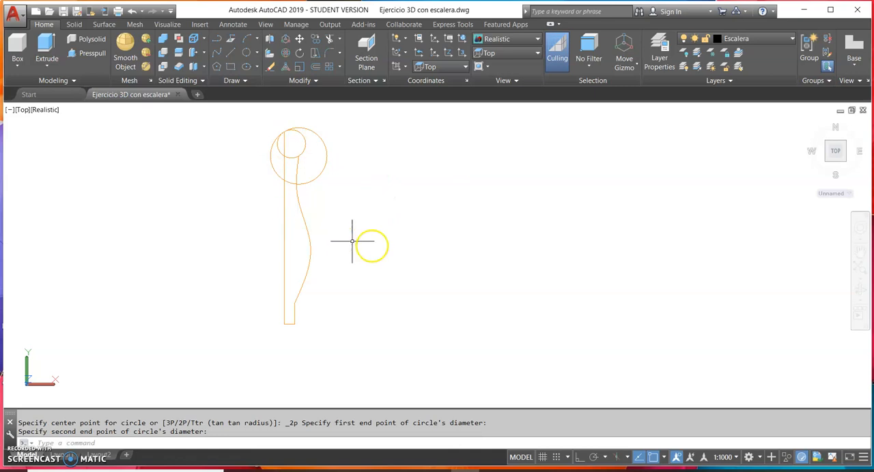
left_click_drag(341, 170, 321, 159)
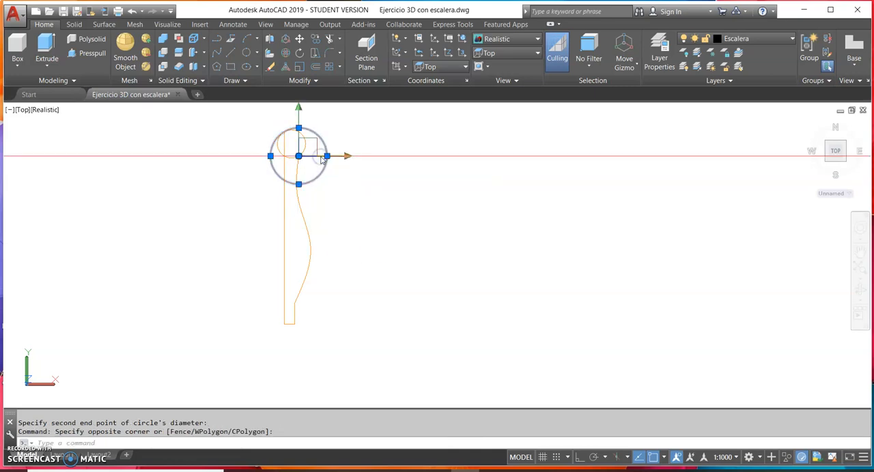
key("Delete")
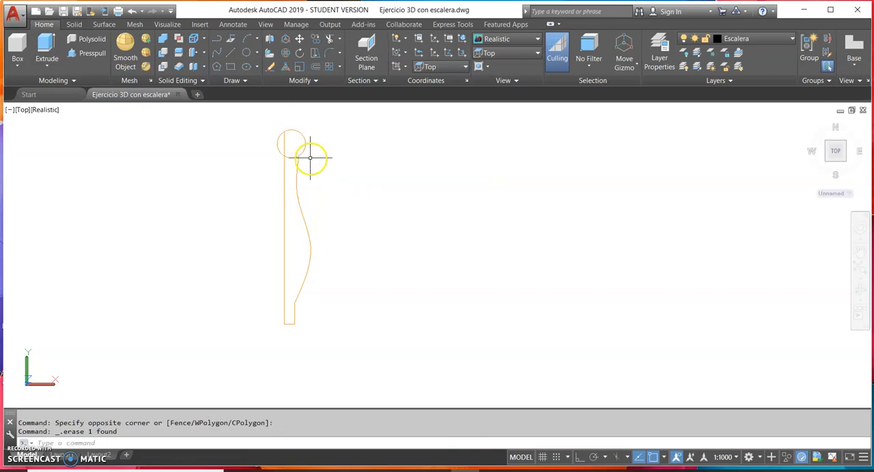
Trim the circle's left portion between the vertical line and the spline, using both as cutting edges
scroll(303, 164, "up", 2)
middle_click_drag(303, 161, 304, 185)
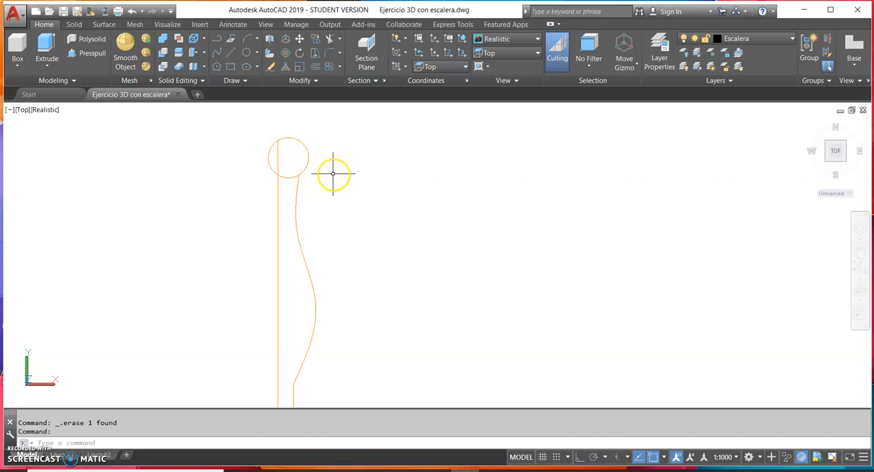
left_click(331, 38)
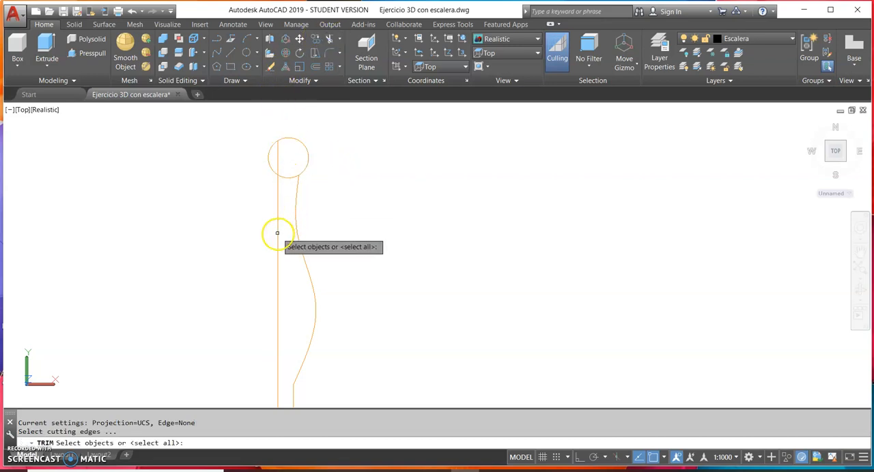
left_click(278, 234)
left_click(297, 233)
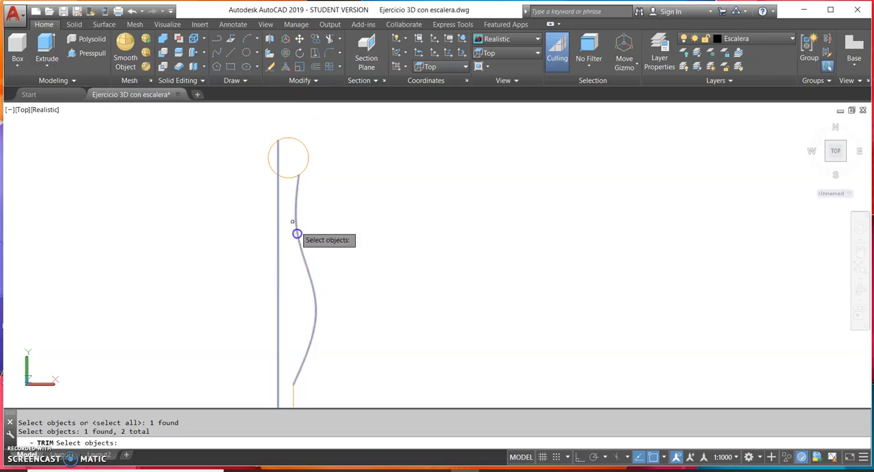
key("Return")
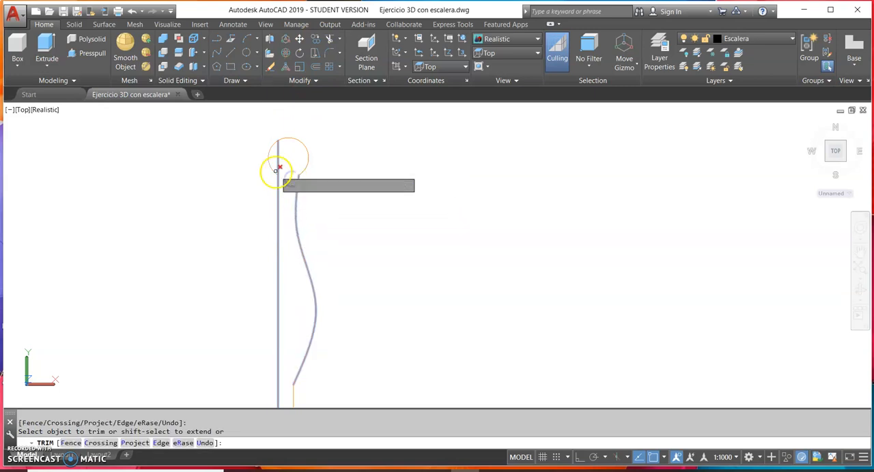
left_click(273, 171)
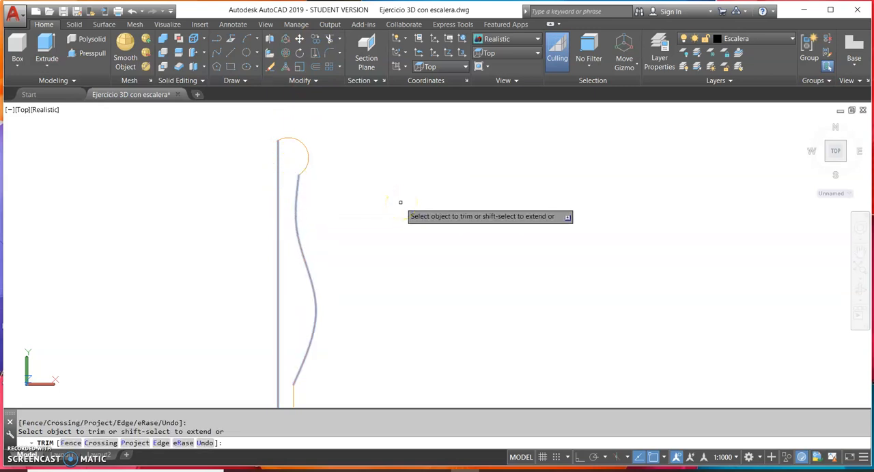
Draw a horizontal line about 0.07 units long from the arc's top quadrant leftward past the vertical axis line
scroll(289, 142, "up", 4)
middle_click_drag(289, 143, 296, 179)
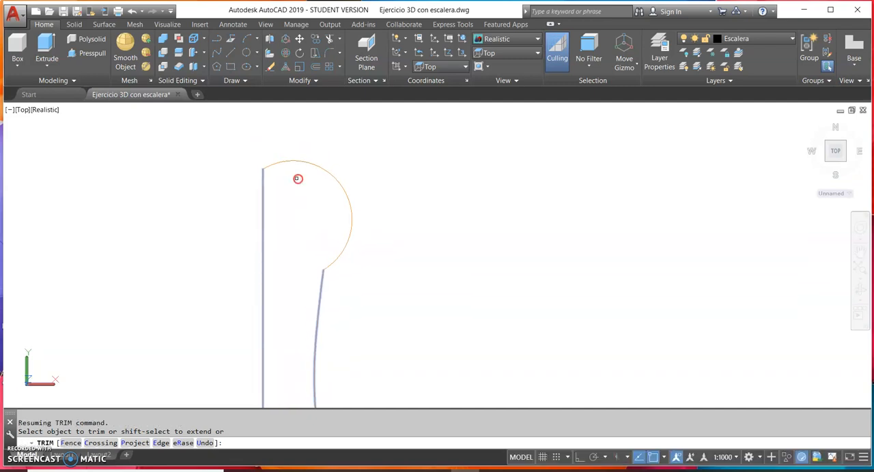
left_click(220, 52)
left_click(293, 160)
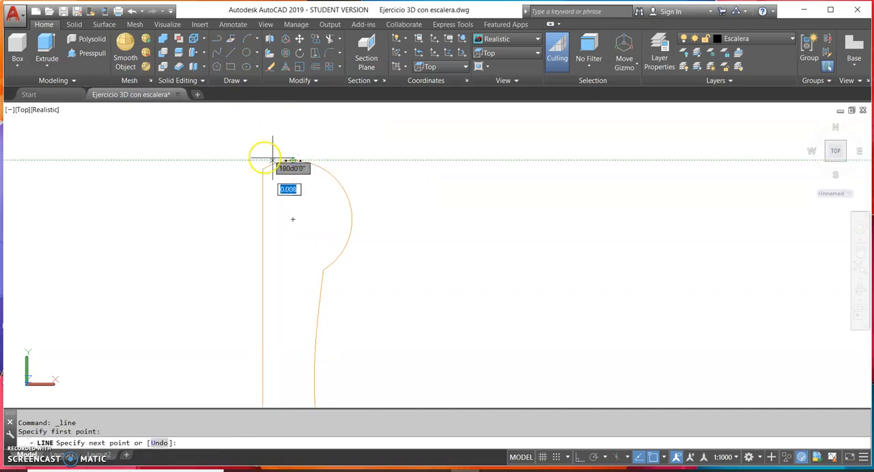
left_click(237, 160)
key("Return")
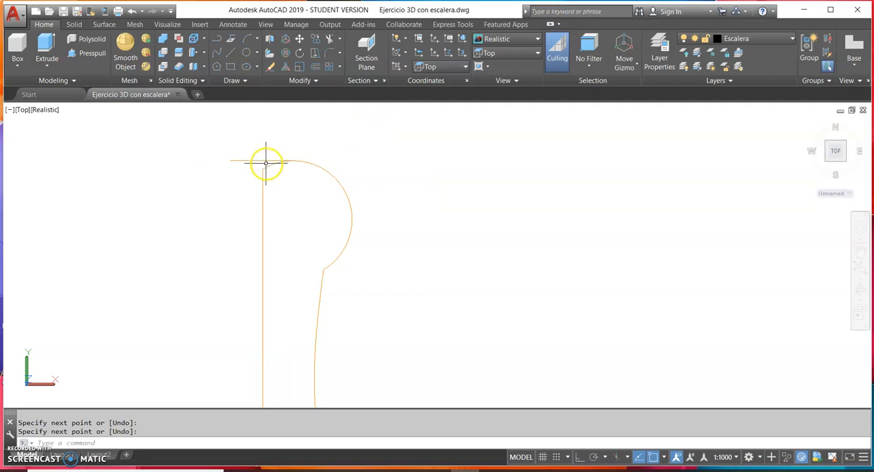
Extend the vertical axis line up to the new horizontal line, using that line as the boundary edge
left_click(341, 40)
left_click(341, 74)
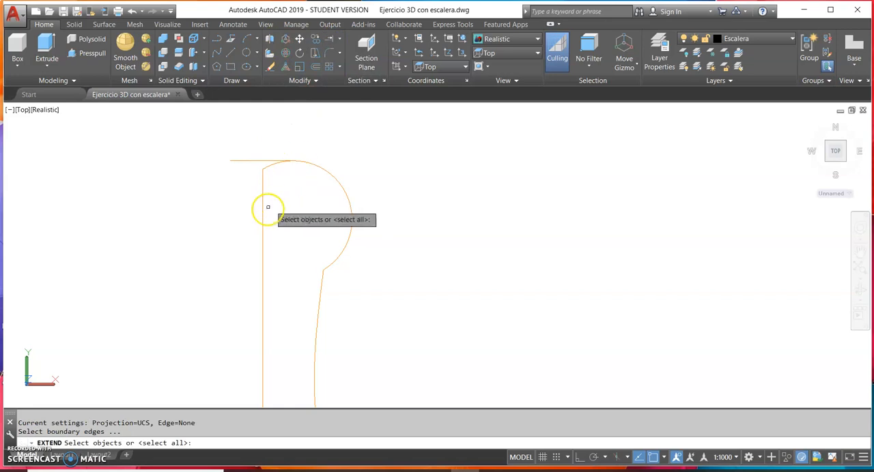
left_click(251, 177)
left_click(237, 147)
right_click(238, 148)
left_click(279, 204)
left_click(246, 186)
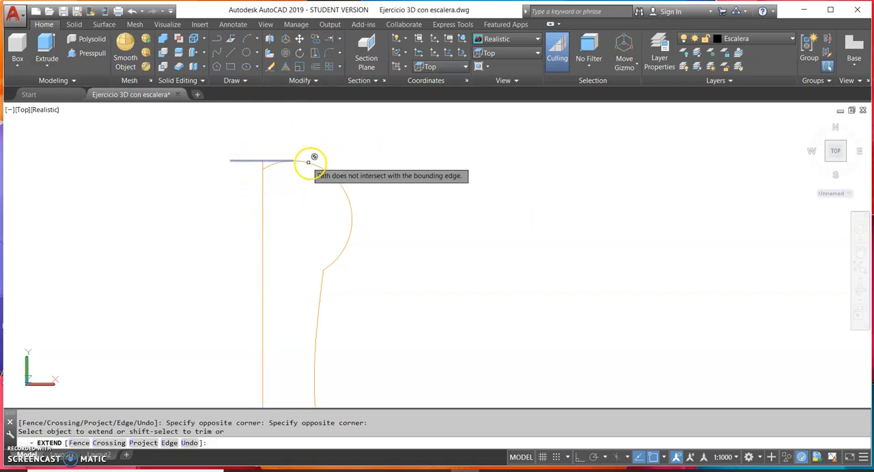
key("Escape")
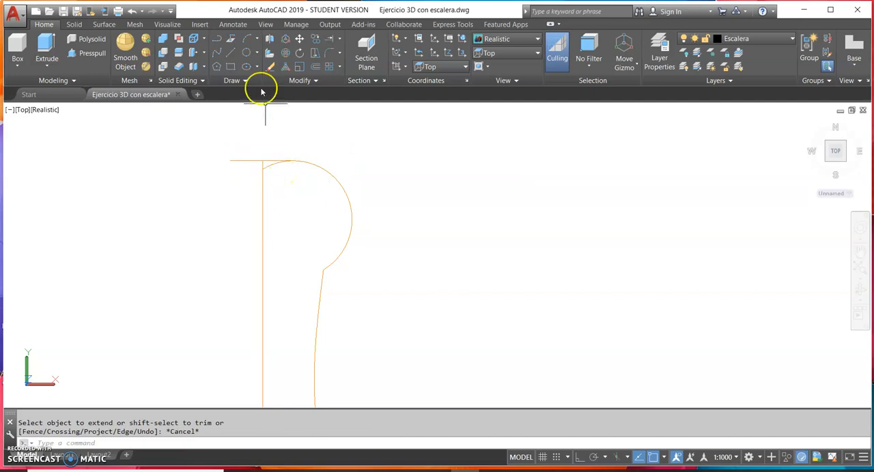
Trim the horizontal line's overhang beyond the vertical line and the arc portion beneath it, leaving a flat-topped profile
left_click(342, 41)
left_click(348, 60)
left_click(269, 199)
left_click(234, 143)
key("Return")
left_click(245, 166)
left_click(234, 150)
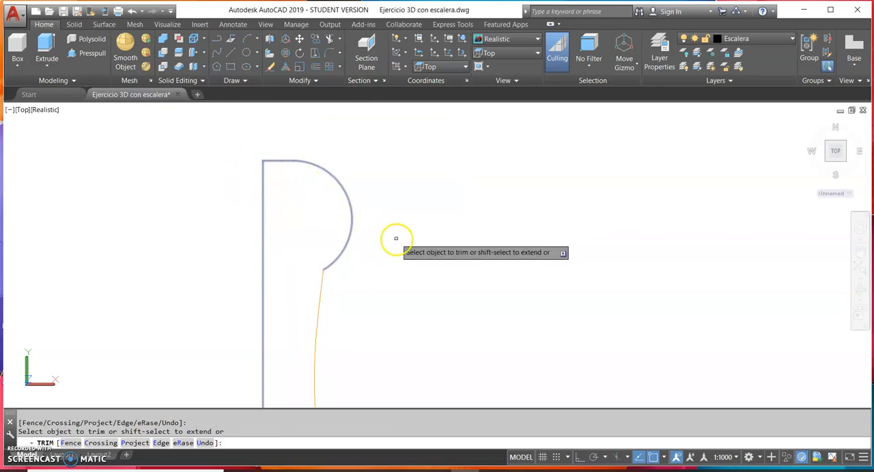
key("Return")
Join the bottom polyline, wavy spline, arc and short top line into one object, leaving out the vertical axis line
scroll(387, 223, "down", 6)
middle_click_drag(386, 222, 280, 170)
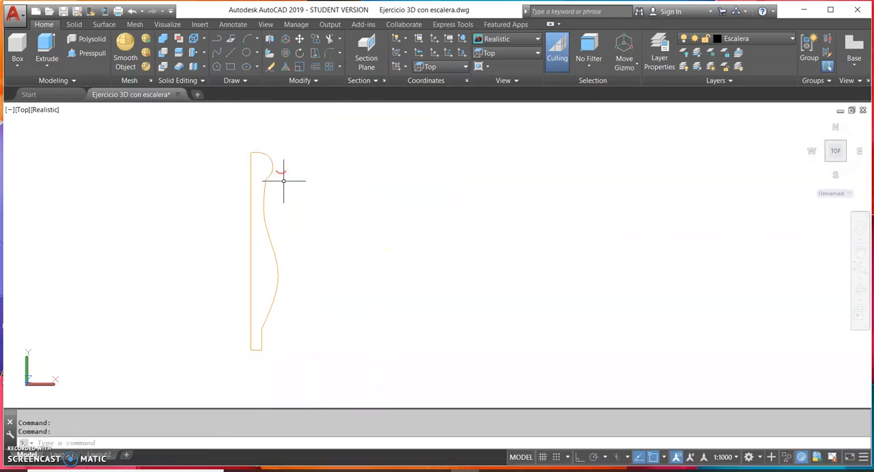
left_click(308, 357)
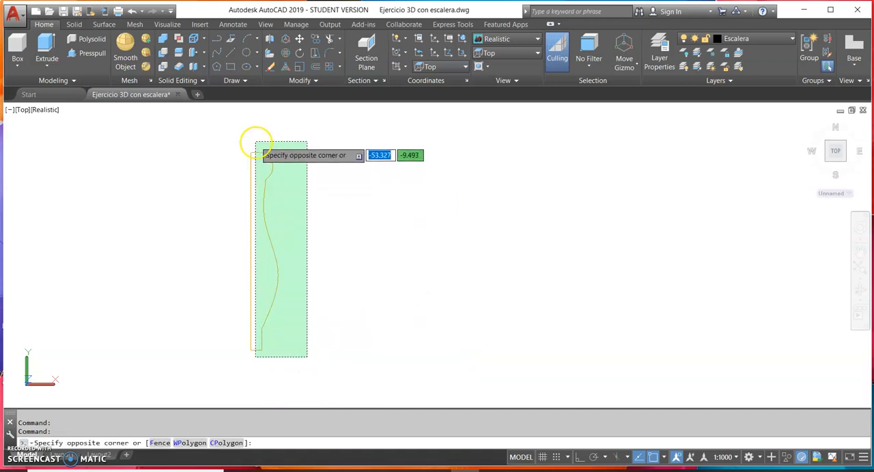
left_click(255, 142)
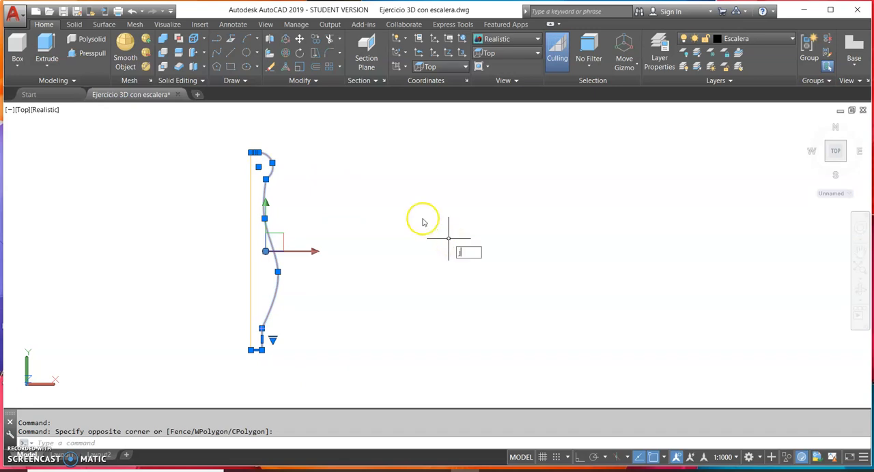
key("Return")
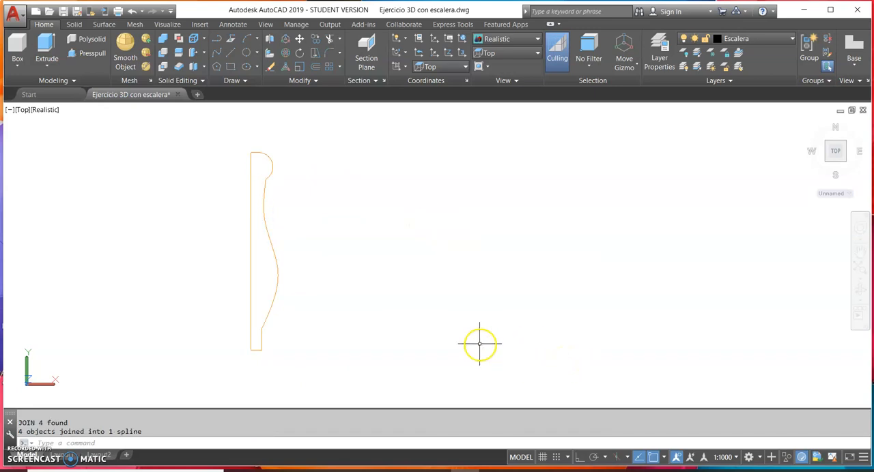
left_click(275, 295)
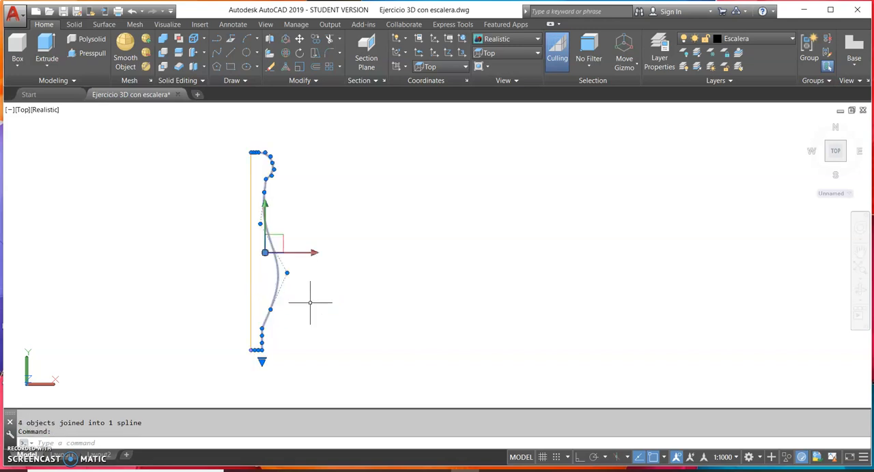
key("Escape")
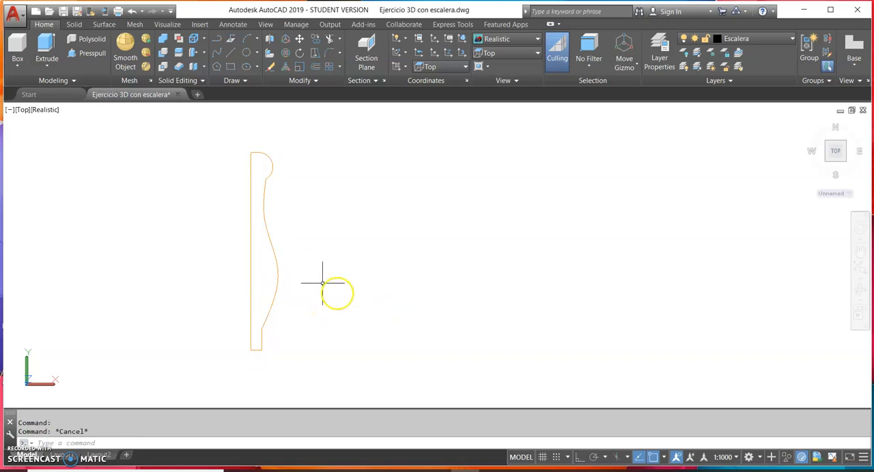
Revolve the joined profile 360° into a solid around the vertical line, from its lower endpoint to its upper endpoint
left_click(47, 66)
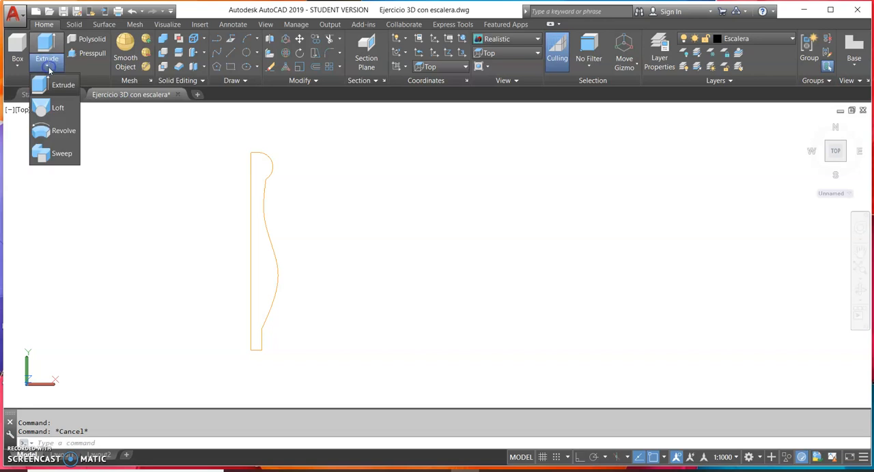
left_click(64, 130)
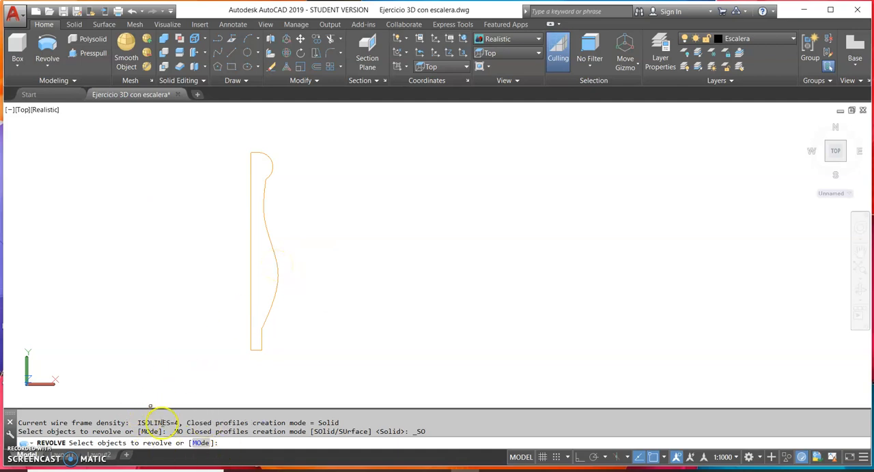
left_click(269, 312)
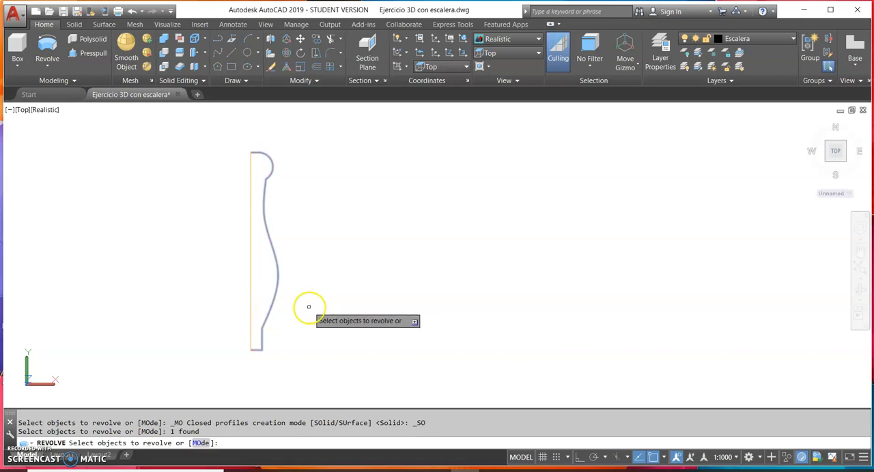
key("Return")
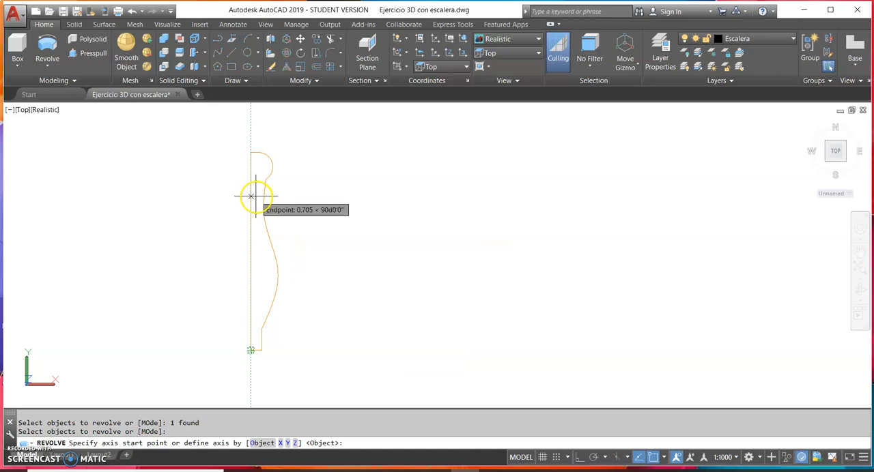
left_click(251, 350)
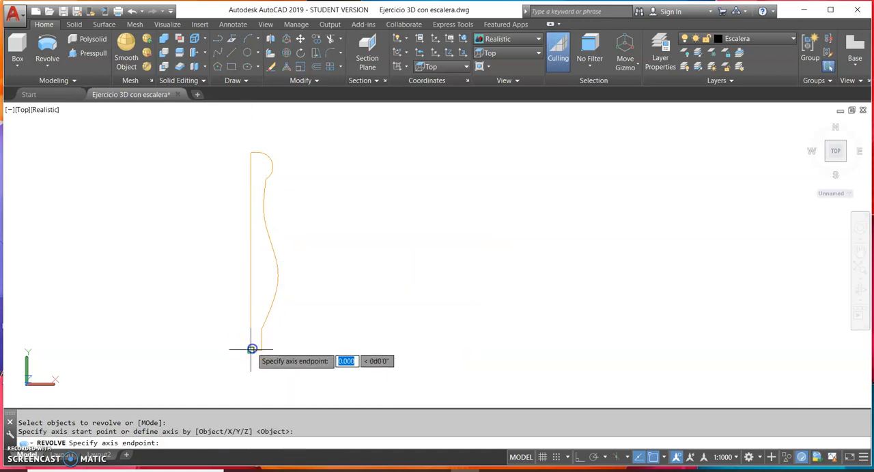
left_click(251, 152)
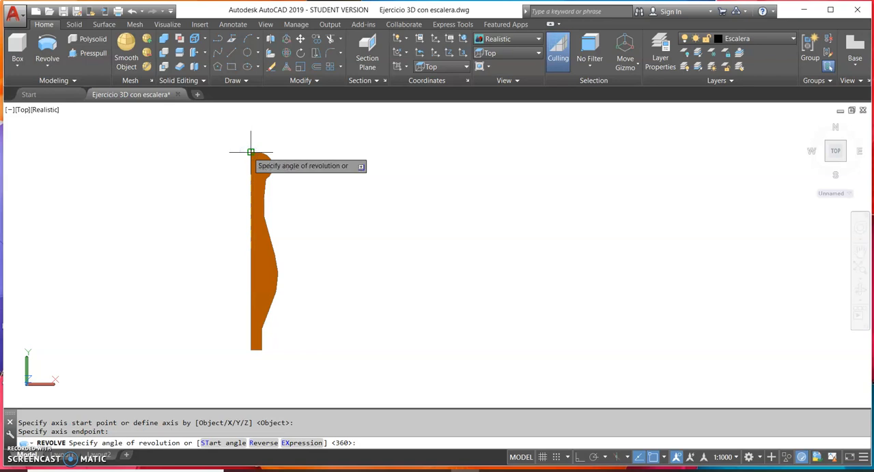
key("Return")
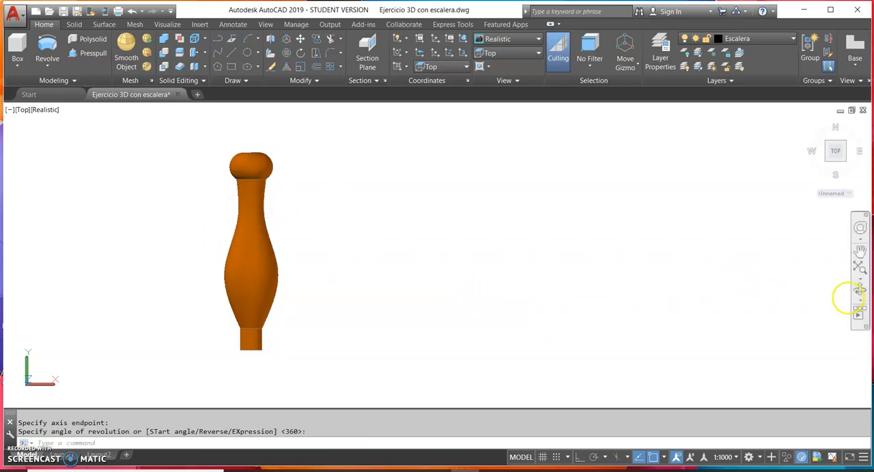
Rotate the baluster solid 90° in 3D about the X axis so that it stands upright
left_click(860, 290)
left_click_drag(517, 293, 492, 246)
scroll(492, 245, "down", 6)
middle_click_drag(492, 246, 357, 305)
scroll(404, 294, "down", 2)
scroll(326, 301, "up", 5)
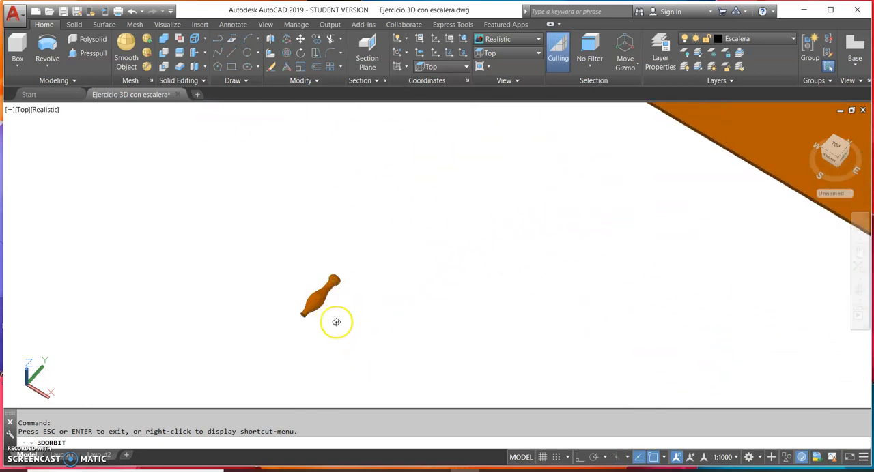
scroll(331, 313, "up", 1)
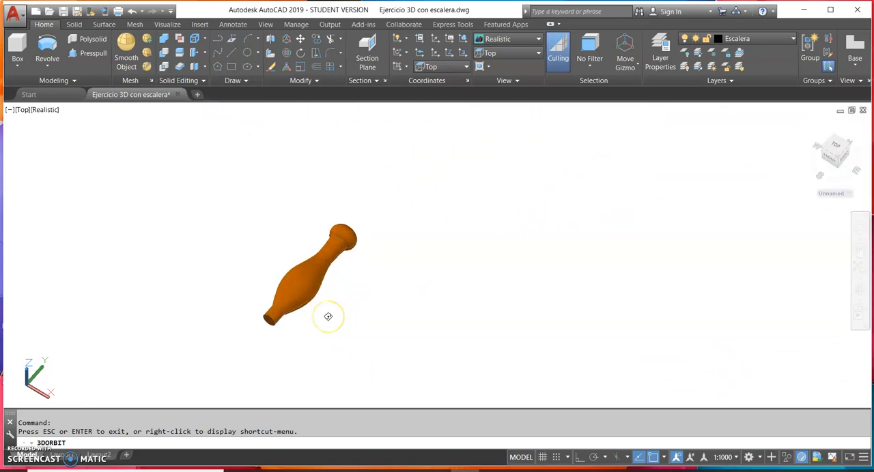
middle_click_drag(329, 317, 327, 315, "shift")
left_click(302, 281)
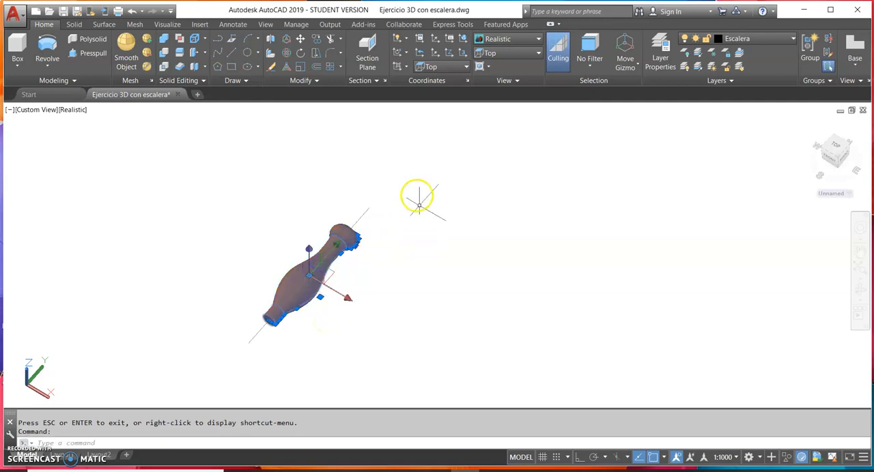
left_click(287, 53)
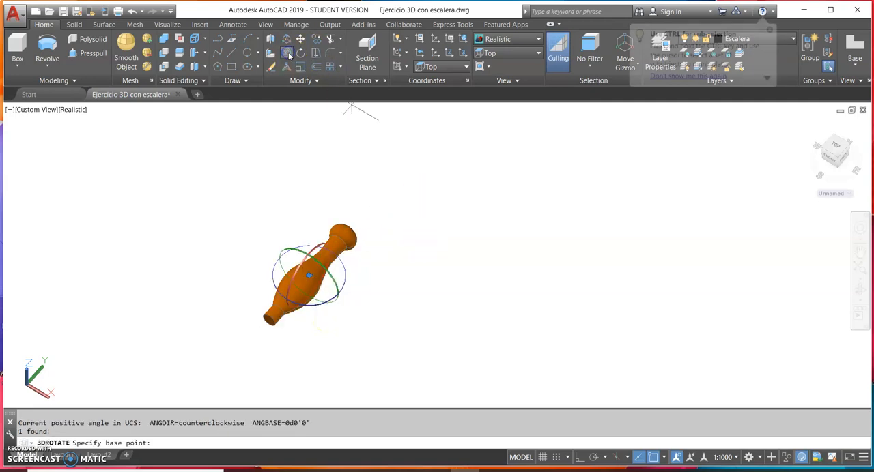
left_click(302, 261)
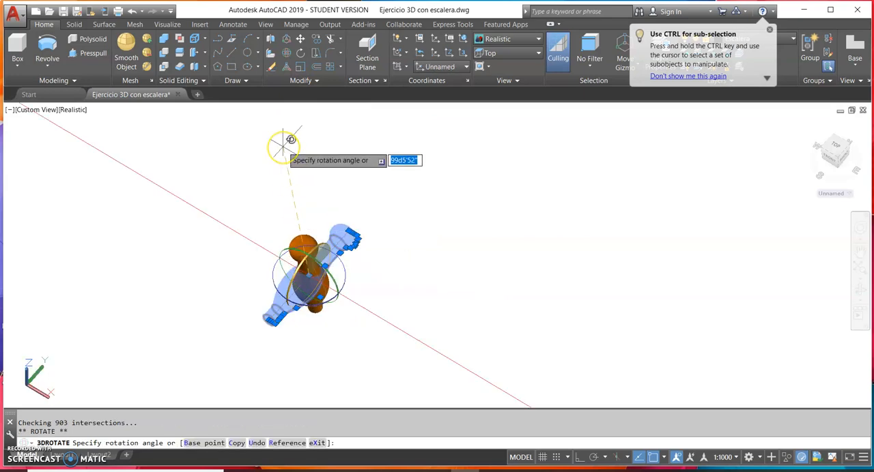
key("Return")
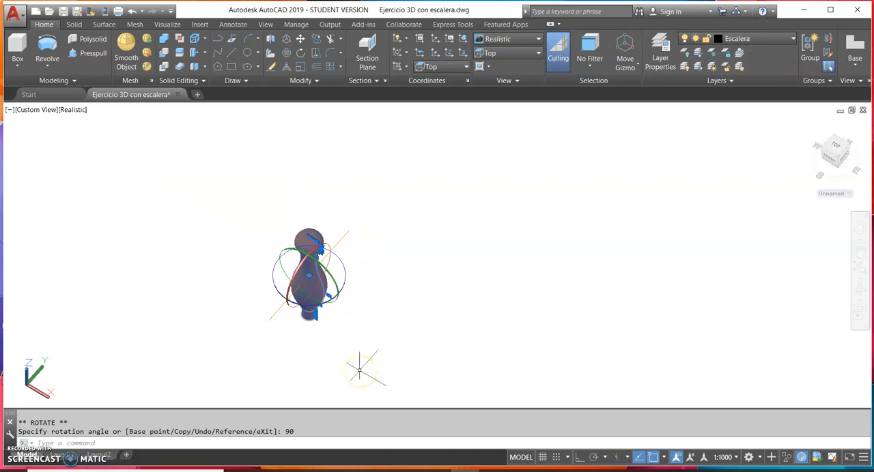
key("Escape")
Erase the leftover axis line that passes through the baluster
left_click(282, 322)
left_click(266, 304)
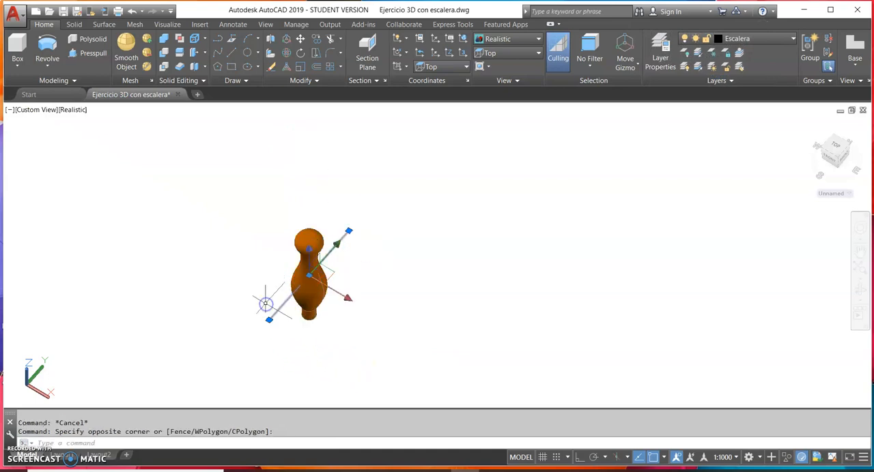
key("Delete")
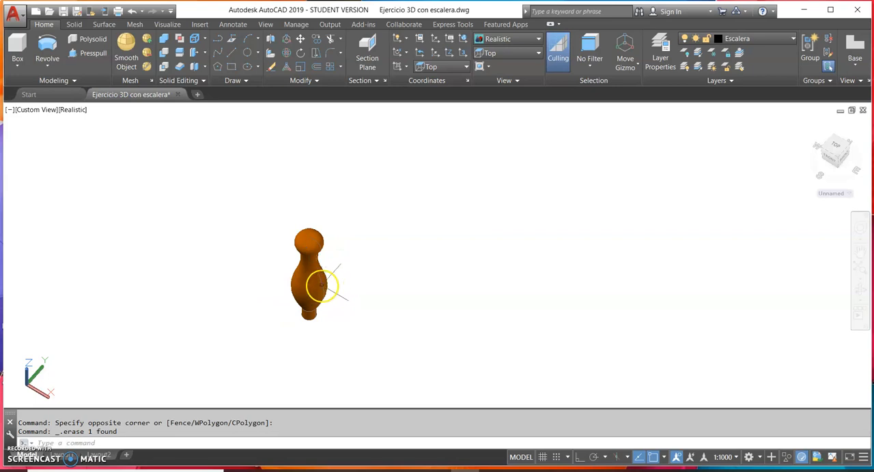
Examine the upright baluster and its position relative to the house's spiral staircase from several views
left_click(321, 286)
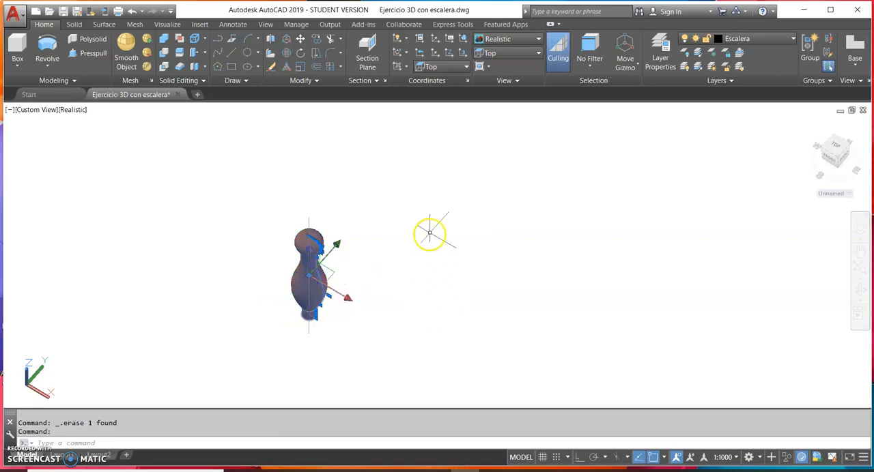
scroll(557, 256, "down", 6)
middle_click_drag(554, 256, 217, 272)
middle_click_drag(359, 220, 362, 363)
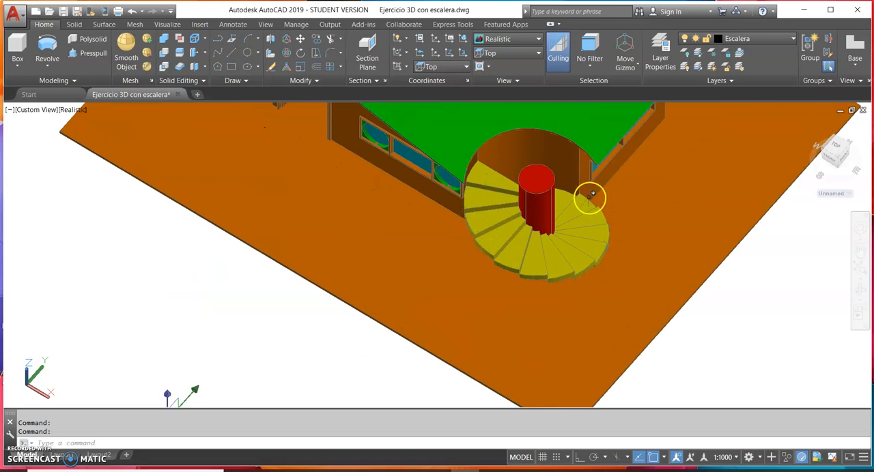
middle_click_drag(214, 360, 375, 256)
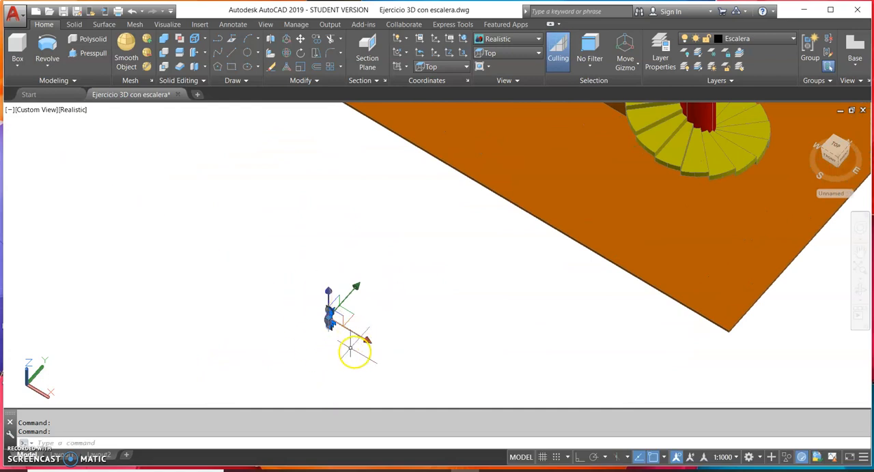
left_click(858, 293)
left_click_drag(454, 353, 426, 314)
key("Escape")
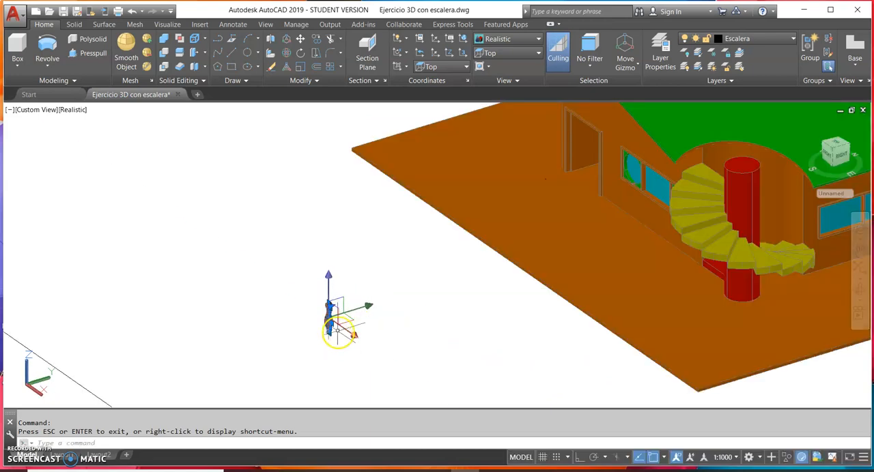
scroll(332, 328, "up", 5)
key("Escape")
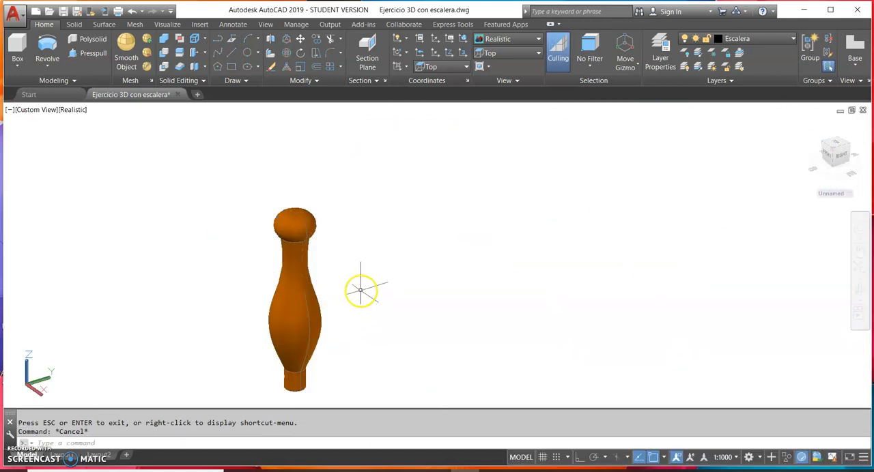
Switch the visual style to 2D Wireframe
left_click(503, 40)
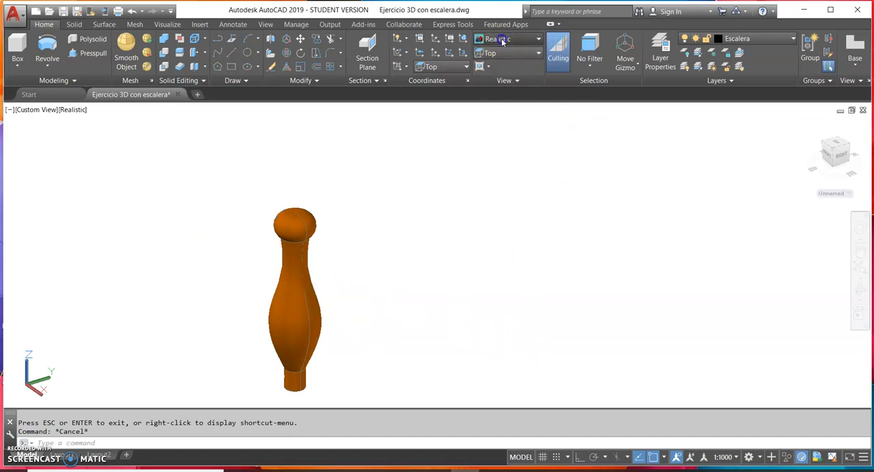
left_click(497, 86)
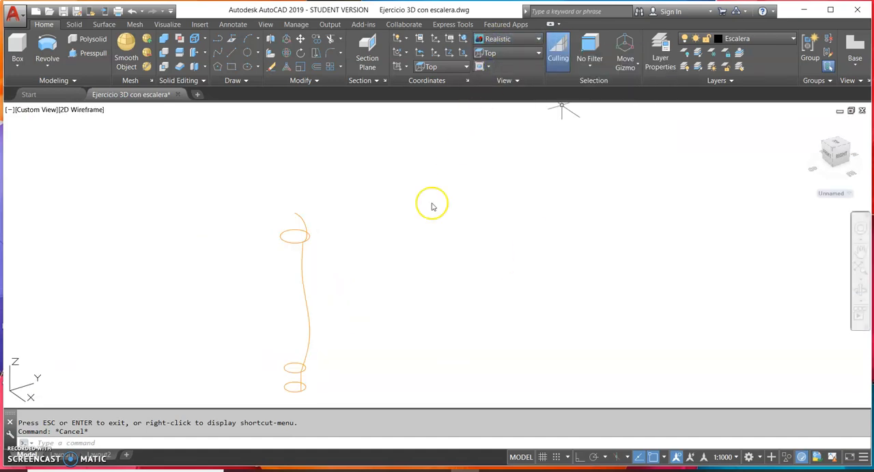
Copy the baluster from the center of its base to the midpoint of the top stair step's outer edge
middle_click_drag(335, 331, 343, 275)
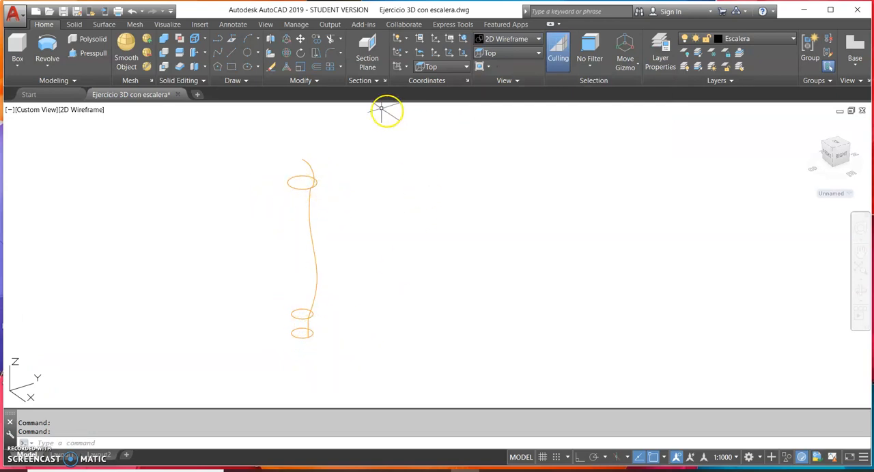
left_click(303, 41)
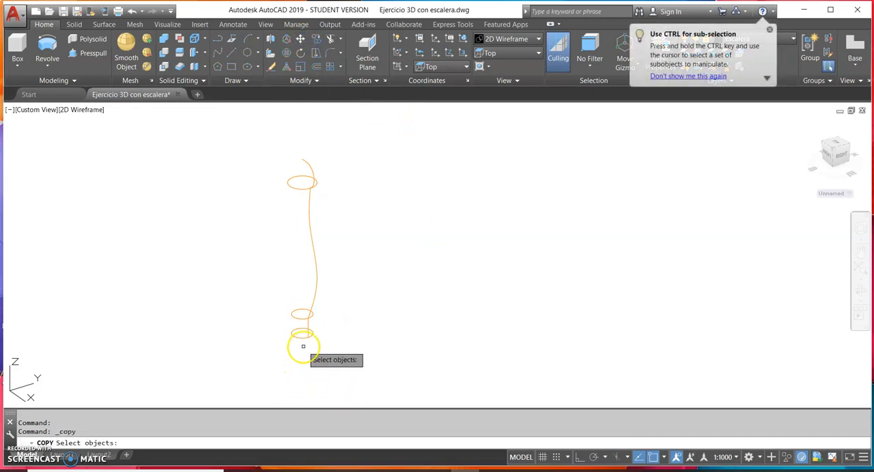
left_click(308, 320)
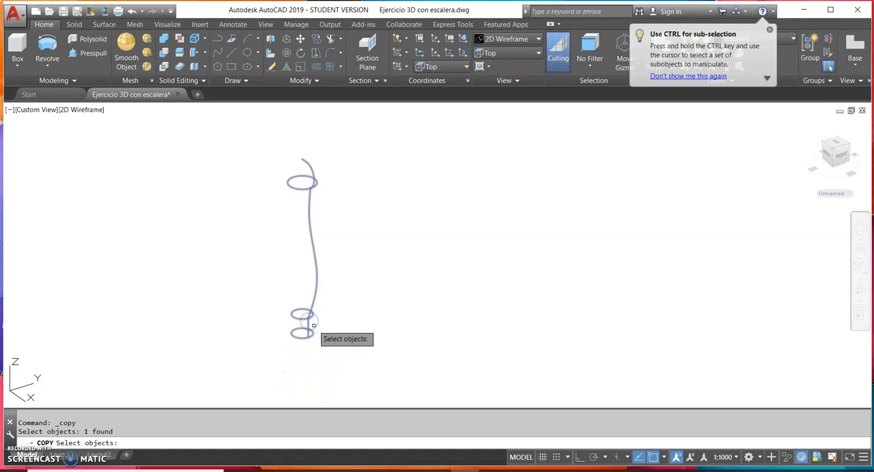
key("Return")
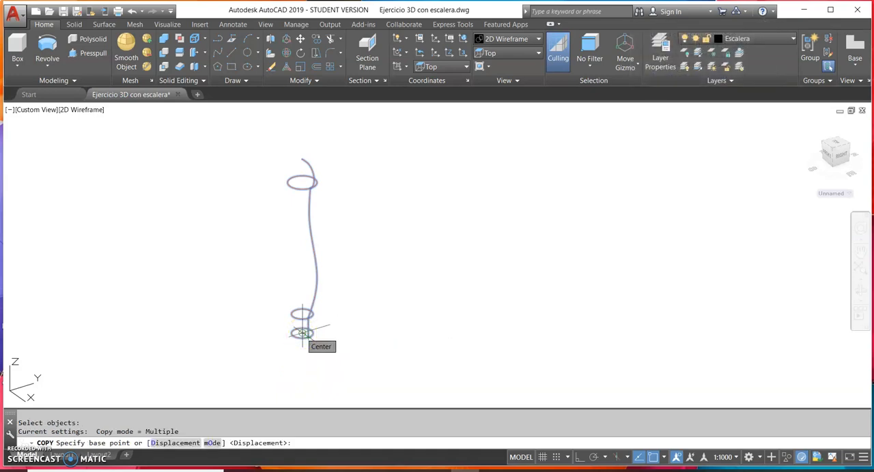
left_click(301, 333)
scroll(488, 278, "down", 5)
middle_click_drag(537, 254, 419, 328)
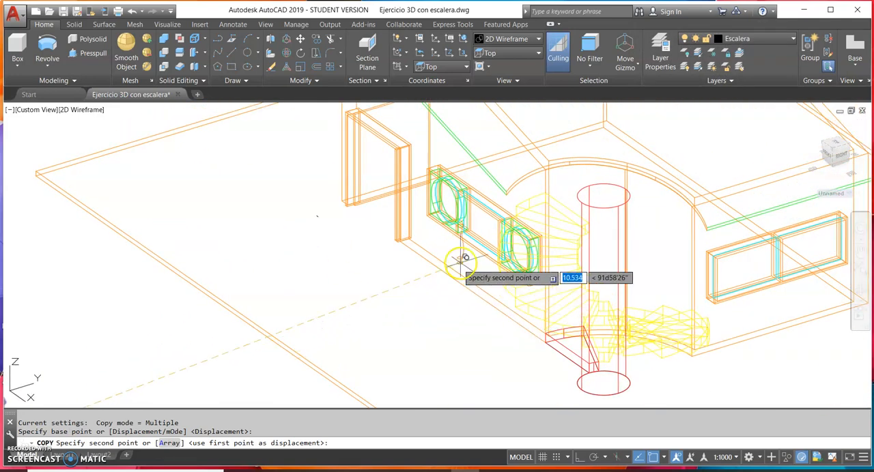
scroll(534, 196, "up", 5)
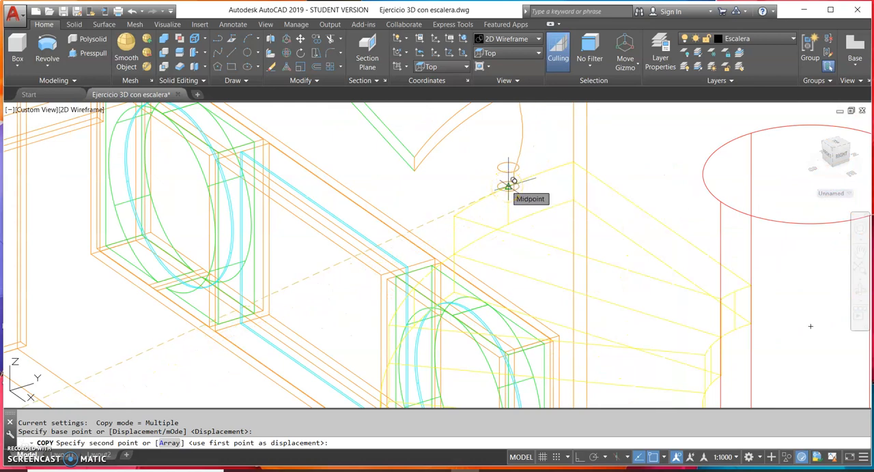
left_click(508, 186)
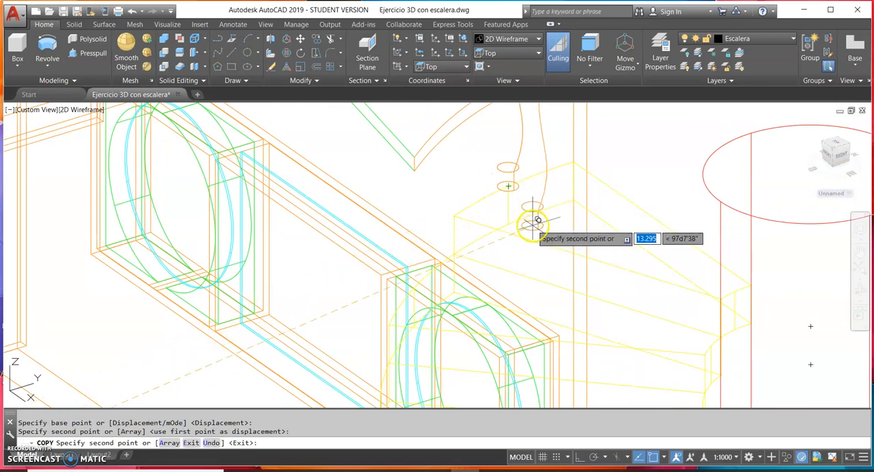
key("Escape")
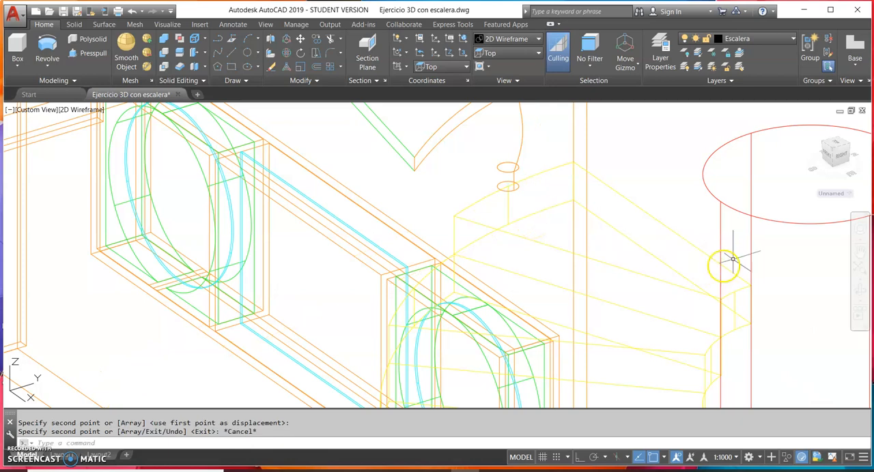
Show the model in the Realistic visual style and examine how the copied baluster sits on the spiral staircase's top step
left_click(860, 292)
left_click_drag(480, 295, 518, 216)
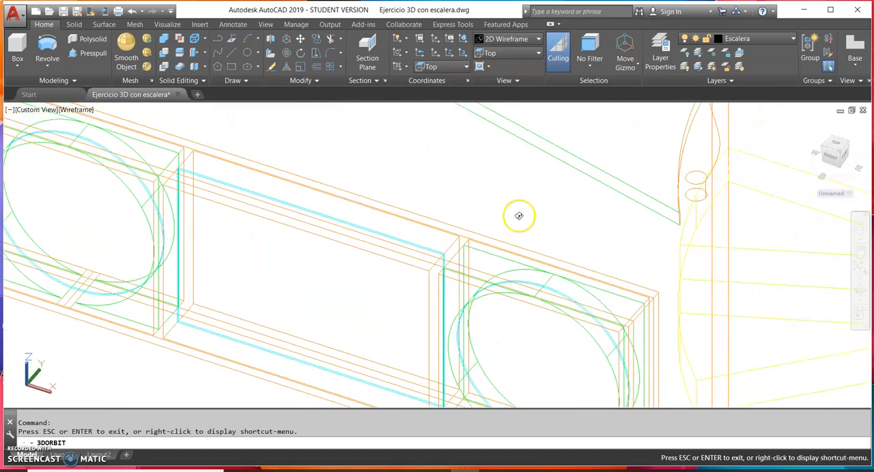
left_click(512, 39)
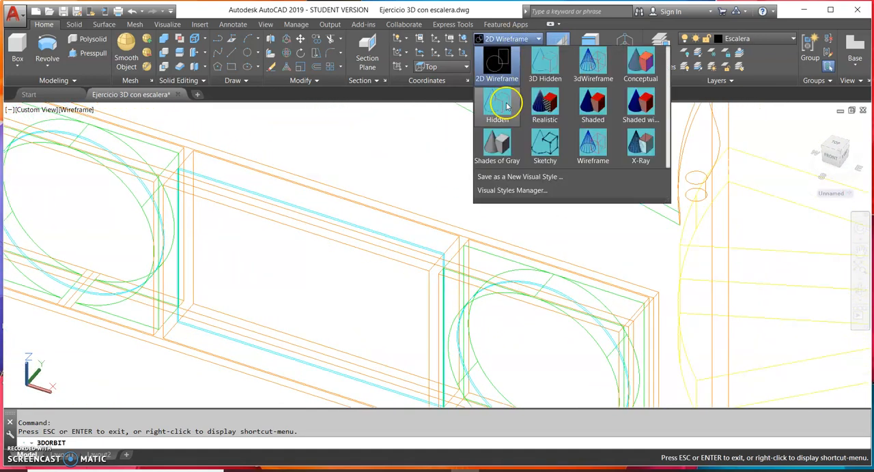
left_click(546, 109)
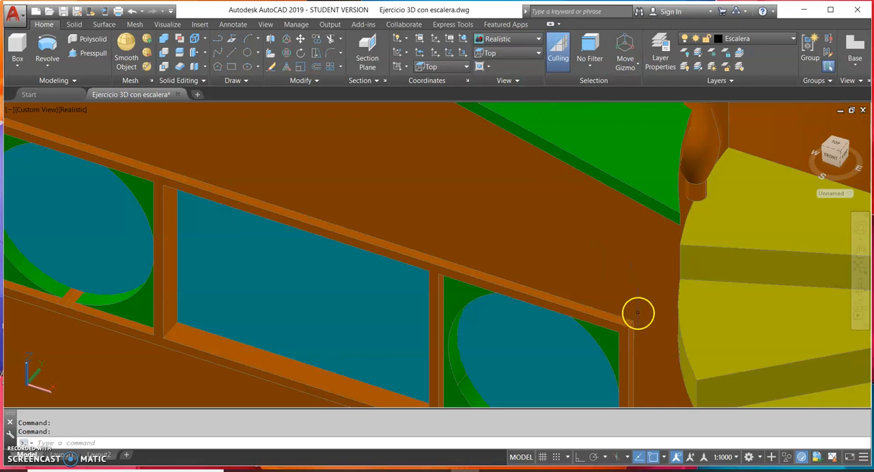
middle_click_drag(637, 312, 489, 289)
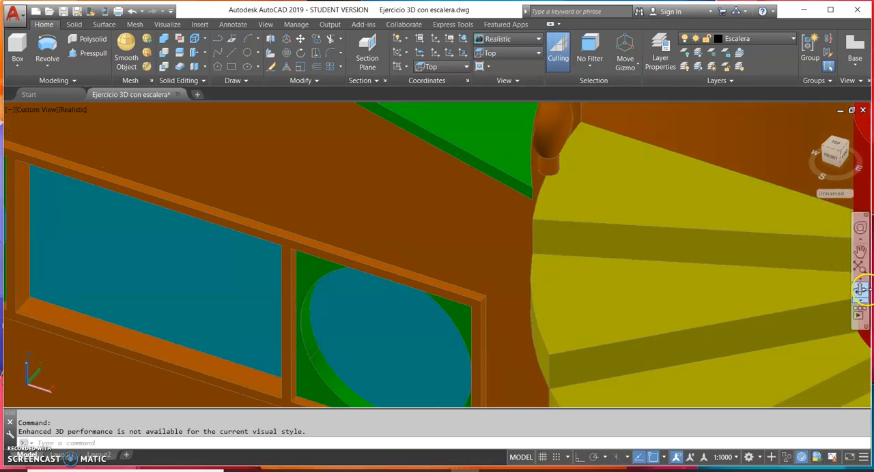
left_click(861, 290)
left_click_drag(635, 295, 653, 288)
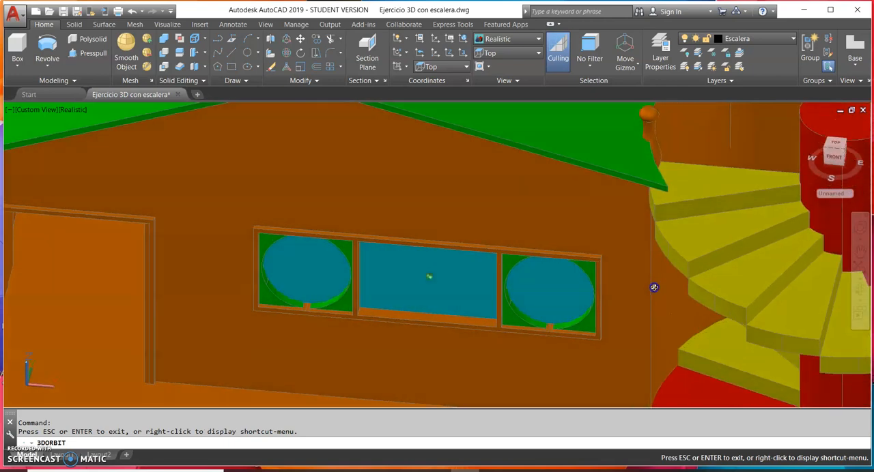
left_click_drag(629, 251, 502, 274)
left_click_drag(544, 251, 554, 223)
scroll(532, 182, "up", 3)
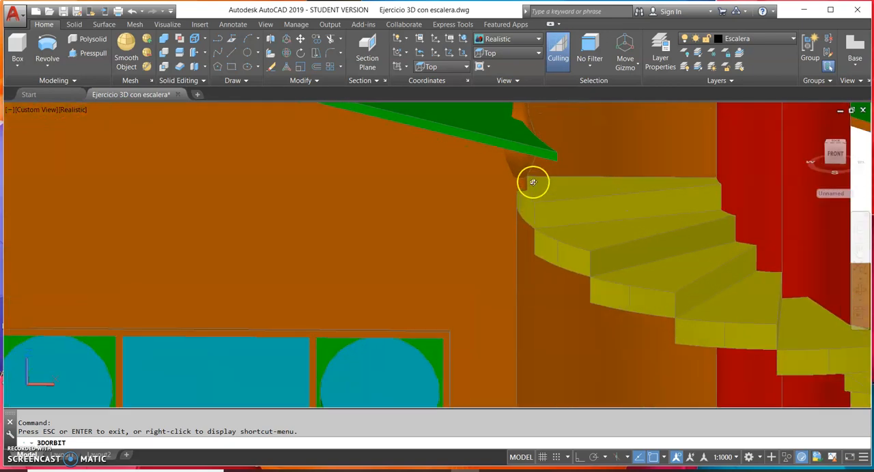
left_click_drag(529, 182, 484, 226)
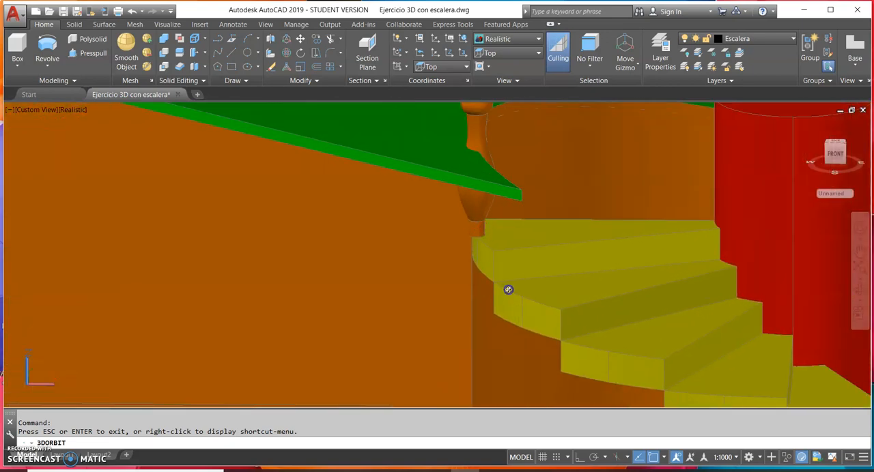
scroll(485, 302, "down", 8)
left_click_drag(465, 269, 461, 259)
key("Escape")
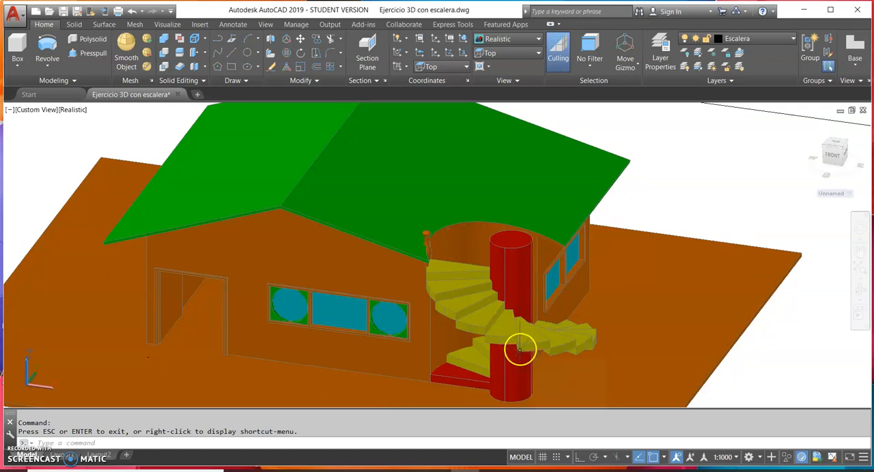
Turn off every layer except Escalera, leaving only the staircase and the baluster displayed
left_click(755, 39)
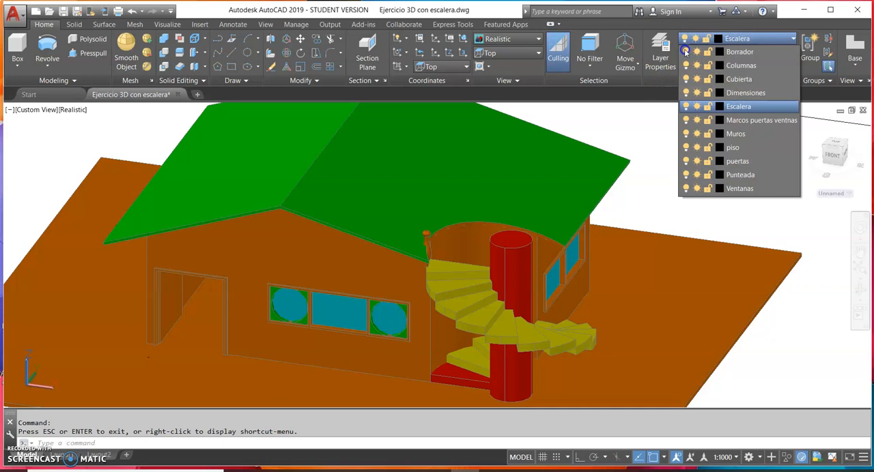
left_click(686, 52)
left_click(686, 65)
left_click(687, 79)
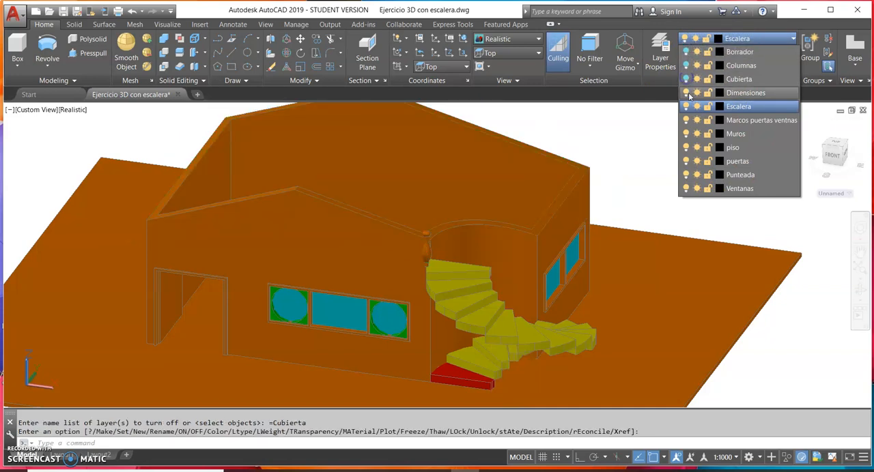
left_click(686, 93)
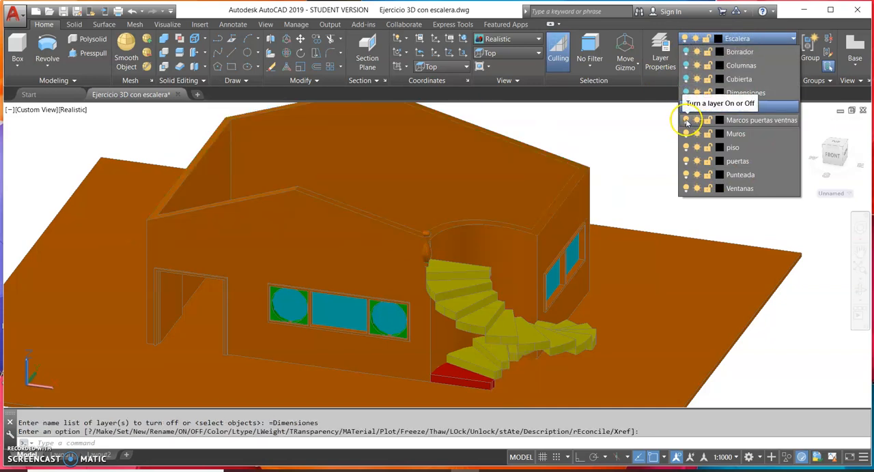
left_click(686, 121)
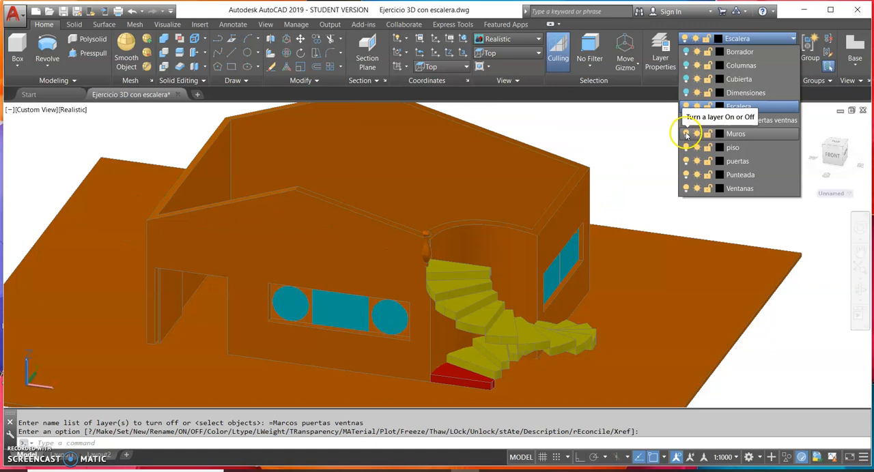
left_click(686, 134)
left_click(687, 148)
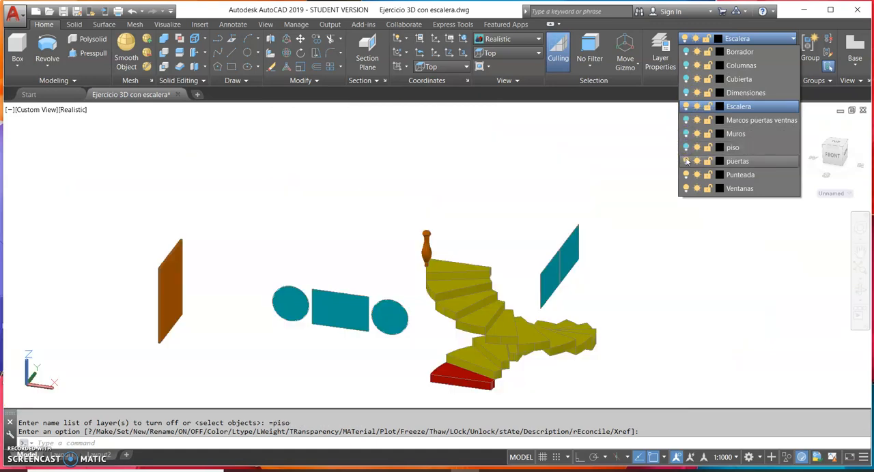
left_click(686, 161)
left_click(686, 175)
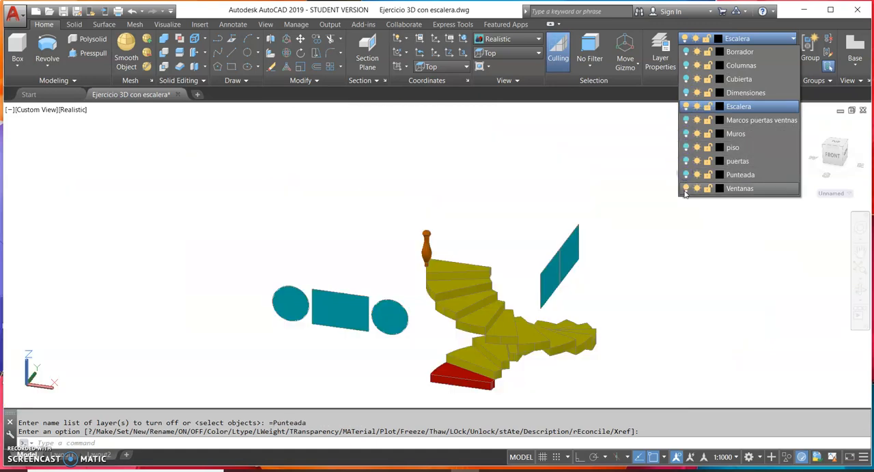
left_click(686, 189)
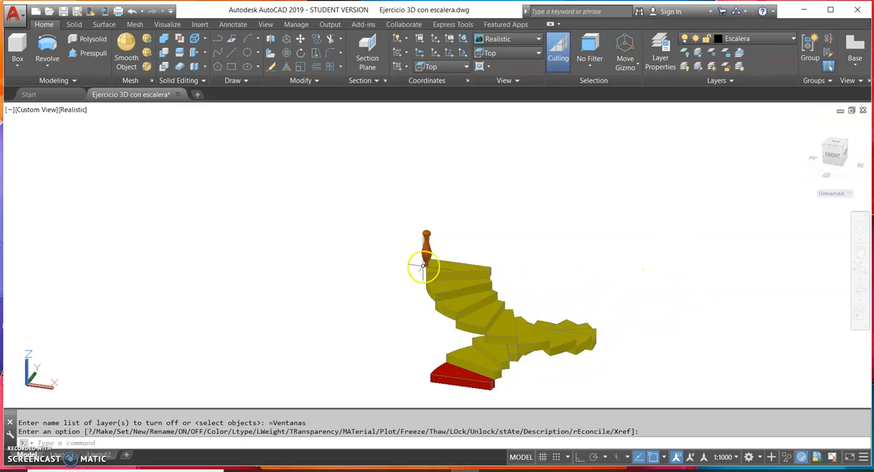
Inspect the baluster's base on the top step from the front, and switch the visual style to 2D Wireframe
scroll(422, 263, "up", 5)
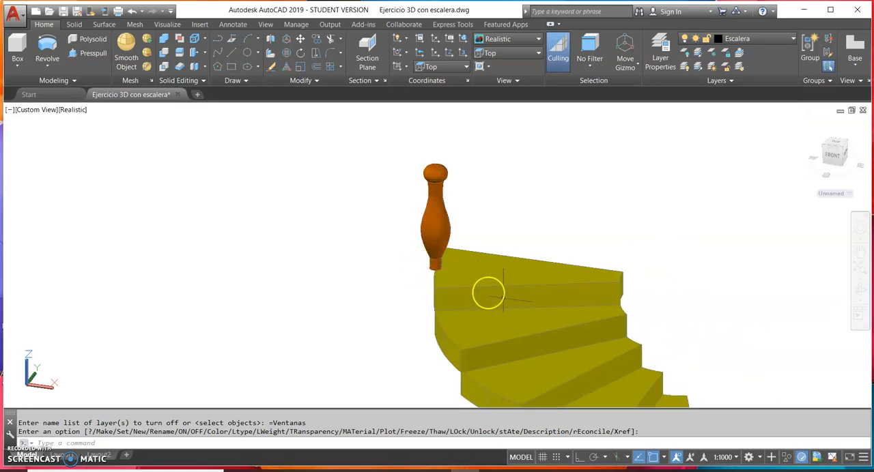
left_click(859, 291)
left_click_drag(725, 308, 705, 316)
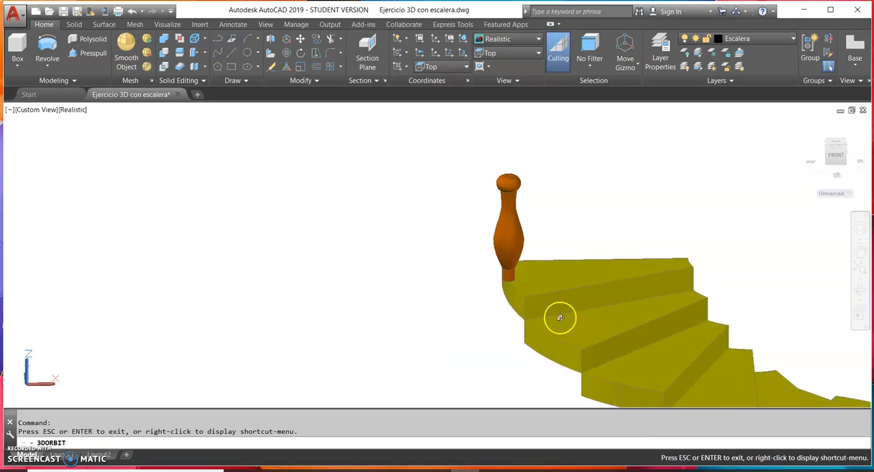
left_click_drag(560, 318, 405, 311)
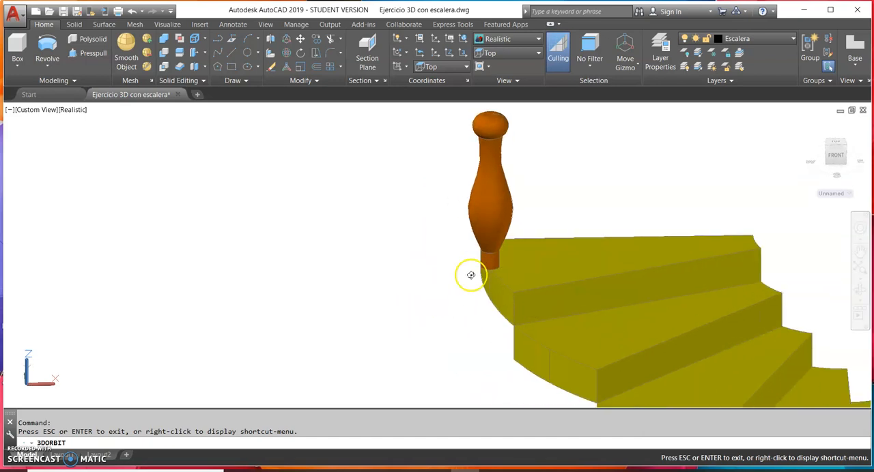
key("Escape")
left_click(509, 39)
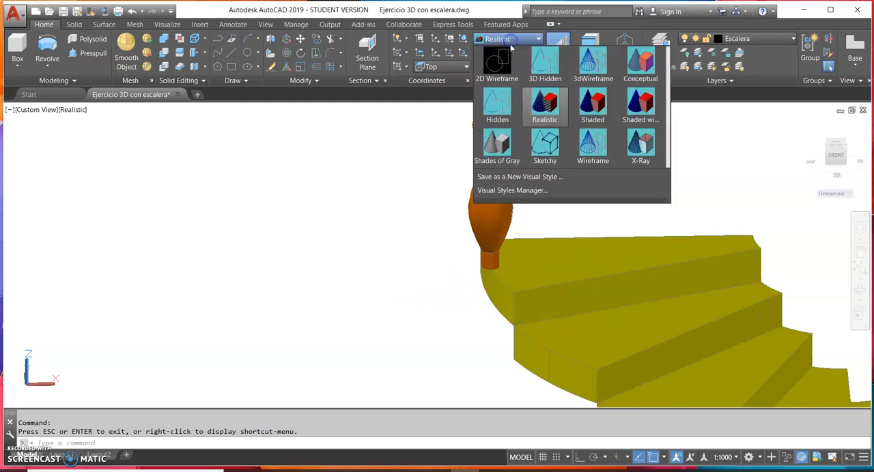
left_click(500, 63)
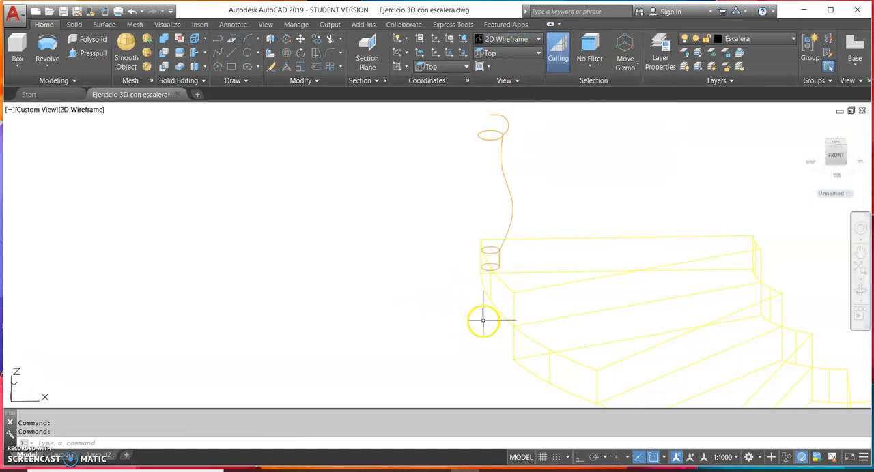
Move the baluster about 0.05 along X with Ortho on, bringing its base inward from the top step's outer edge
left_click(512, 210)
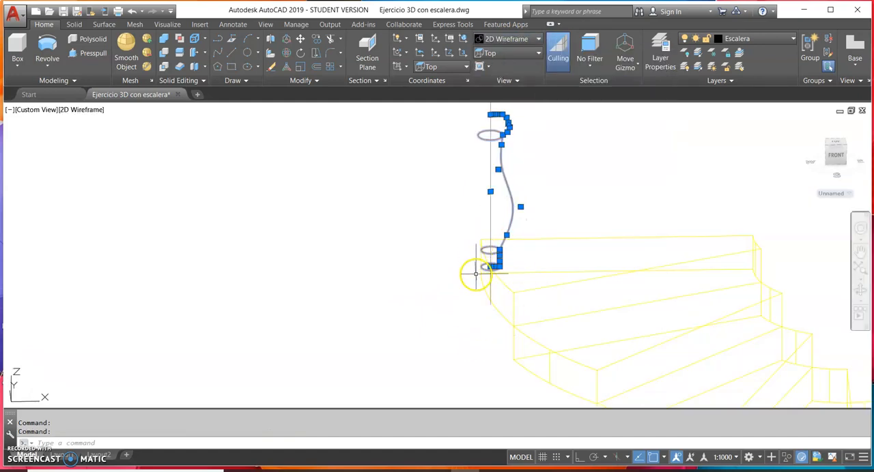
scroll(476, 272, "up", 3)
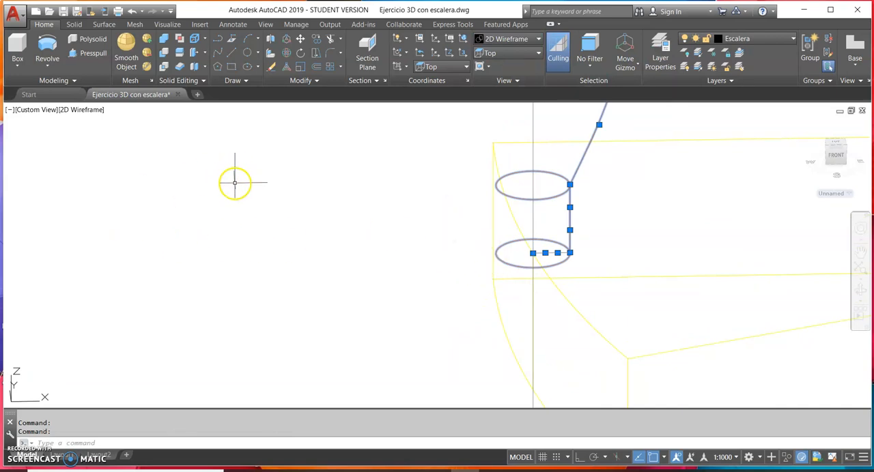
left_click(301, 41)
left_click(215, 248)
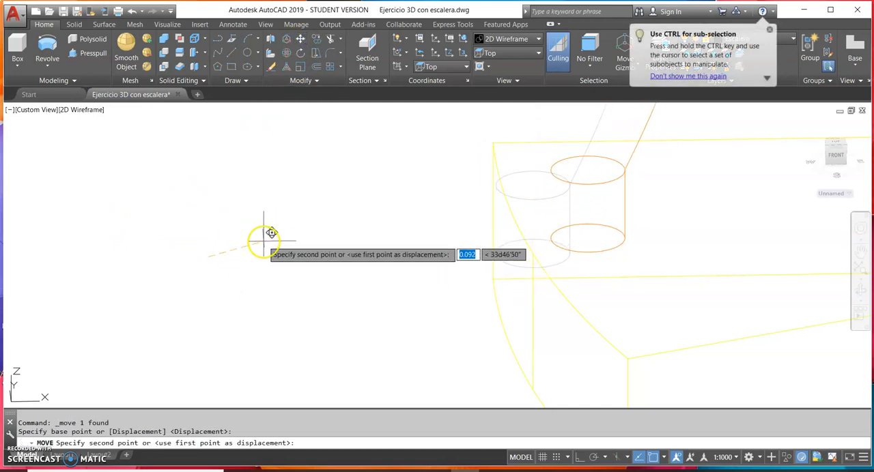
left_click(575, 459)
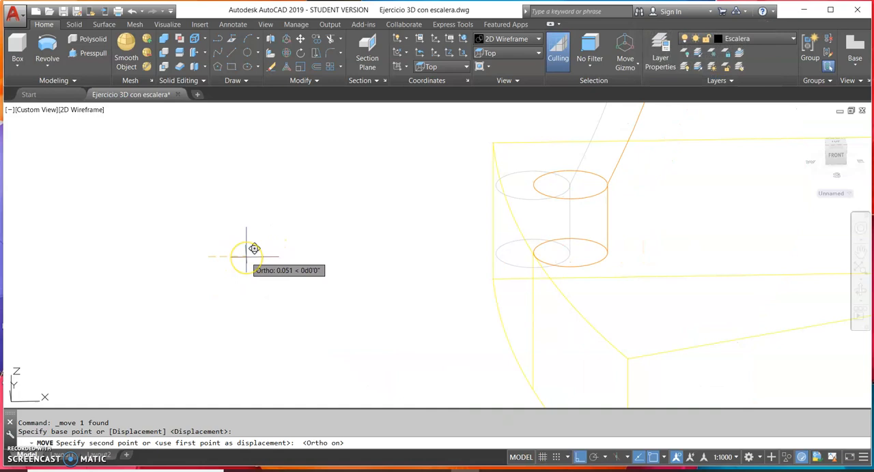
left_click(258, 287)
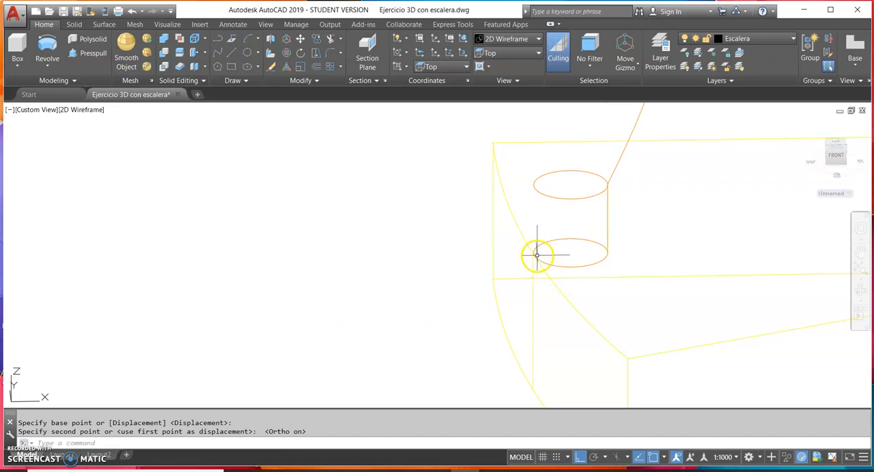
Copy the top step's baluster to the second step, using the midpoints of the steps' curved outer edges as base and target
scroll(564, 274, "down", 4)
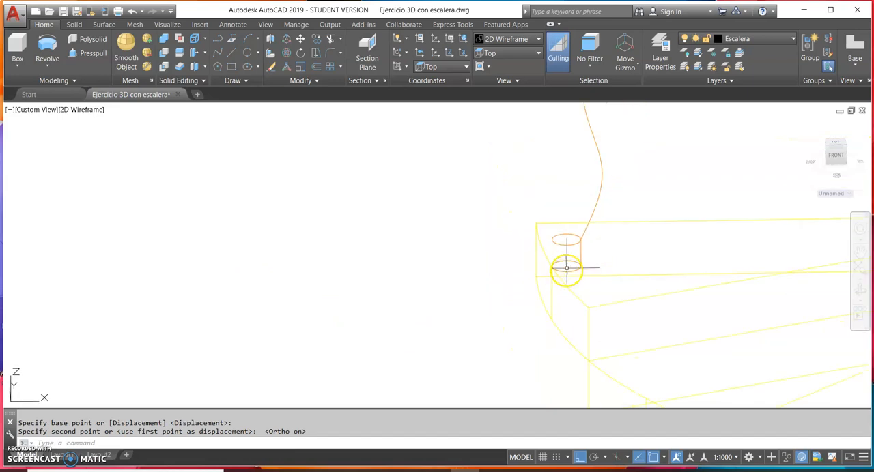
left_click(602, 191)
left_click(315, 39)
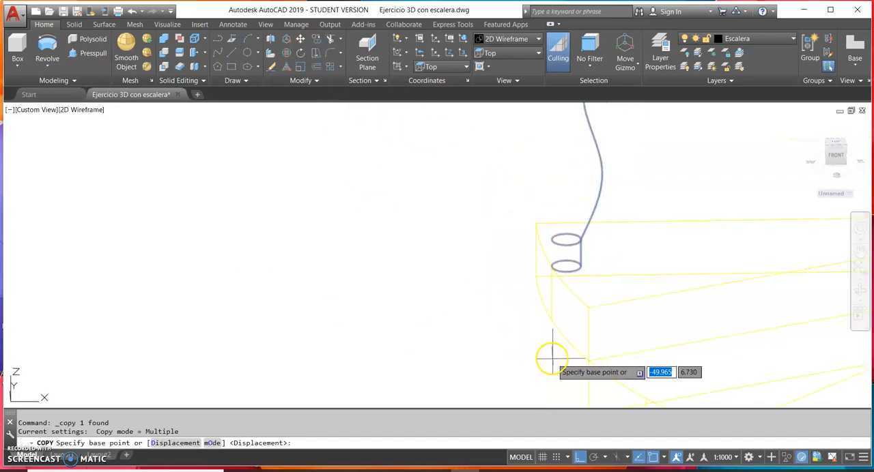
scroll(550, 268, "up", 3)
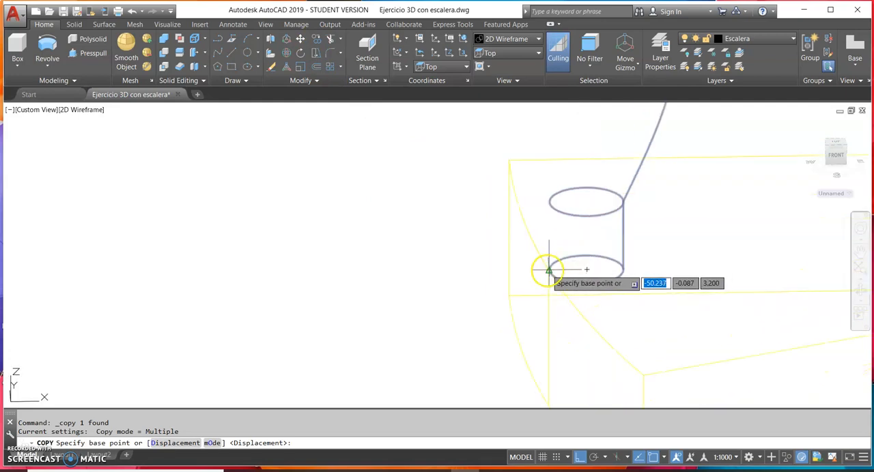
scroll(549, 270, "up", 3)
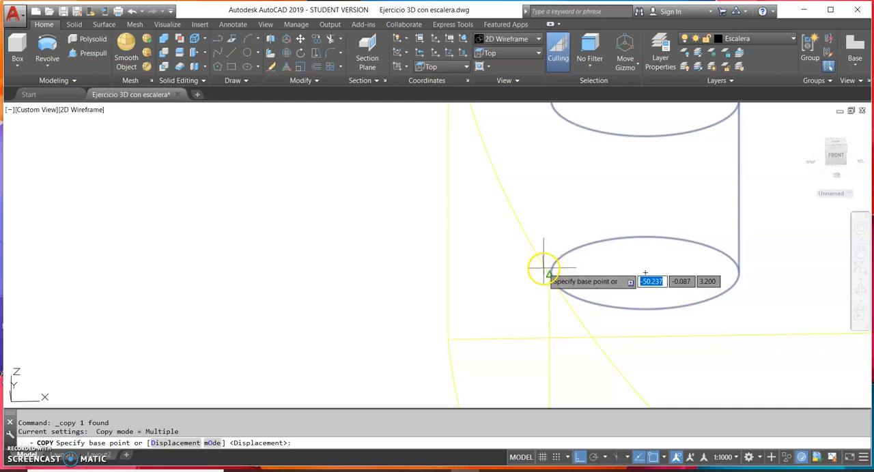
left_click(546, 271)
scroll(620, 318, "down", 5)
middle_click_drag(653, 353, 475, 197)
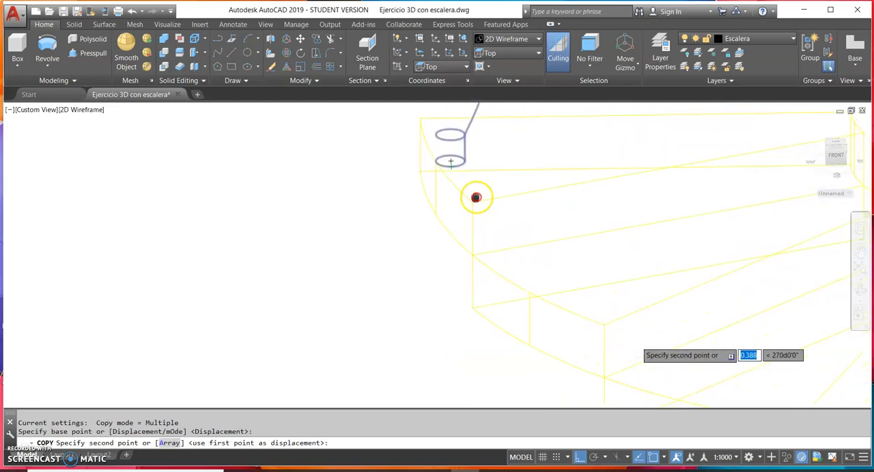
left_click(530, 292)
Place further baluster copies at the outer-edge midpoints of the third and fourth steps
middle_click_drag(654, 358, 413, 251)
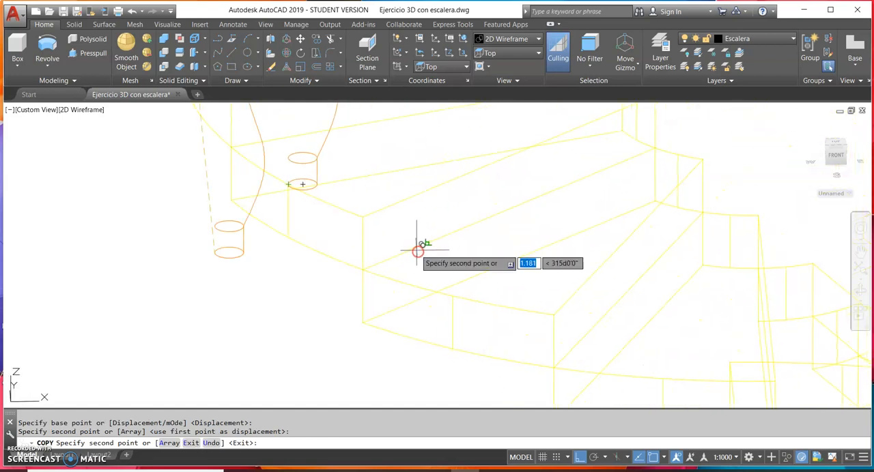
left_click(452, 296)
middle_click_drag(556, 332, 322, 283)
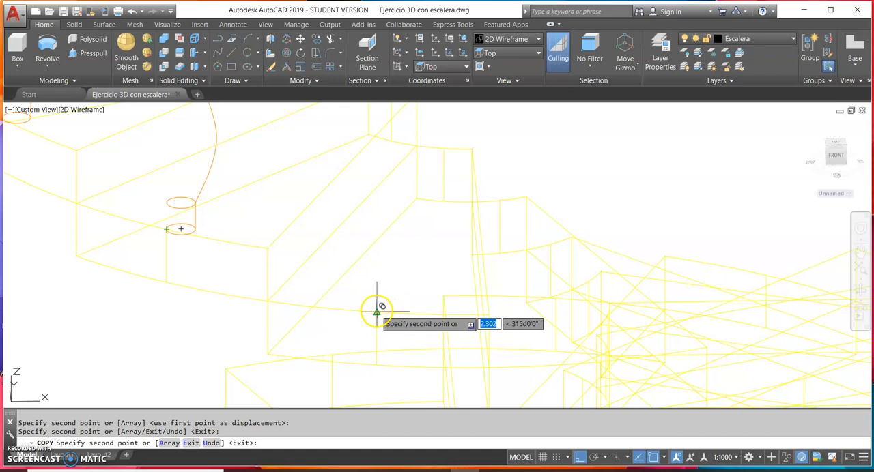
scroll(376, 312, "down", 5)
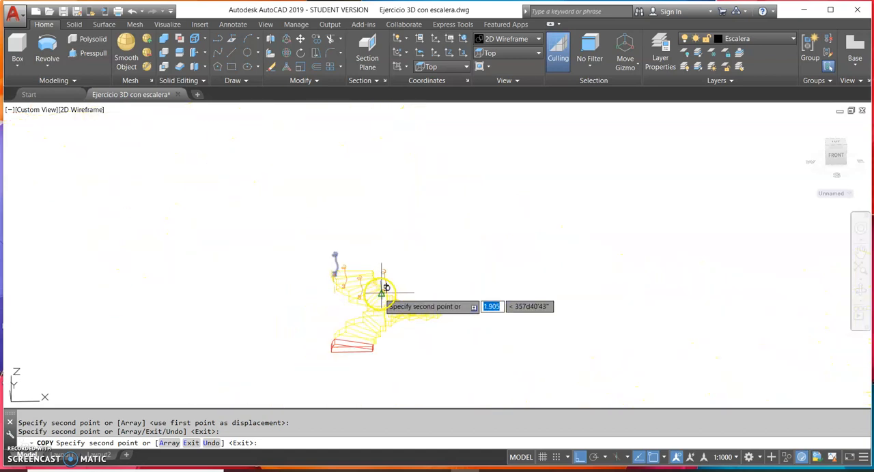
left_click(366, 351)
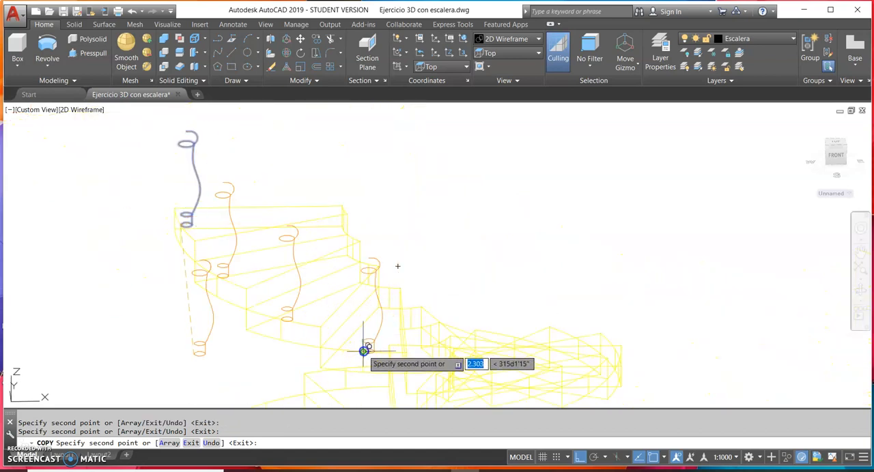
middle_click_drag(483, 337, 396, 230)
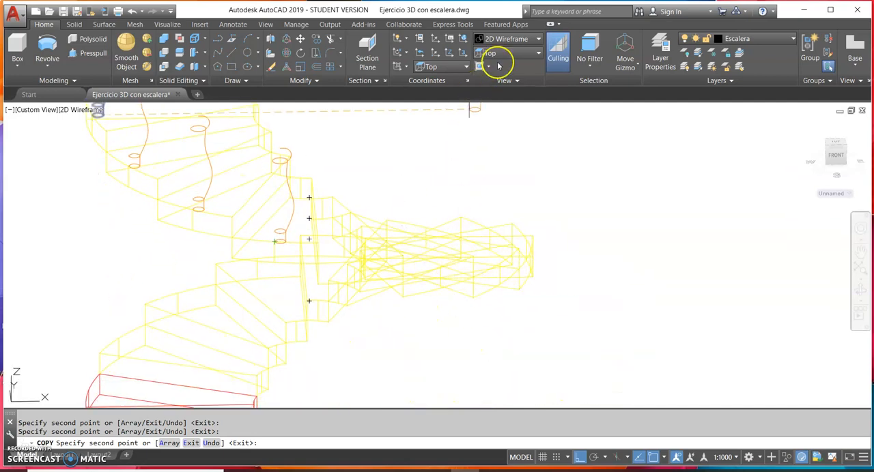
Switch the visual style to Realistic and examine how the baluster copies sit on the upper steps
left_click(510, 42)
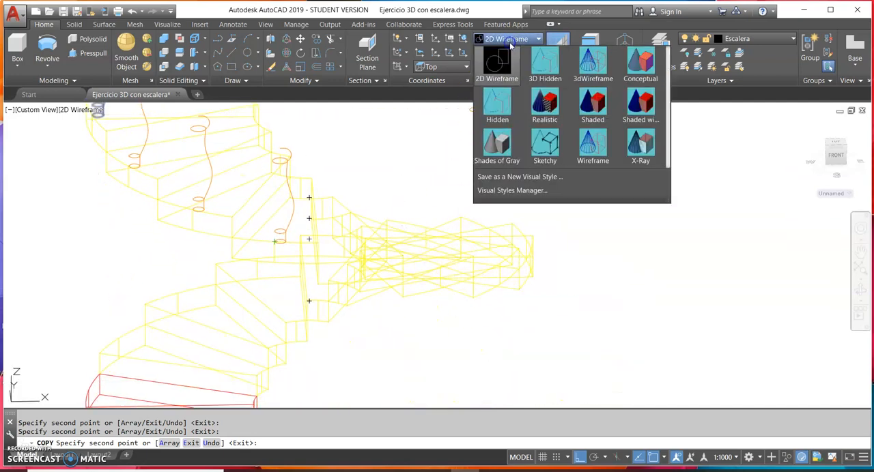
left_click(545, 103)
middle_click_drag(326, 297, 474, 396)
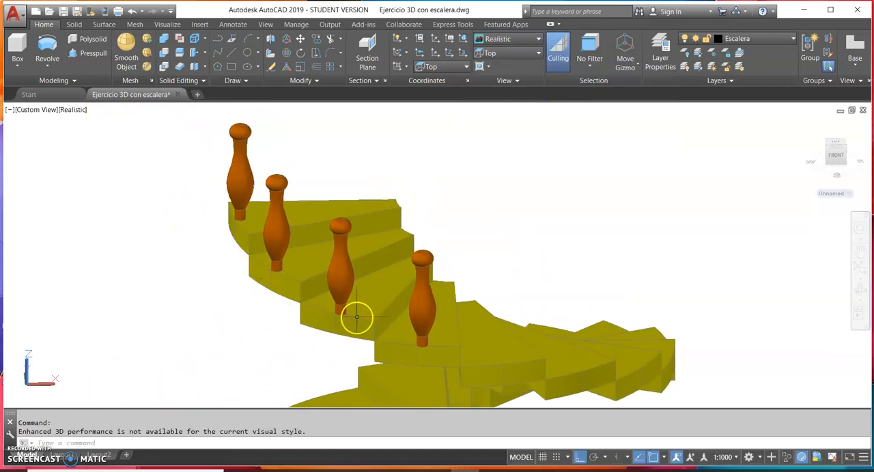
scroll(356, 317, "up", 4)
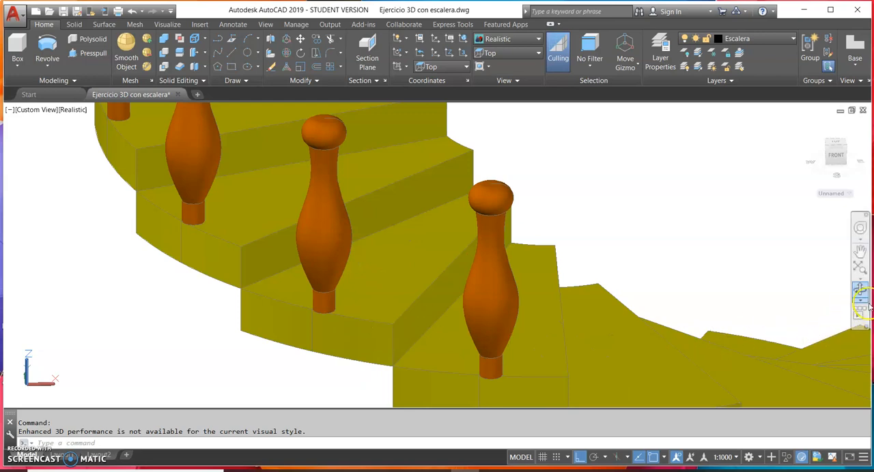
left_click(860, 292)
left_click_drag(812, 301, 533, 201)
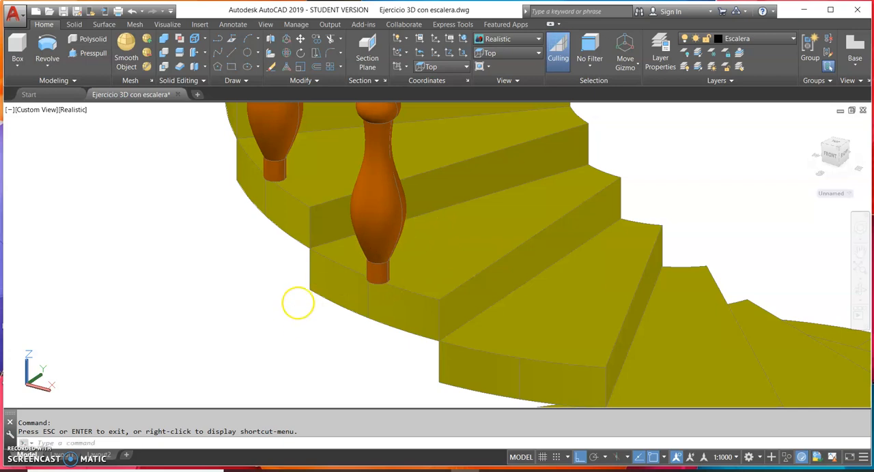
Move the fourth step's baluster slightly along Y with Ortho on, bringing its base inward from the step's outer edge
left_click(370, 239)
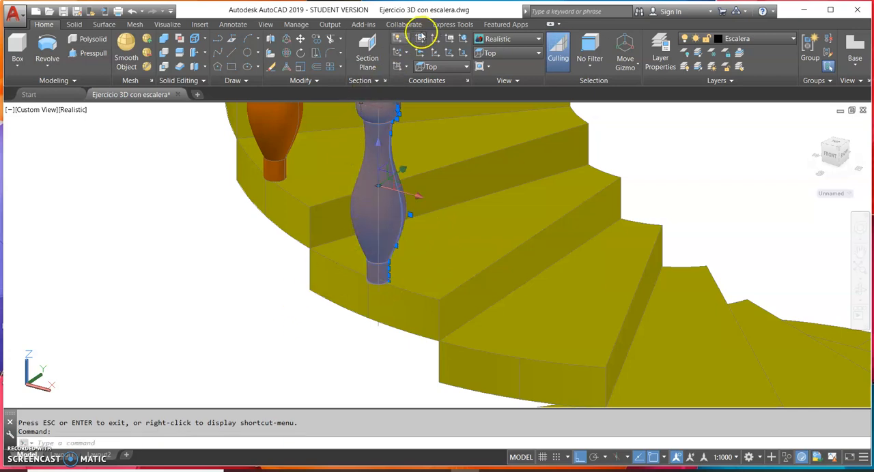
left_click(300, 40)
left_click(141, 331)
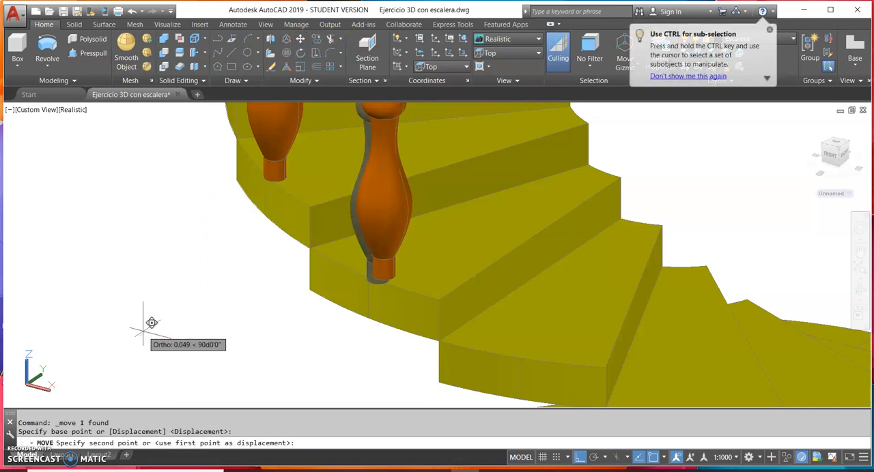
left_click(144, 333)
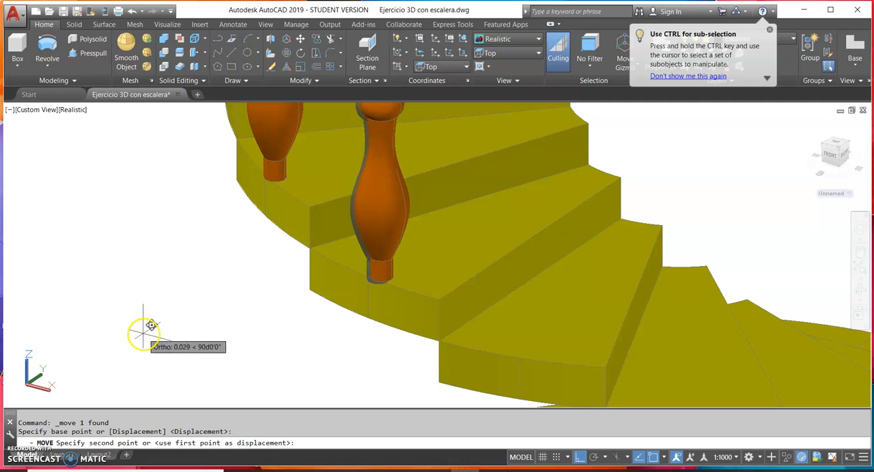
left_click(144, 332)
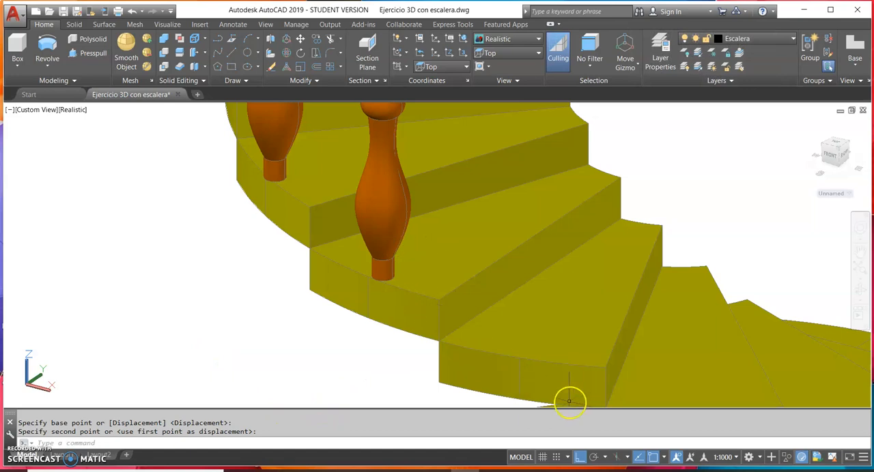
Move the fourth step's baluster to the fifth step, from one outer-edge midpoint to the other
left_click(383, 196)
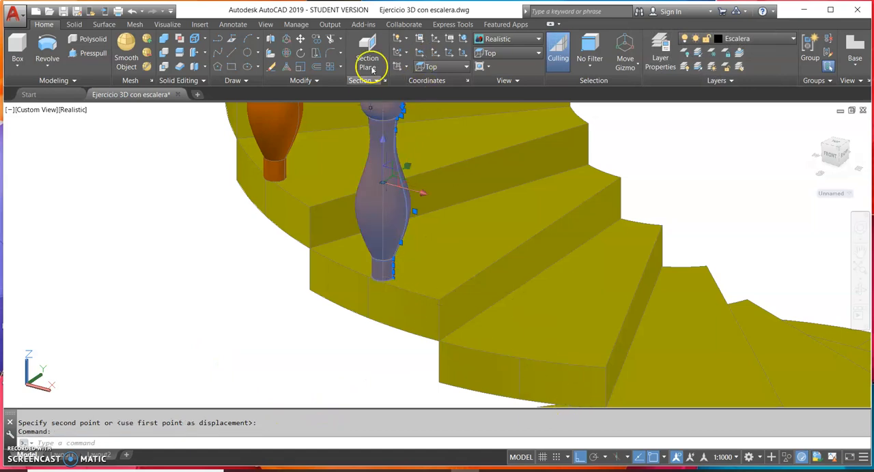
left_click(301, 40)
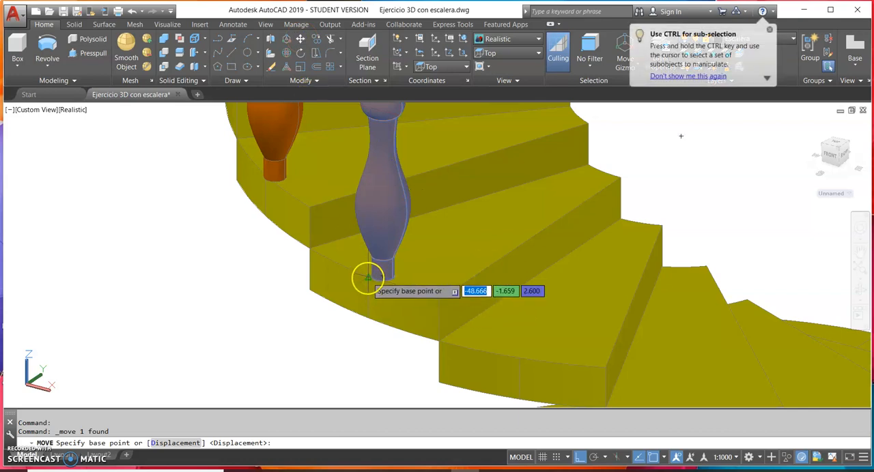
left_click(367, 277)
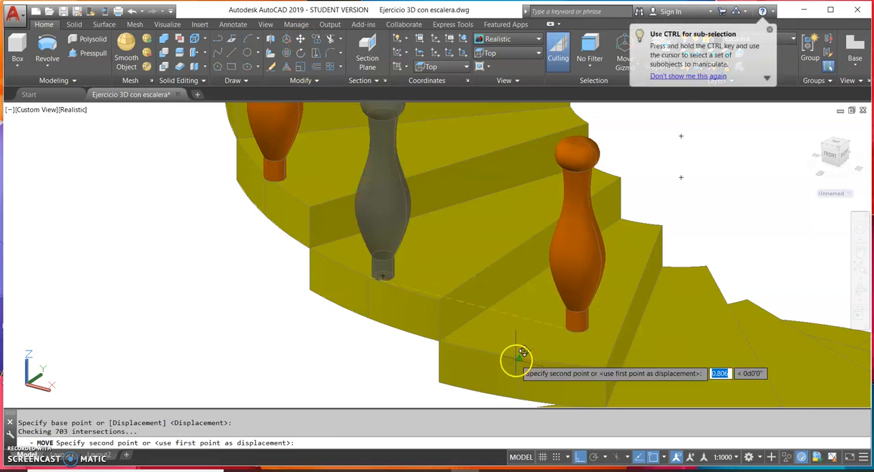
left_click(517, 359)
Copy the fifth step's baluster back onto the fourth step, using the outer-edge midpoints as reference points
middle_click_drag(595, 377, 273, 196)
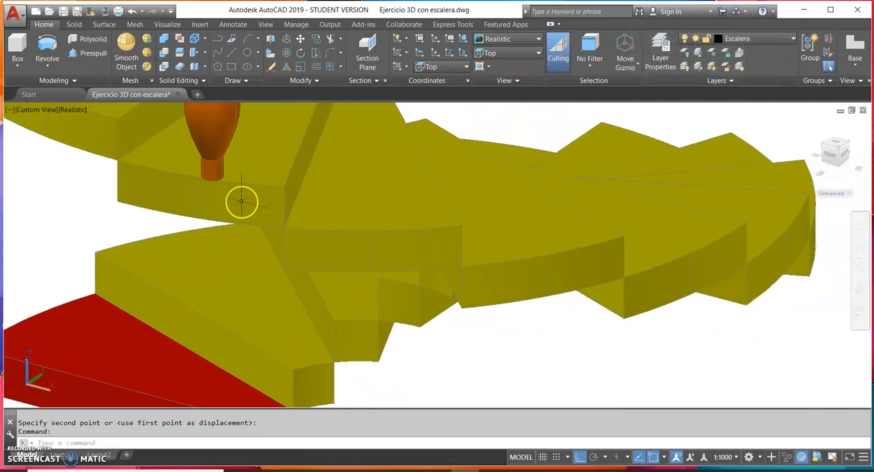
middle_click_drag(221, 205, 419, 308)
left_click(414, 181)
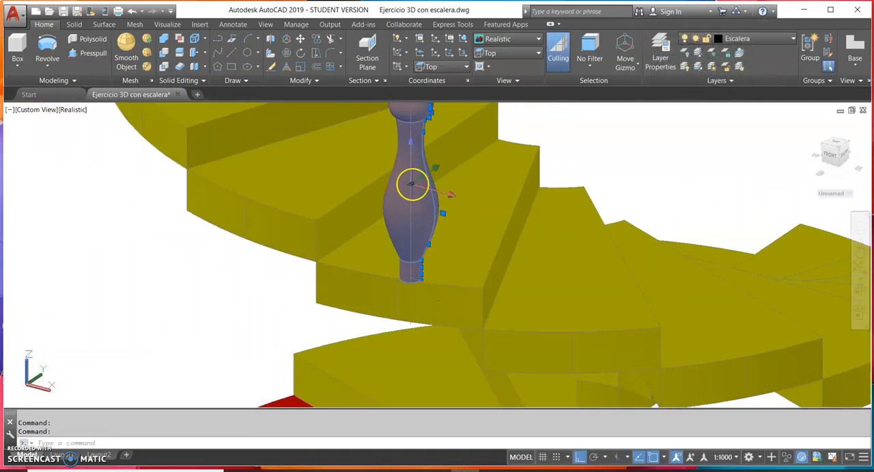
left_click(316, 39)
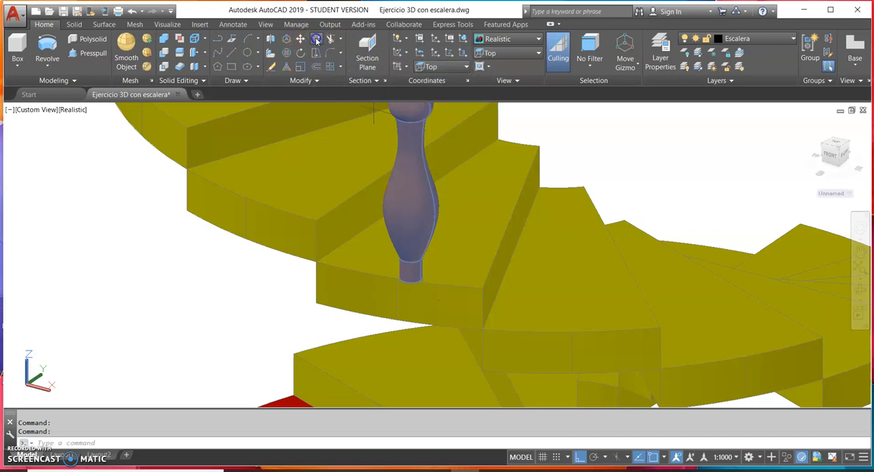
left_click(395, 280)
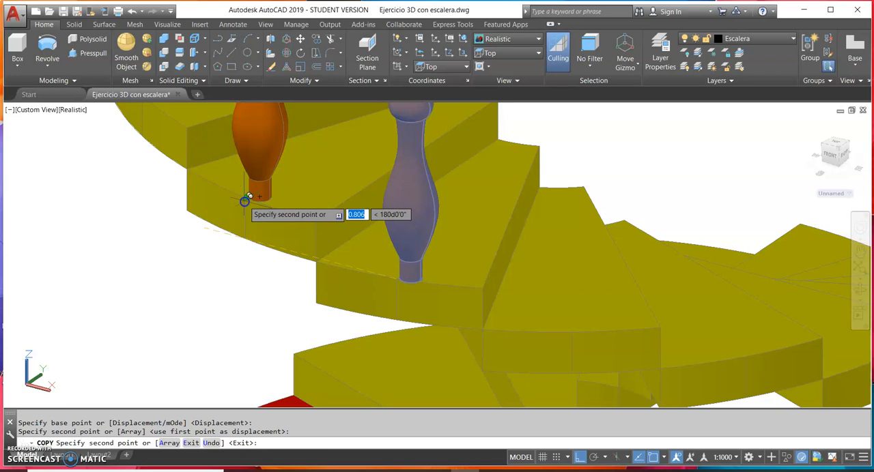
Place baluster copies at the outer-edge midpoints of the sixth, seventh, eighth and ninth steps
middle_click_drag(424, 293, 238, 269)
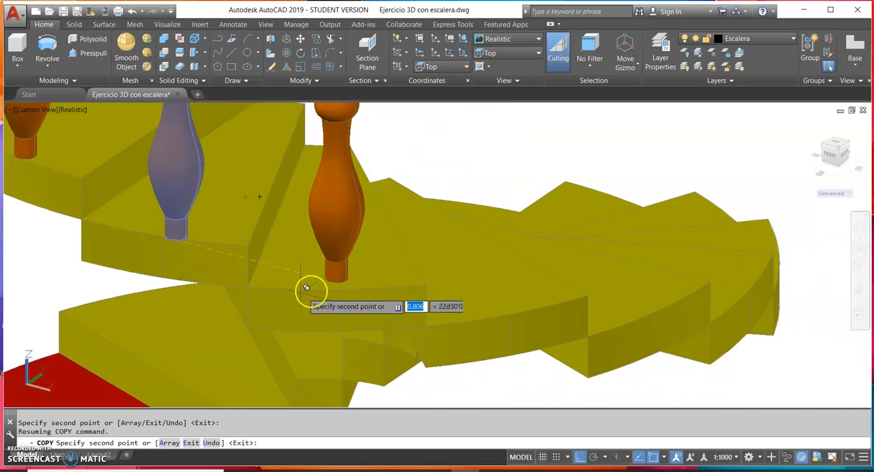
left_click(350, 287)
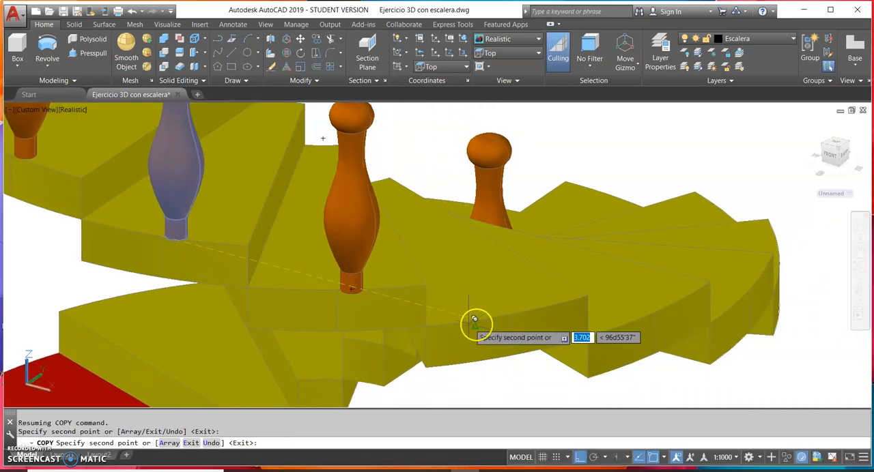
left_click(523, 312)
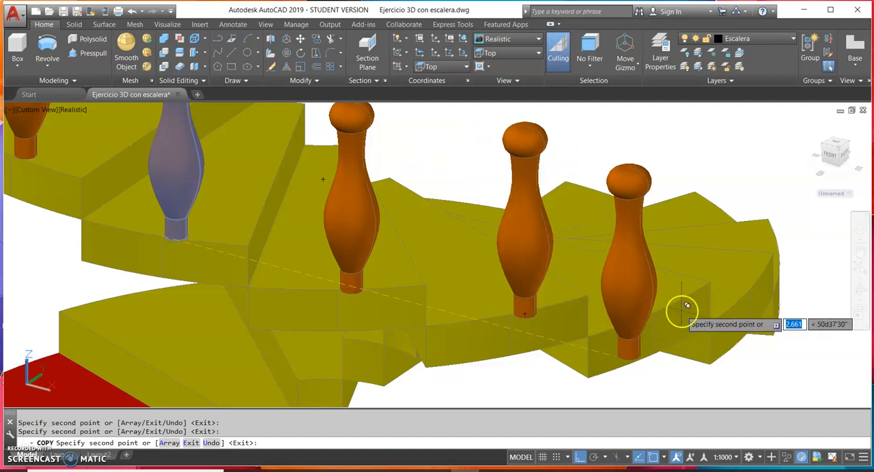
left_click(676, 308)
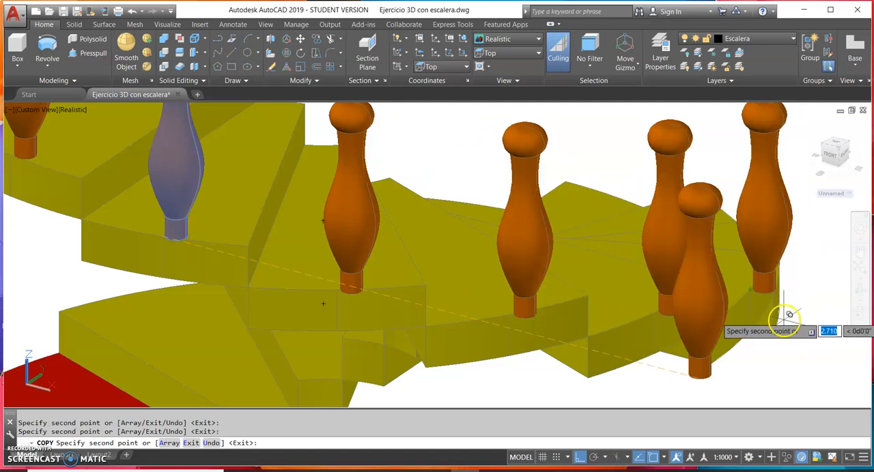
Continue copying the baluster around the back of the staircase, placing it at the outer-edge midpoints of the next three steps down
left_click(860, 289)
left_click_drag(818, 299, 377, 336)
left_click_drag(292, 346, 283, 367)
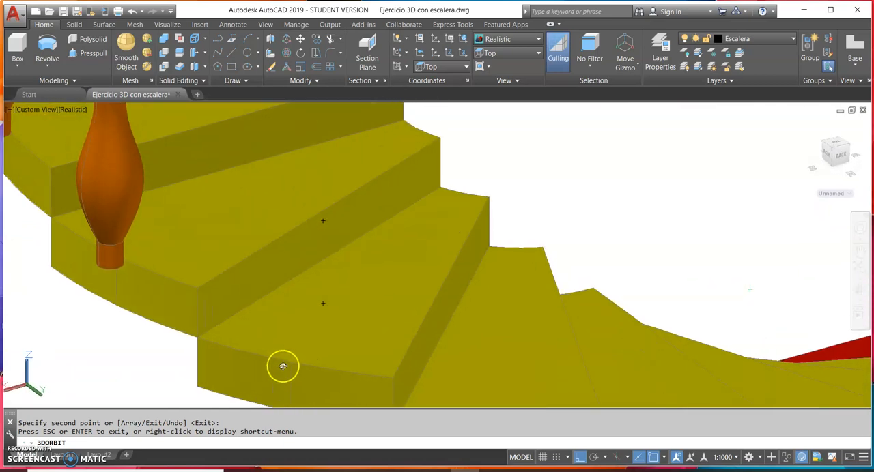
key("Escape")
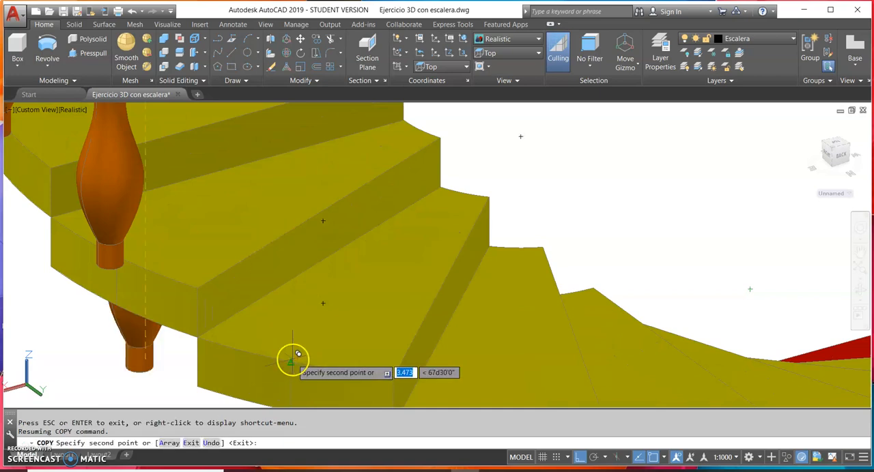
middle_click_drag(340, 377, 179, 247, "shift")
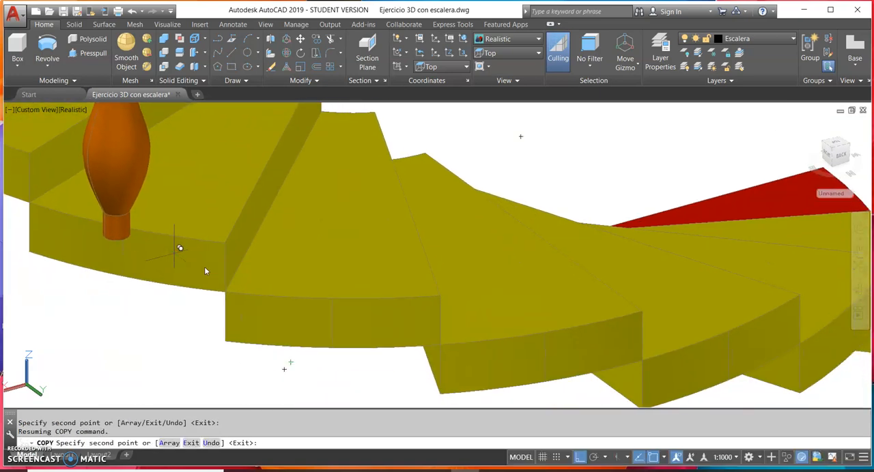
left_click(333, 295)
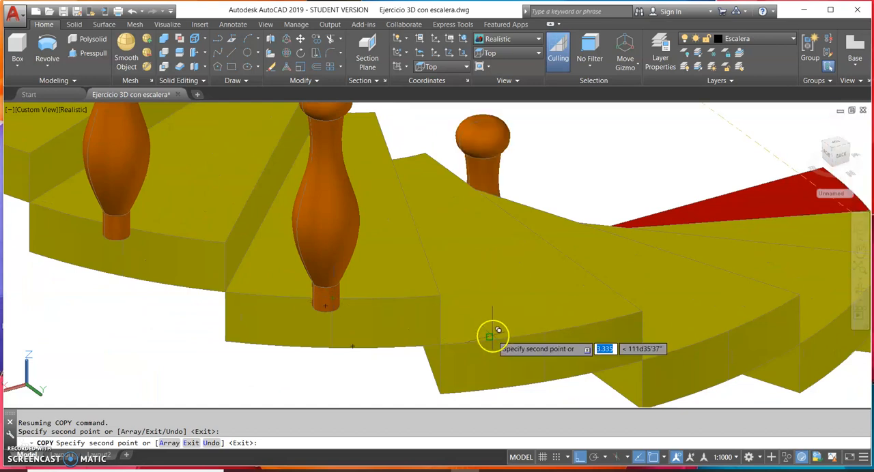
middle_click_drag(492, 334, 279, 303, "shift")
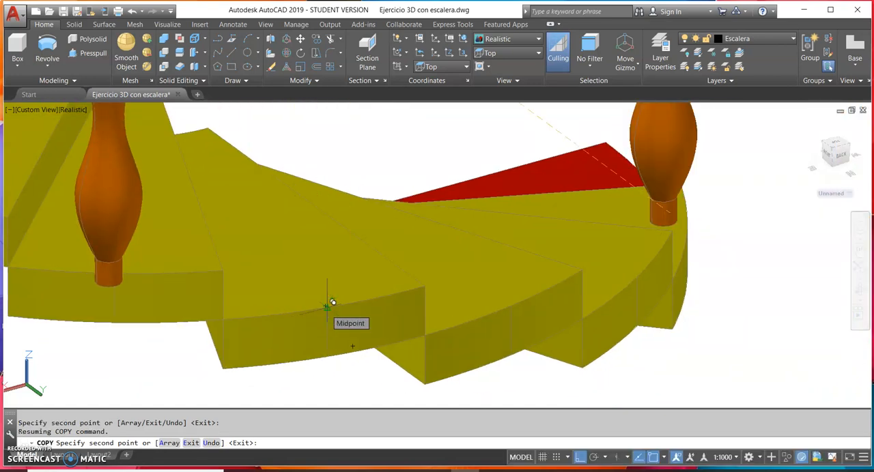
left_click(332, 303)
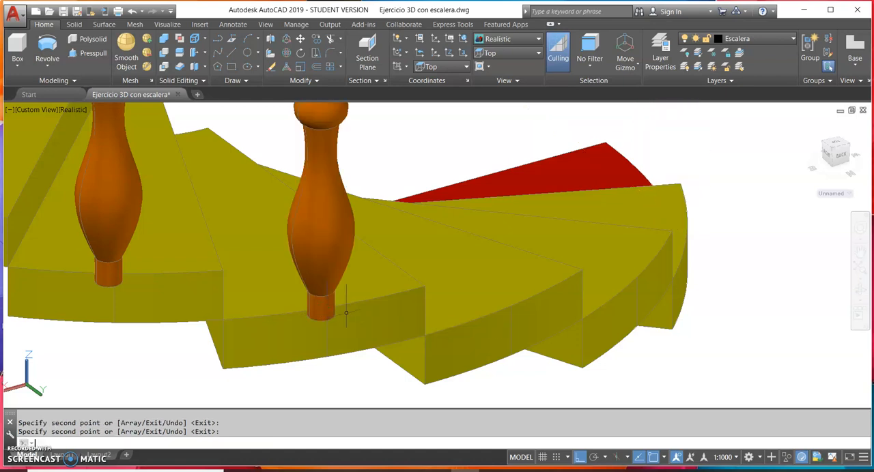
Show the staircase from the Top view and set its visual style to 2D Wireframe
left_click(859, 292)
left_click_drag(773, 332, 654, 257)
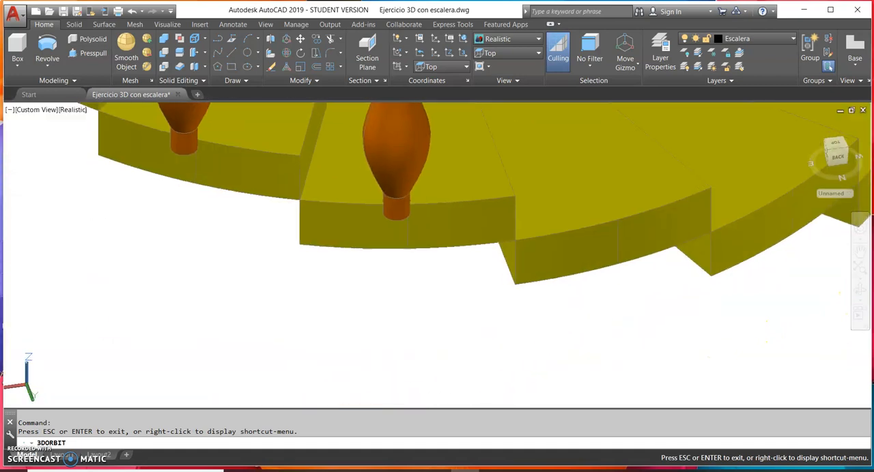
left_click(510, 53)
left_click(500, 66)
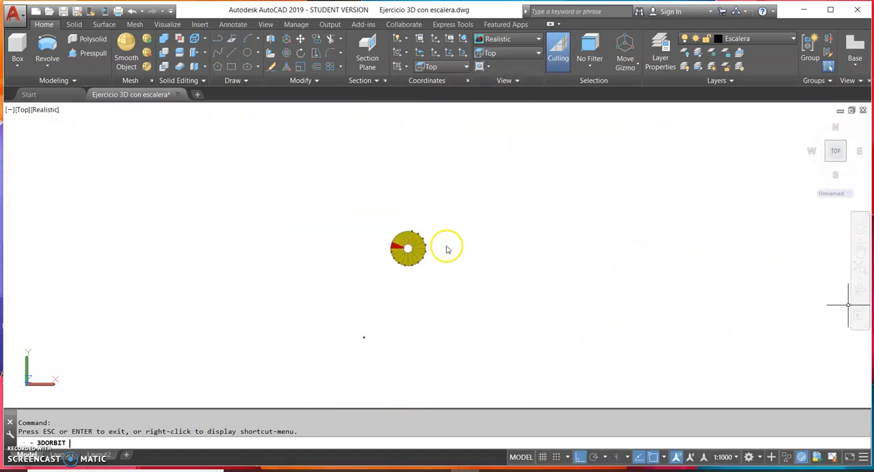
scroll(419, 264, "up", 5)
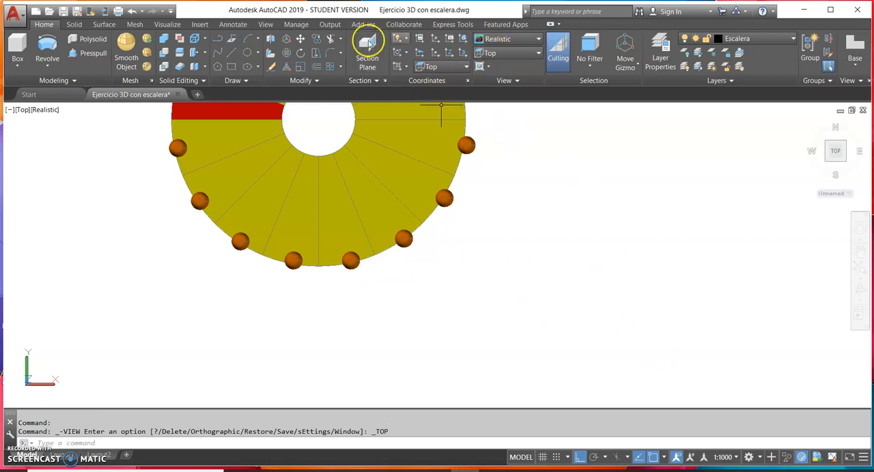
left_click(502, 42)
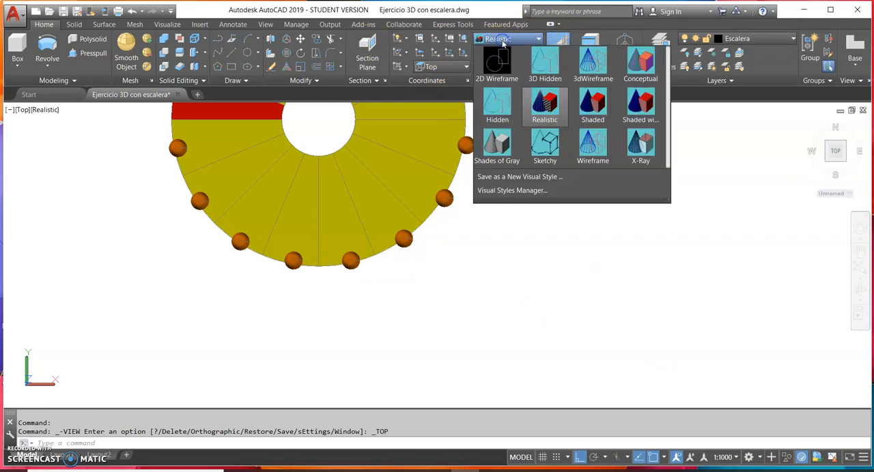
left_click(499, 68)
scroll(418, 288, "up", 4)
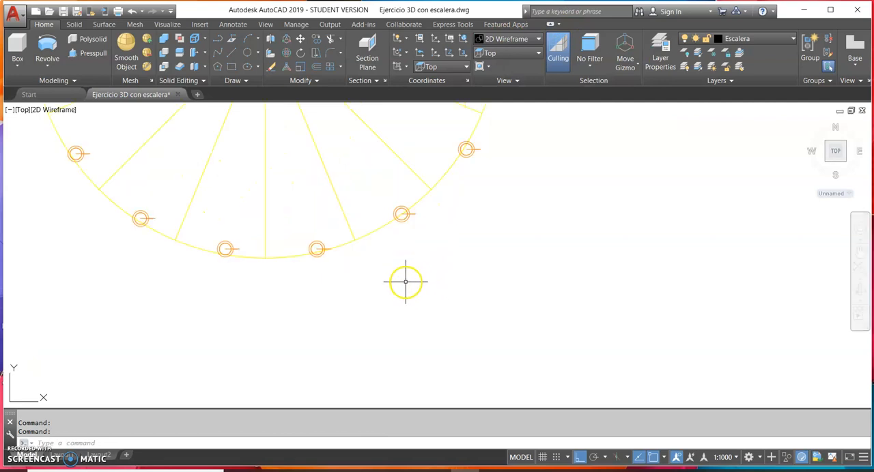
Turn Ortho off and move the baluster just east of the staircase's south radial line slightly inward from the outer edge
mouse_move(471, 348)
middle_mouse_down()
mouse_move(590, 351)
mouse_move(530, 308)
middle_mouse_up()
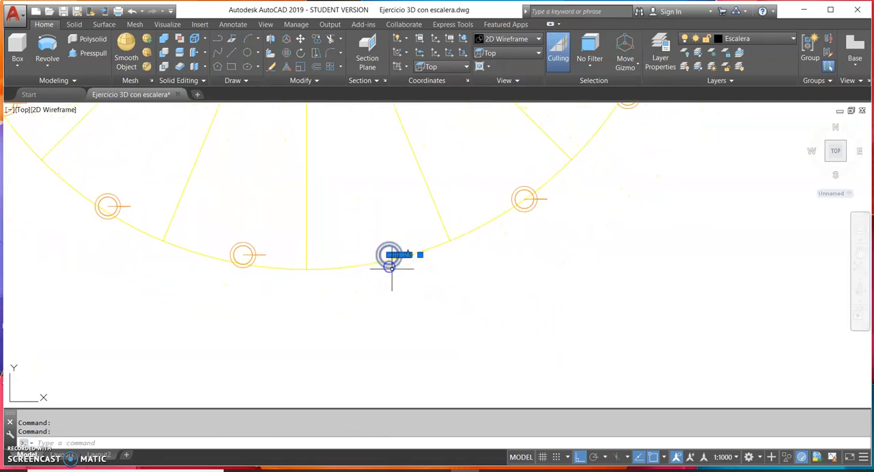
left_click(299, 39)
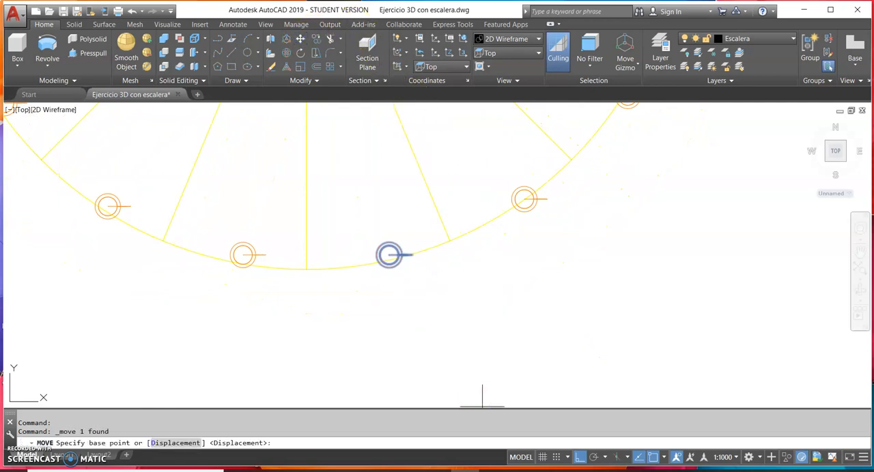
left_click(585, 458)
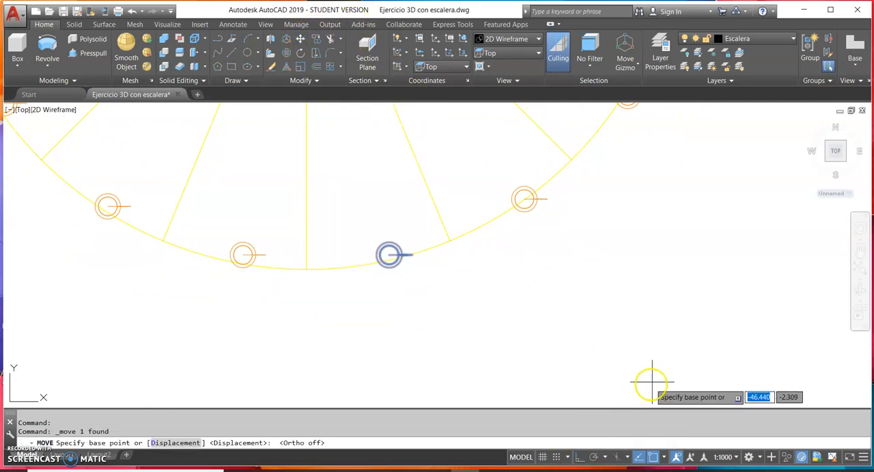
left_click(717, 368)
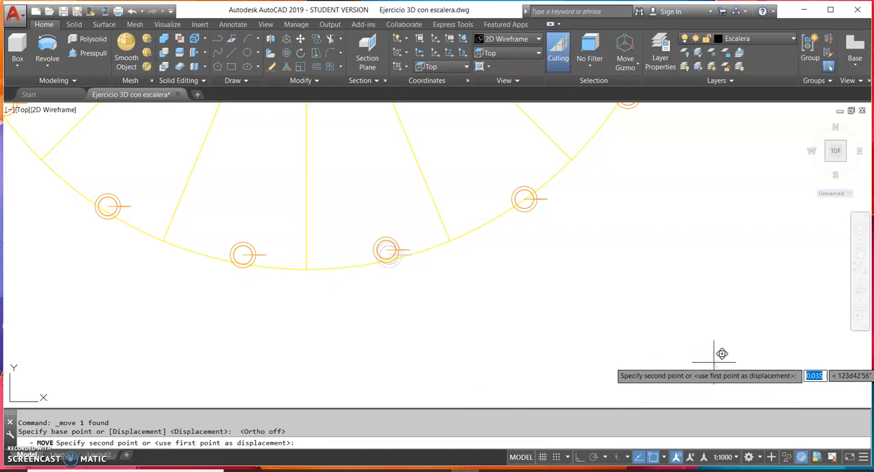
left_click(713, 362)
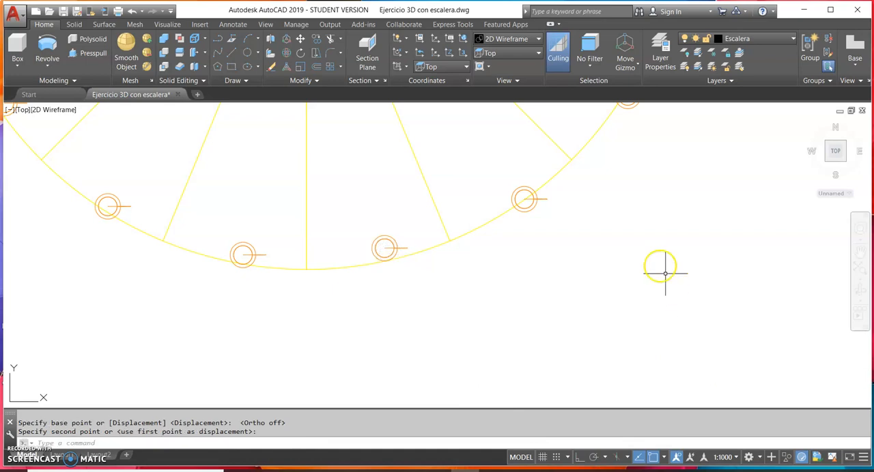
Move the second baluster counterclockwise from the staircase's south radial line slightly inward onto its step
key("Return")
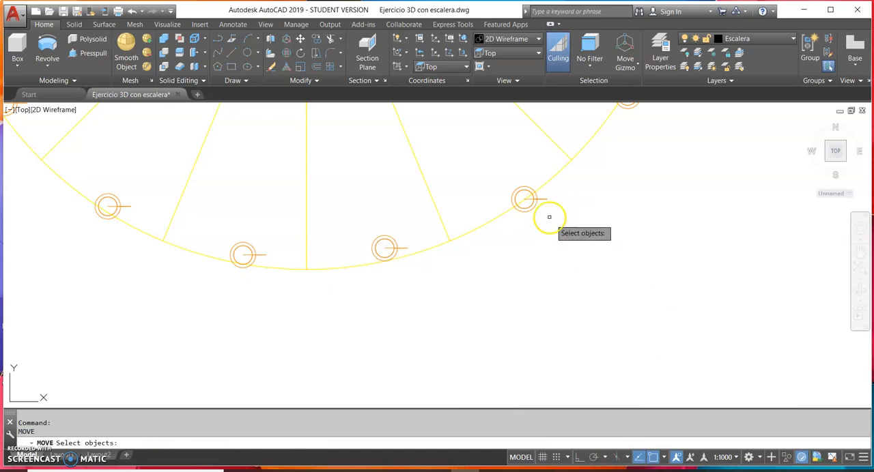
left_click(534, 198)
key("Return")
left_click(716, 311)
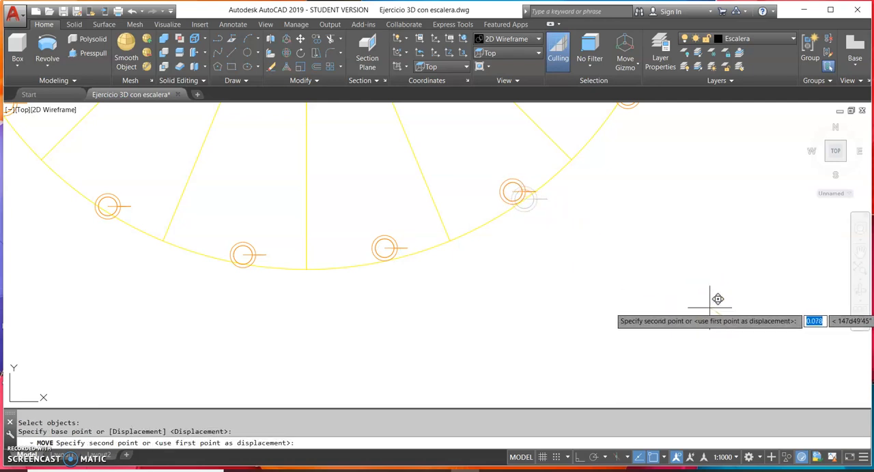
left_click(711, 307)
Move the third baluster in the southeast quadrant slightly inward from the outer edge of its step
middle_click_drag(733, 316, 555, 448)
left_click(462, 231)
left_click(465, 229)
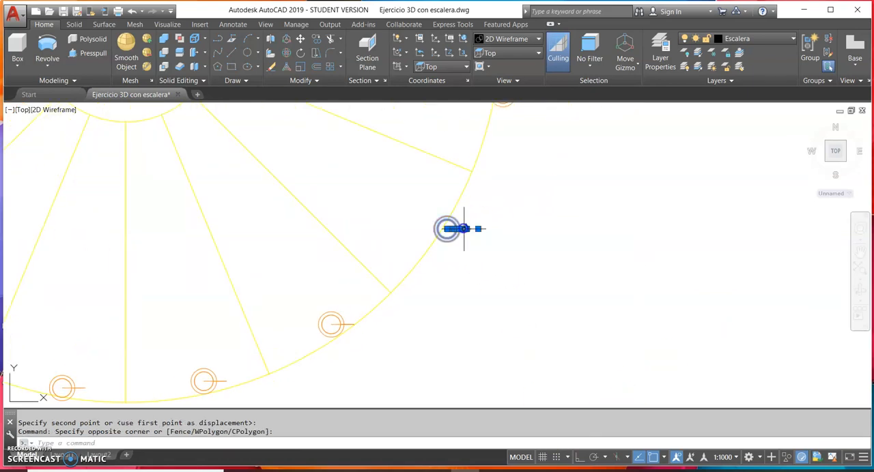
left_click(300, 38)
left_click(672, 313)
left_click(657, 311)
Move the baluster just south of the east radial line slightly inward onto its step
middle_click_drag(658, 311, 632, 470)
left_click(478, 274)
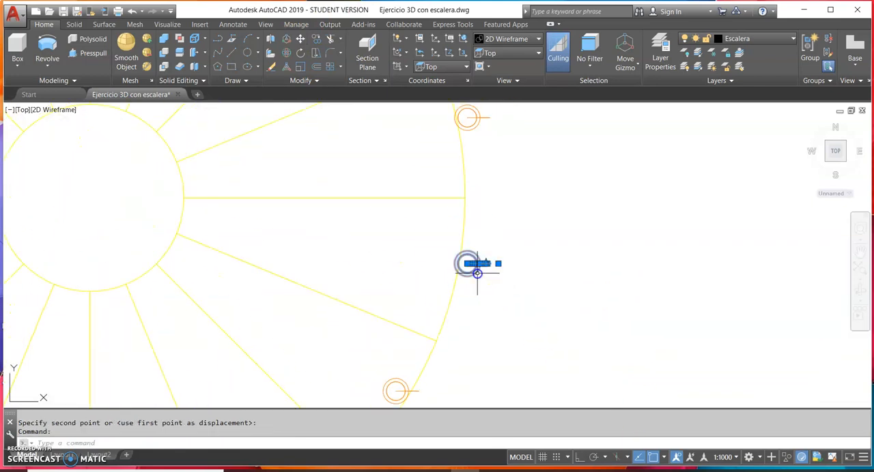
left_click(301, 39)
left_click(673, 285)
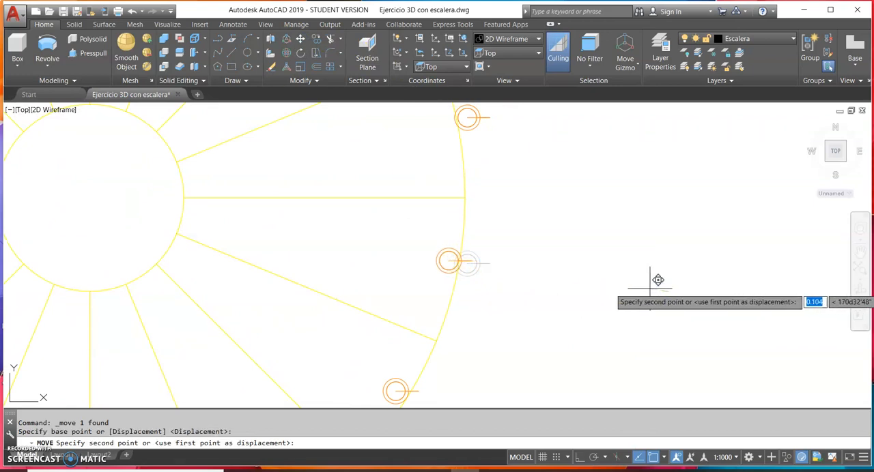
left_click(649, 288)
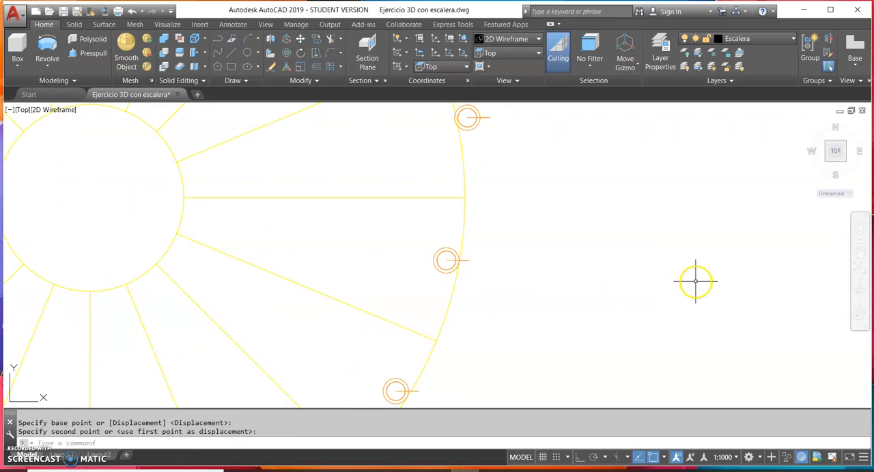
Move the baluster just north of the east radial line inward from the outer edge
key("Return")
middle_click_drag(669, 246, 609, 335)
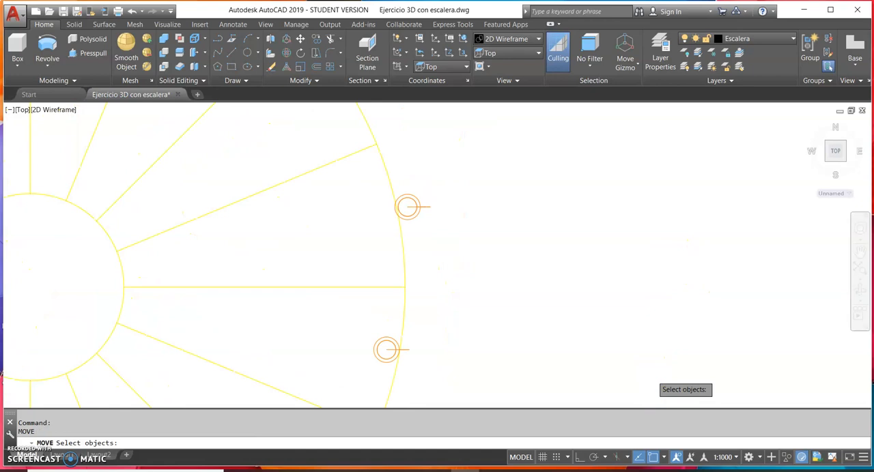
left_click(417, 207)
key("Return")
left_click(540, 204)
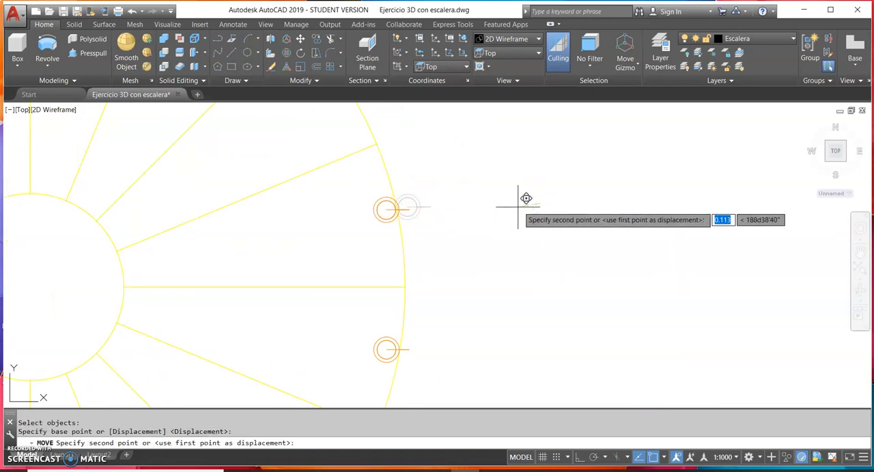
left_click(516, 207)
Move the second baluster in the northeast quadrant inward so it sits inside its step's outer edge
middle_click_drag(525, 204, 620, 307)
right_click(492, 179)
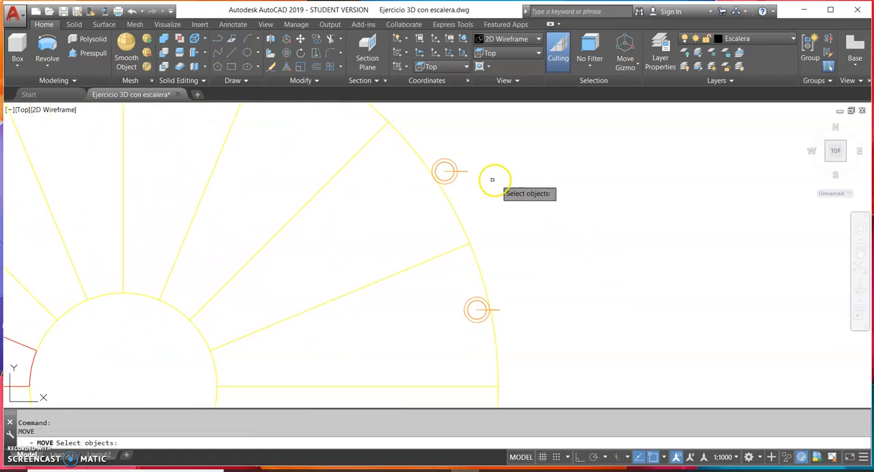
left_click(445, 171)
key("Return")
left_click(509, 180)
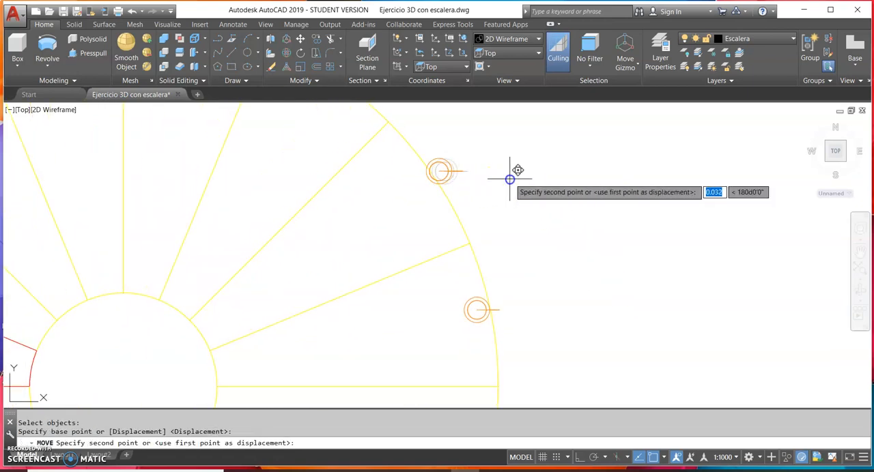
left_click(489, 185)
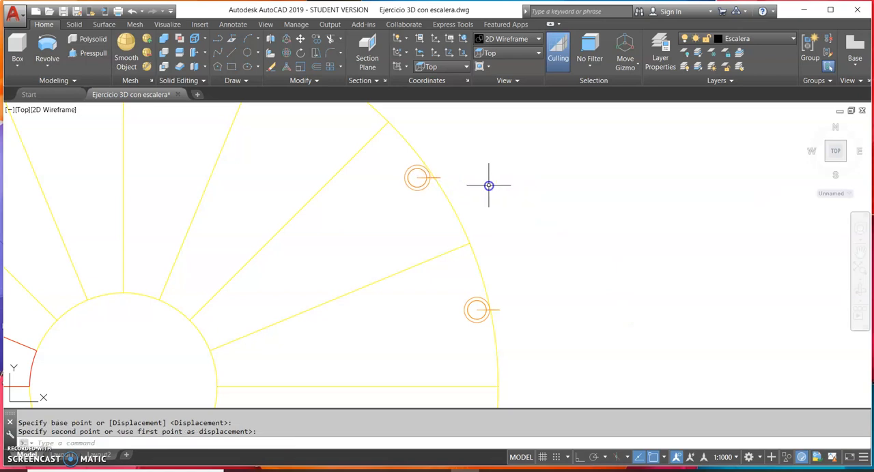
Move the third baluster in the northeast quadrant diagonally inward onto its step
middle_click_drag(503, 187, 631, 342)
left_click(470, 218)
type("m")
key("Return")
left_click(573, 147)
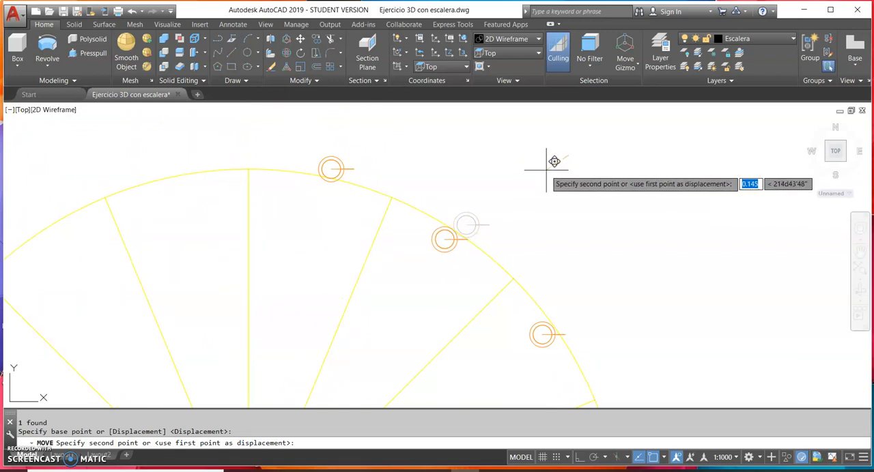
left_click(554, 163)
Move the last northeast baluster, just east of the north radial line, diagonally inward onto its step
left_click(335, 164)
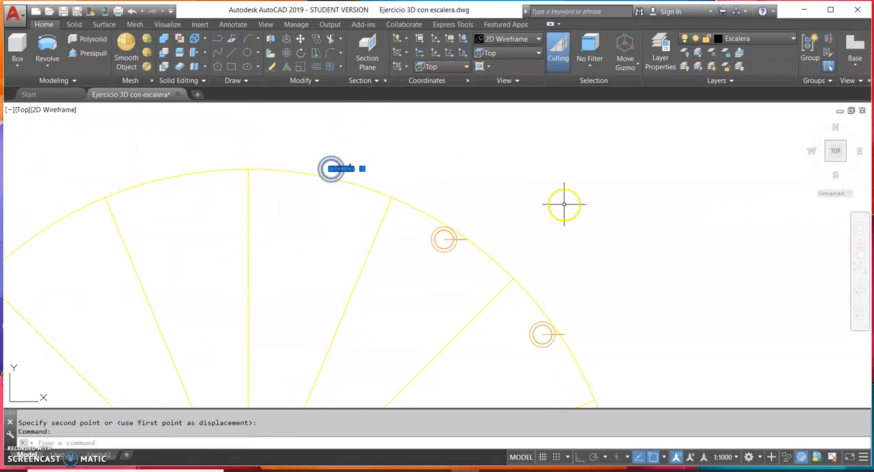
key("Return")
left_click(648, 135)
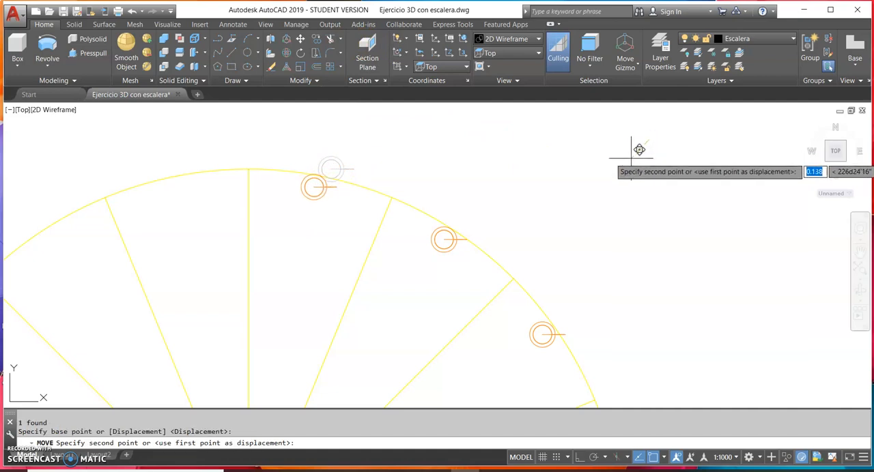
left_click(636, 150)
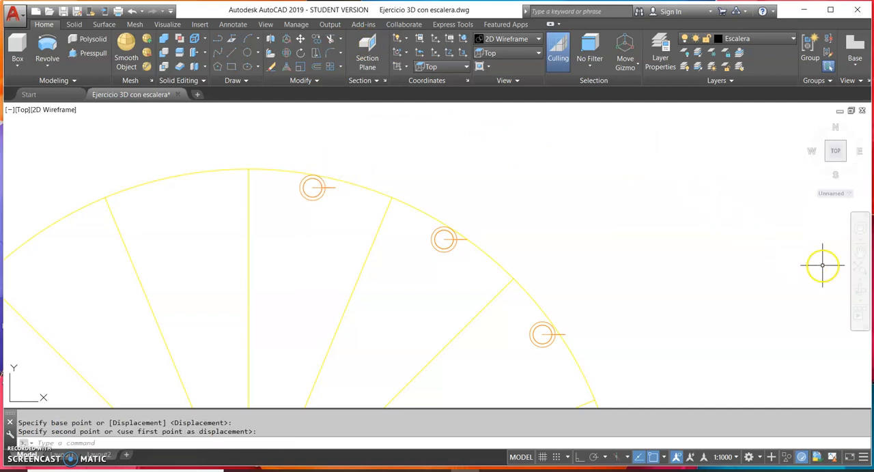
Orbit the staircase into an oblique 3D view and display it in the 2D Wireframe style
left_click(859, 291)
left_click_drag(625, 280, 559, 225)
scroll(482, 333, "down", 2)
middle_click_drag(455, 354, 572, 359)
middle_click_drag(352, 247, 474, 464)
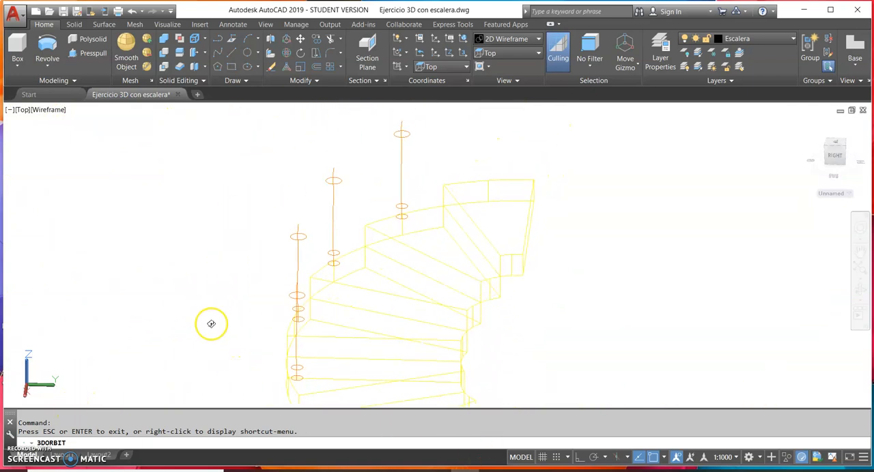
key("Escape")
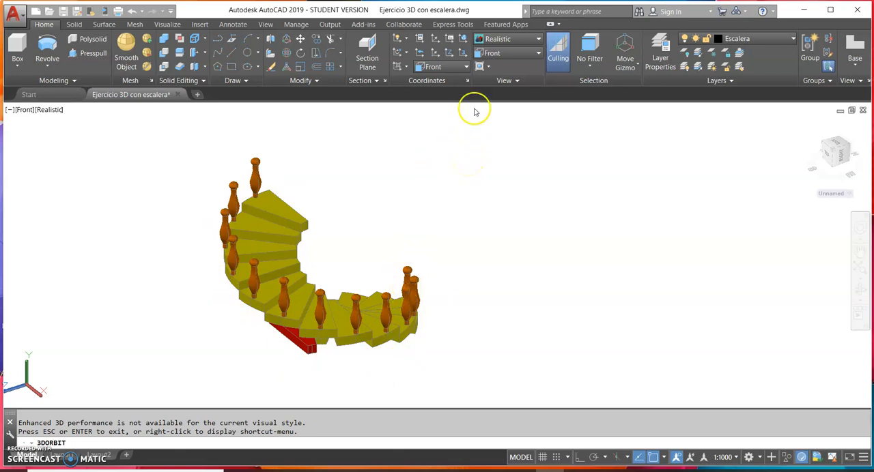
left_click(503, 41)
left_click(498, 68)
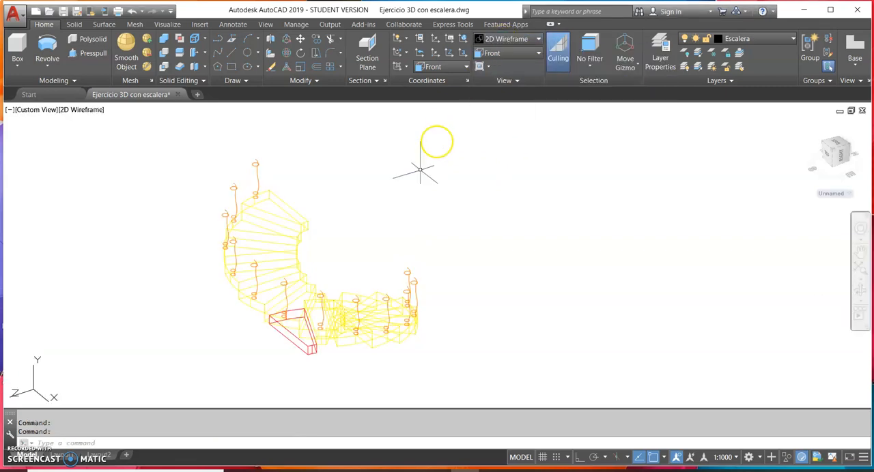
Start a spline at the centre of the highest baluster's upper ring and continue it to the next baluster's upper ring centre
scroll(262, 193, "up", 5)
middle_click_drag(261, 192, 295, 252)
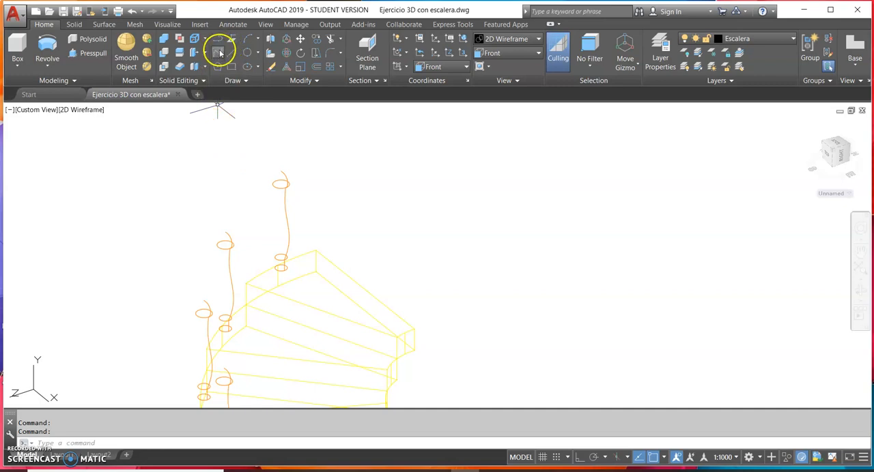
left_click(218, 53)
scroll(379, 219, "up", 2)
scroll(376, 216, "up", 2)
middle_click_drag(371, 215, 488, 263)
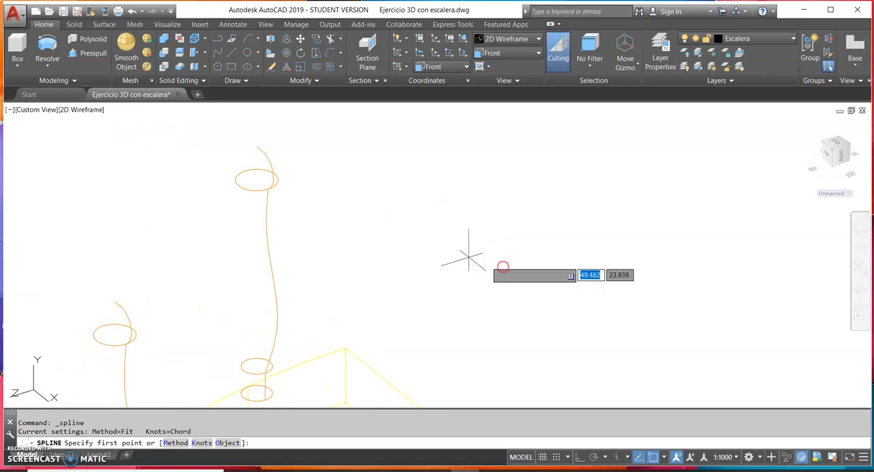
left_click(263, 180)
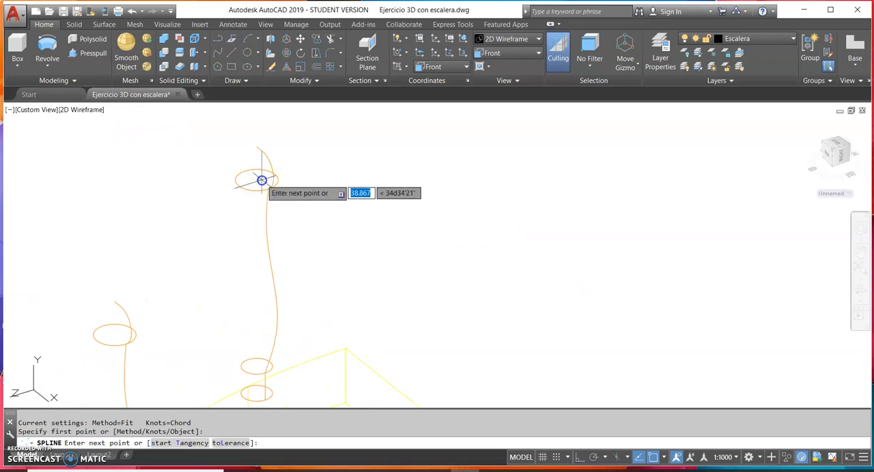
left_click(115, 336)
Continue the spline through the upper ring centres of the third, fourth and fifth balusters from the top
middle_click_drag(141, 312, 474, 75)
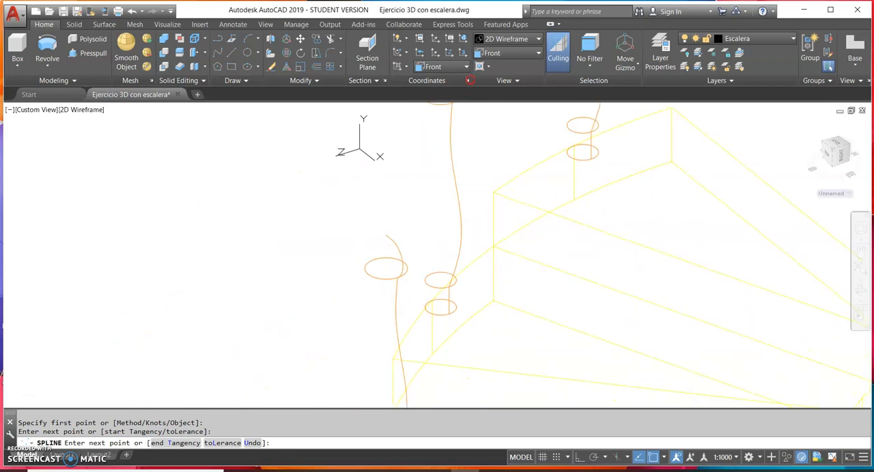
left_click(387, 269)
scroll(387, 269, "down", 8)
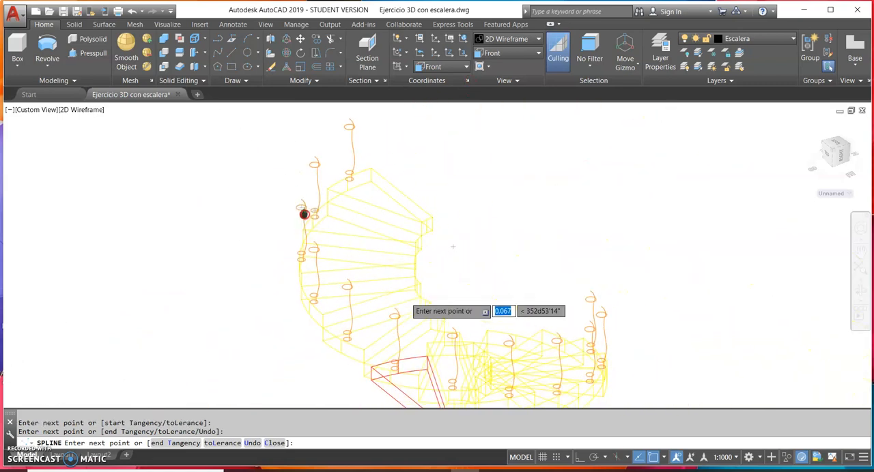
scroll(313, 249, "up", 5)
left_click(314, 244)
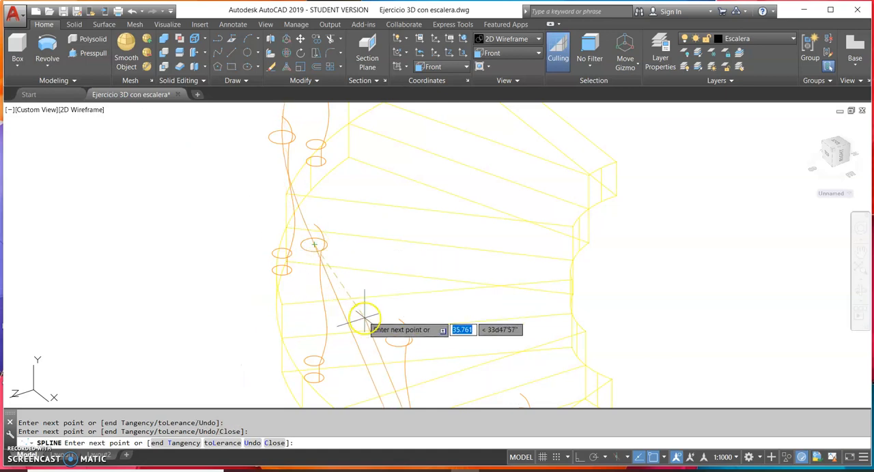
left_click(399, 340)
Extend the spline down the stair curve through the upper ring centres of the sixth to ninth balusters
scroll(451, 334, "down", 5)
scroll(276, 254, "up", 6)
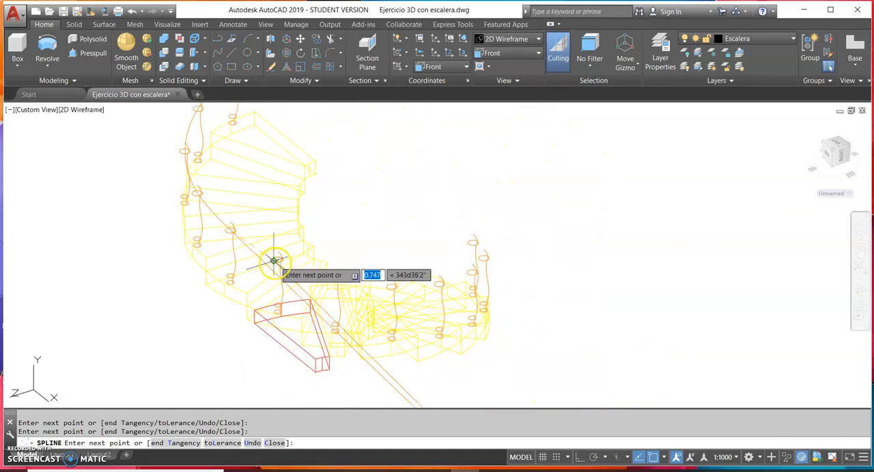
scroll(280, 259, "up", 3)
left_click(279, 256)
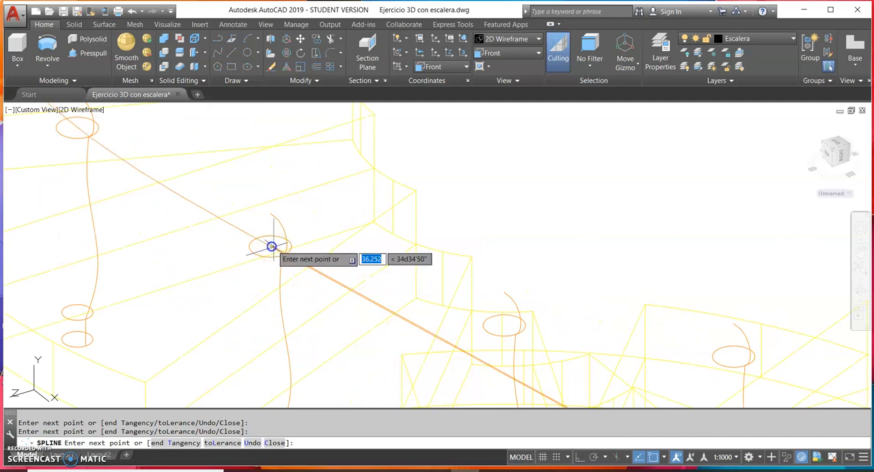
left_click(503, 325)
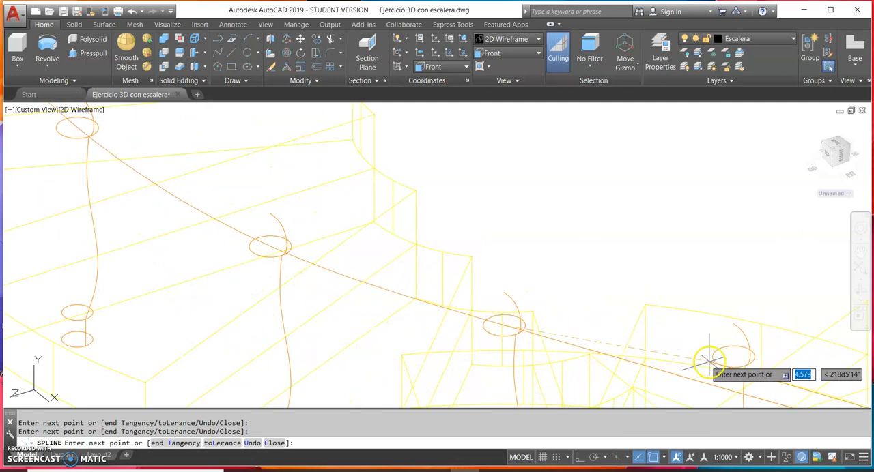
left_click(736, 355)
middle_click_drag(732, 337, 85, 224)
left_click(87, 243)
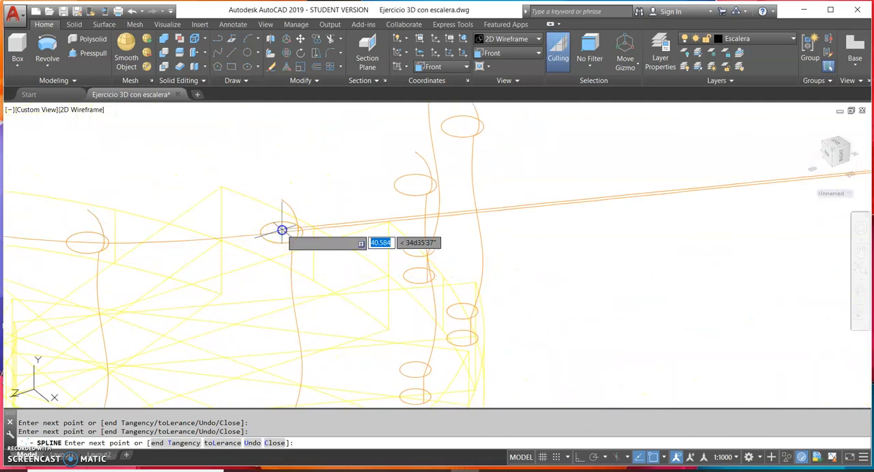
Run the spline through the remaining balusters' upper ring centres and finish it at the last baluster
middle_click_drag(377, 203, 312, 280)
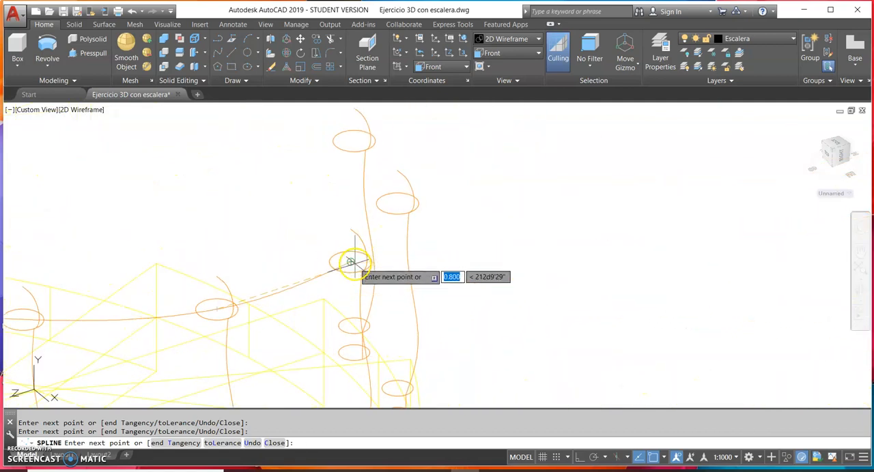
left_click(396, 202)
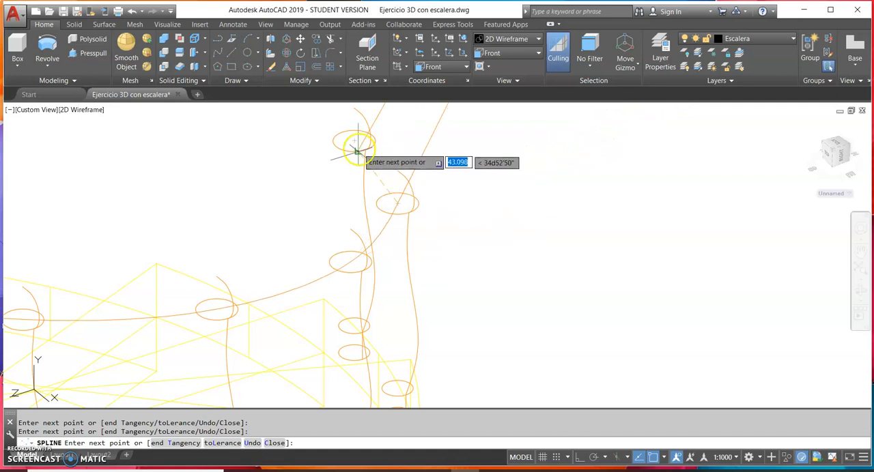
scroll(425, 191, "down", 4)
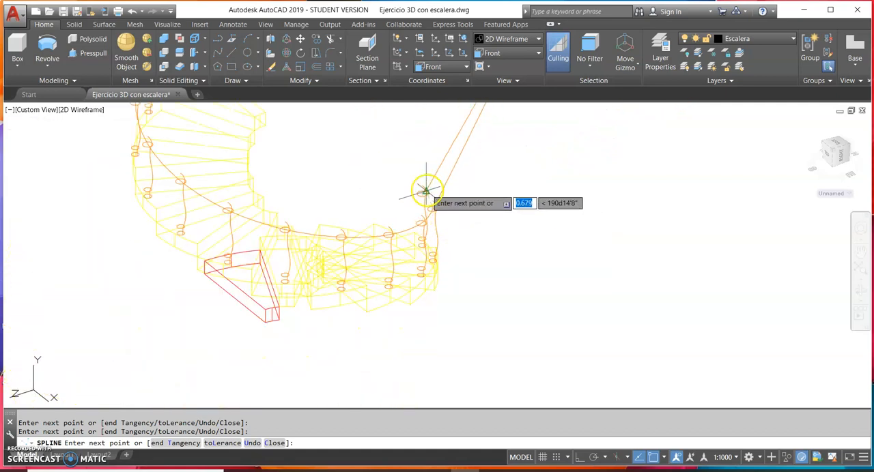
scroll(423, 192, "up", 7)
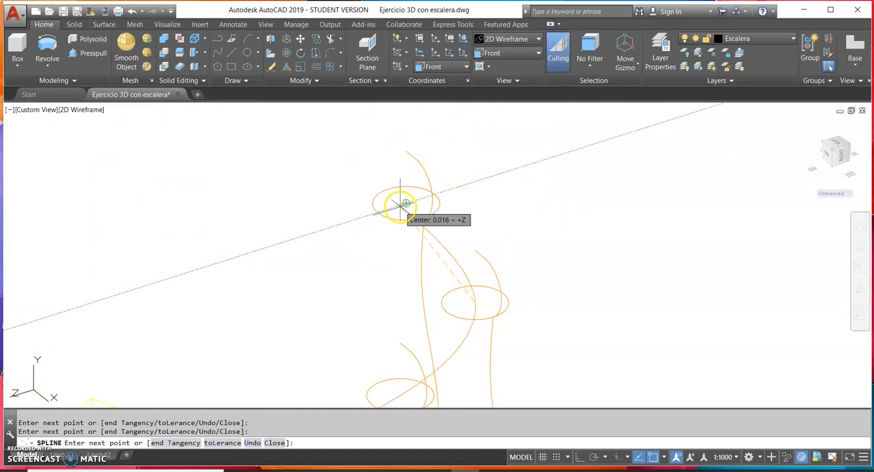
scroll(406, 203, "up", 2)
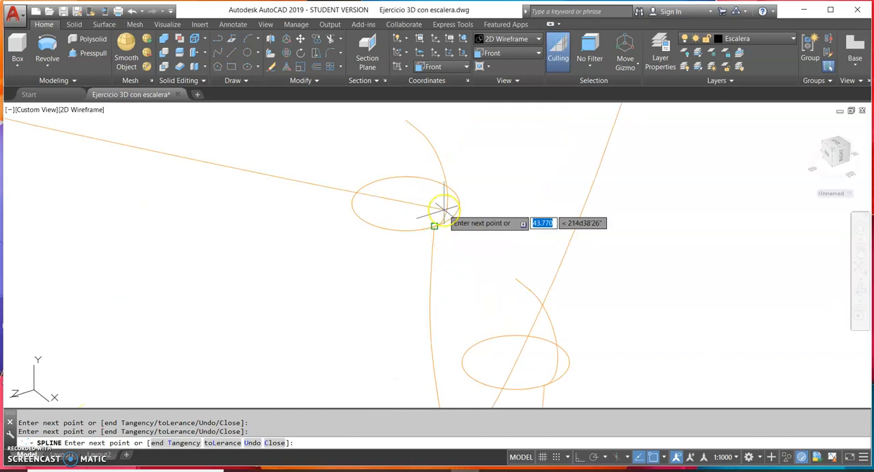
key("Return")
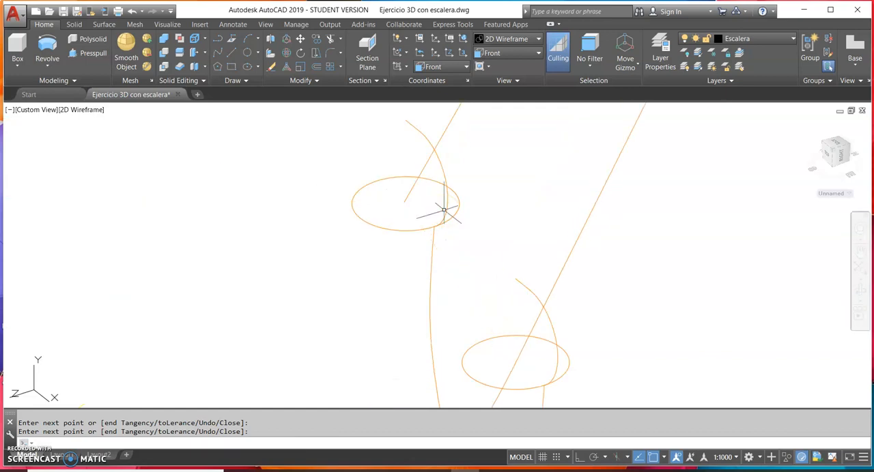
scroll(594, 277, "down", 4)
scroll(451, 256, "up", 2)
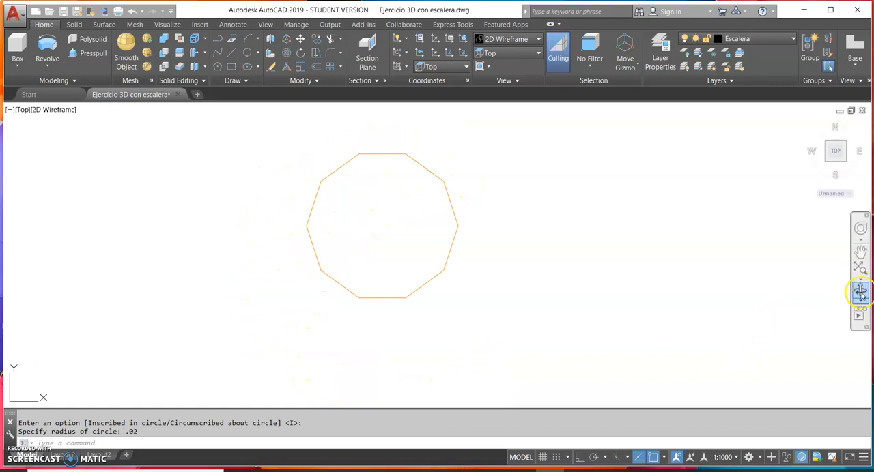
Rotate the 0.02-radius decagon 90° about the X axis through its centre so that it stands upright
left_click(514, 308)
left_click(579, 274)
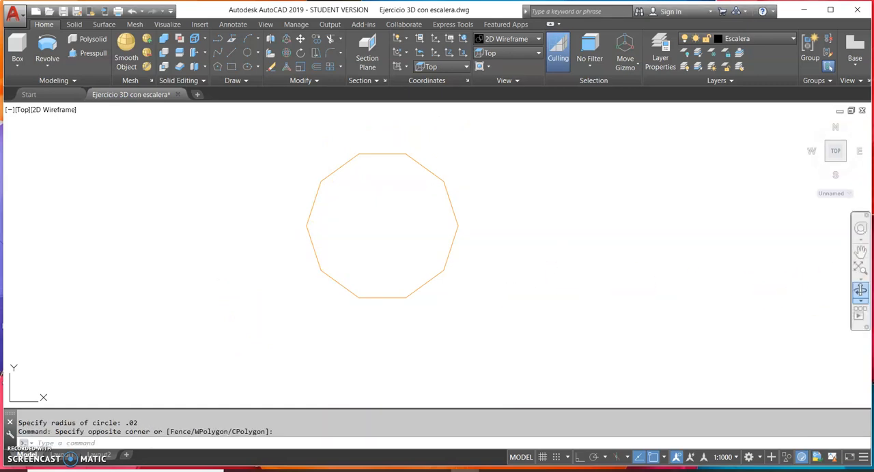
left_click(860, 291)
left_click_drag(675, 298, 621, 228)
left_click_drag(487, 240, 446, 265)
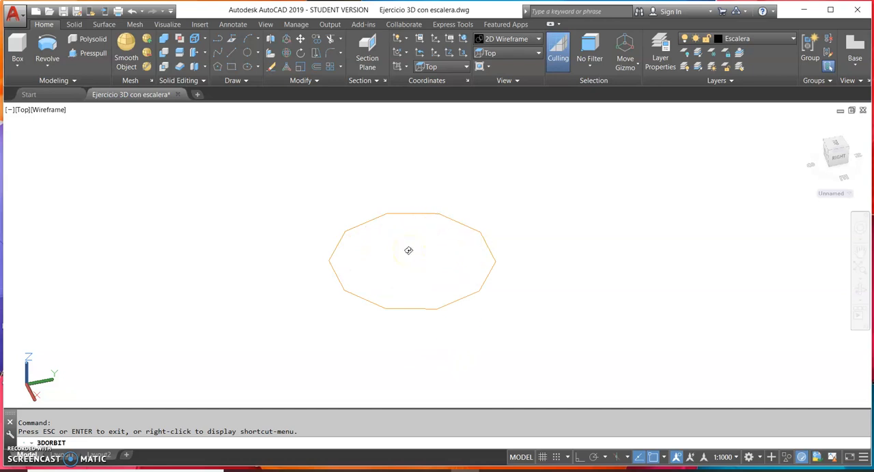
key("Escape")
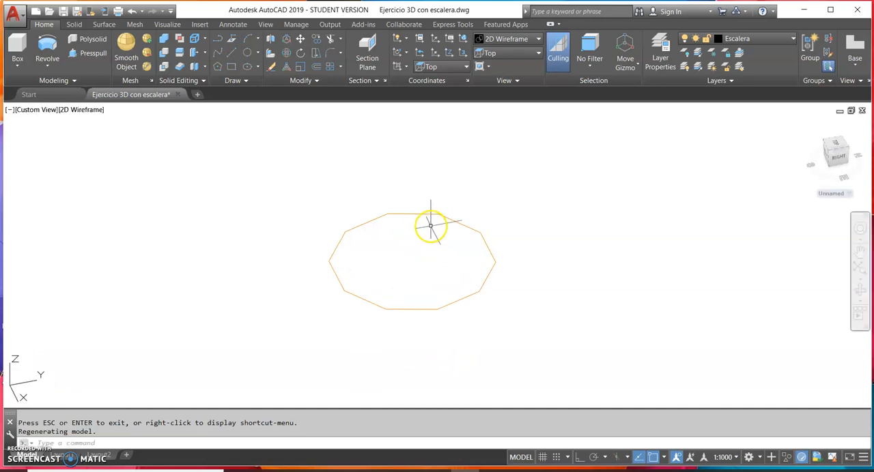
left_click(286, 57)
left_click(473, 231)
key("Return")
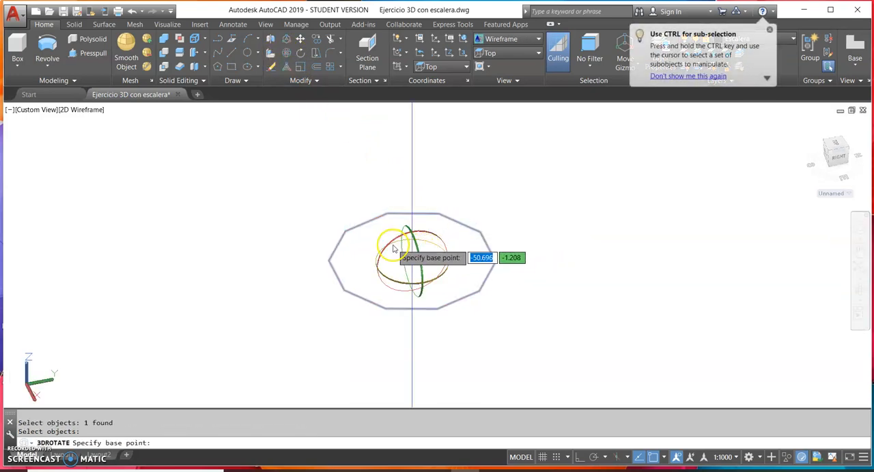
left_click(398, 241)
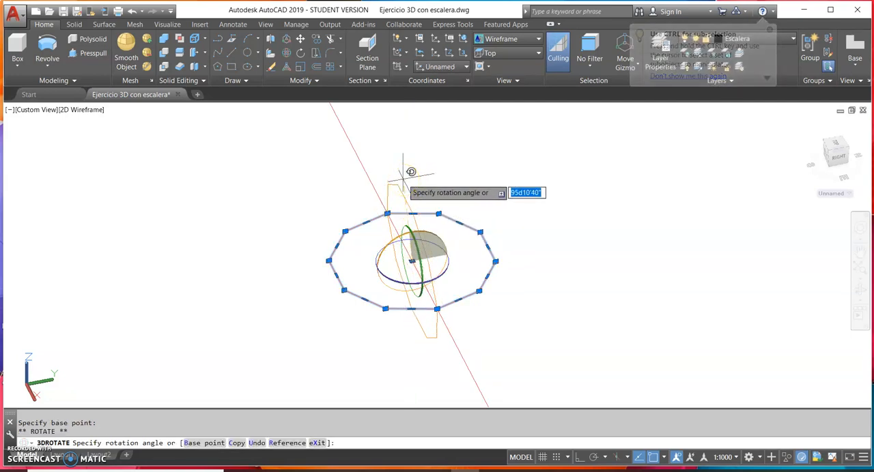
key("Return")
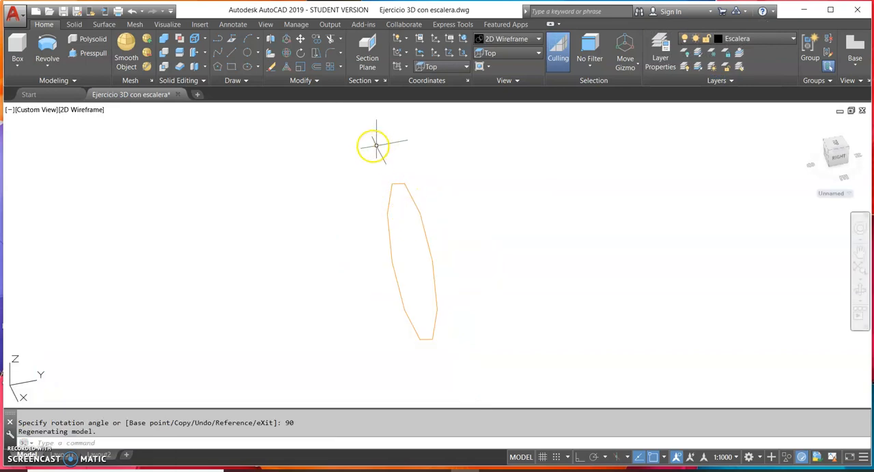
Move the upright decagon by one of its upper vertices onto the spline's endpoint in the highest baluster's upper ring
left_click(298, 39)
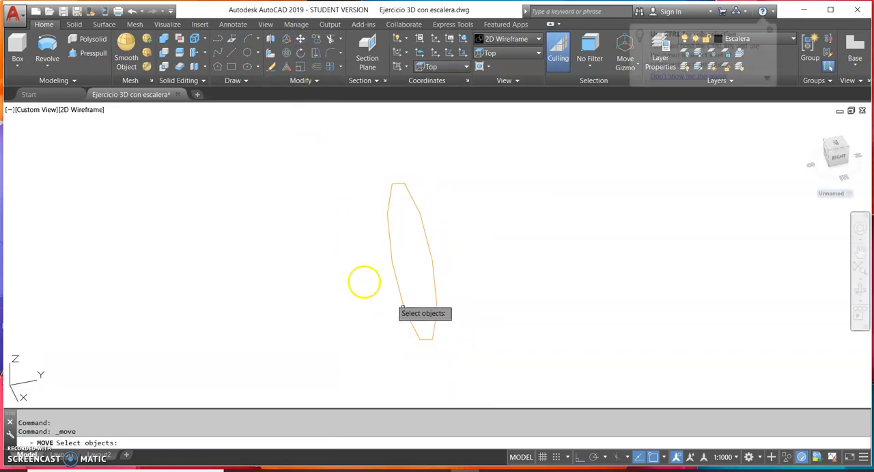
left_click(429, 341)
right_click(422, 306)
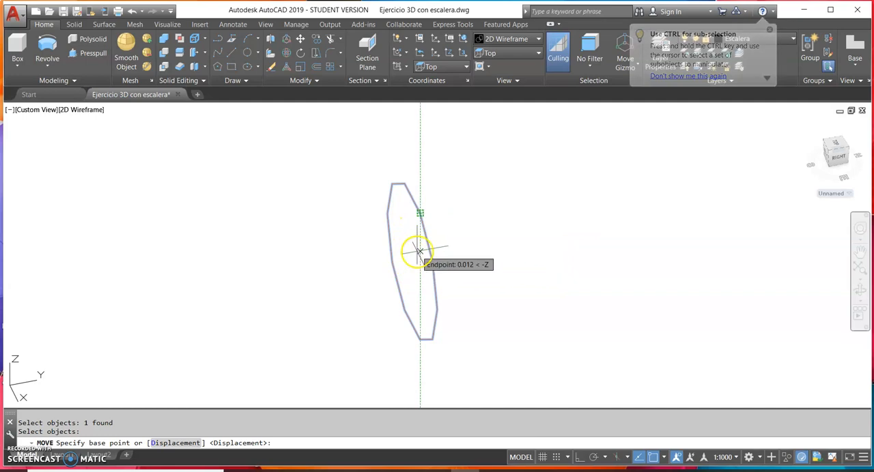
left_click(420, 213)
middle_click_drag(574, 234, 266, 296)
middle_click_drag(582, 213, 224, 299)
scroll(224, 299, "down", 2)
scroll(412, 226, "down", 2)
middle_click_drag(402, 222, 411, 340)
scroll(422, 209, "down", 4)
scroll(417, 198, "down", 4)
middle_click_drag(417, 199, 455, 313)
middle_click_drag(478, 217, 445, 351)
scroll(492, 238, "up", 6)
middle_click_drag(529, 207, 439, 263)
scroll(487, 223, "up", 6)
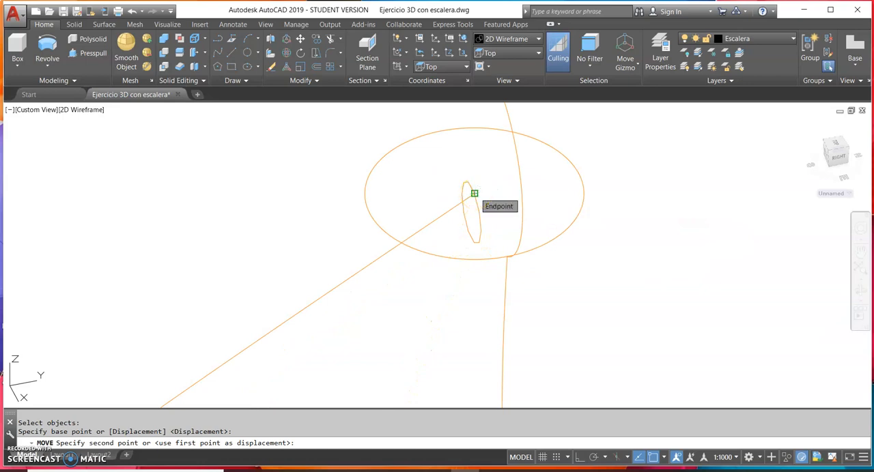
left_click(475, 194)
Rotate the decagon about 36° around the vertical Z axis so that it faces along the spline
scroll(591, 314, "down", 2)
scroll(587, 341, "down", 3)
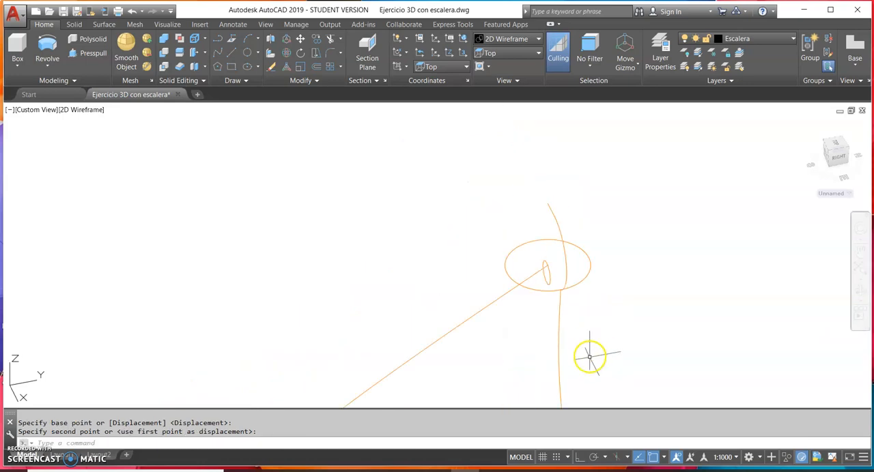
scroll(519, 258, "up", 3)
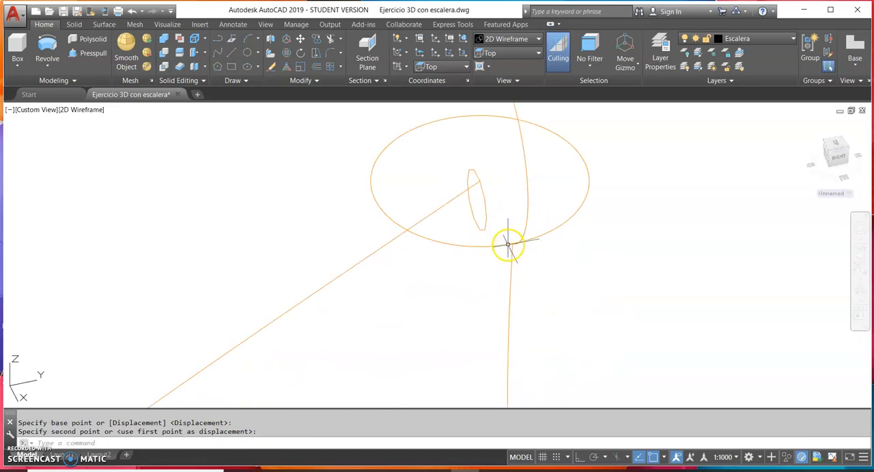
left_click(486, 218)
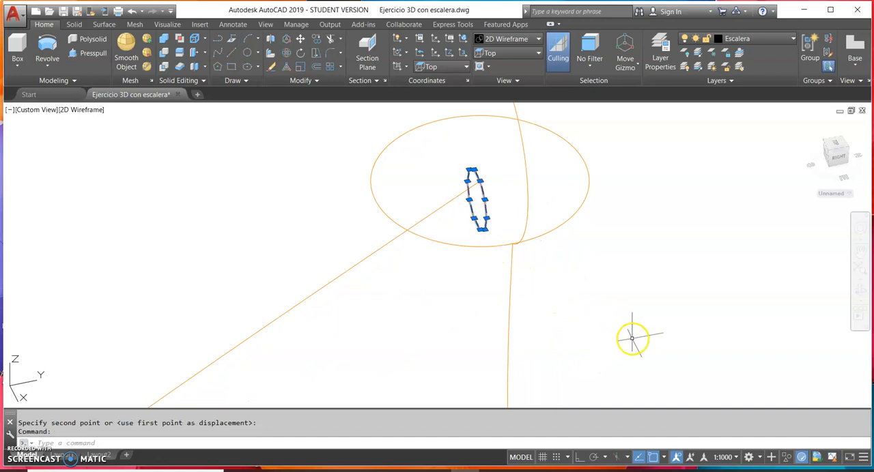
left_click(289, 54)
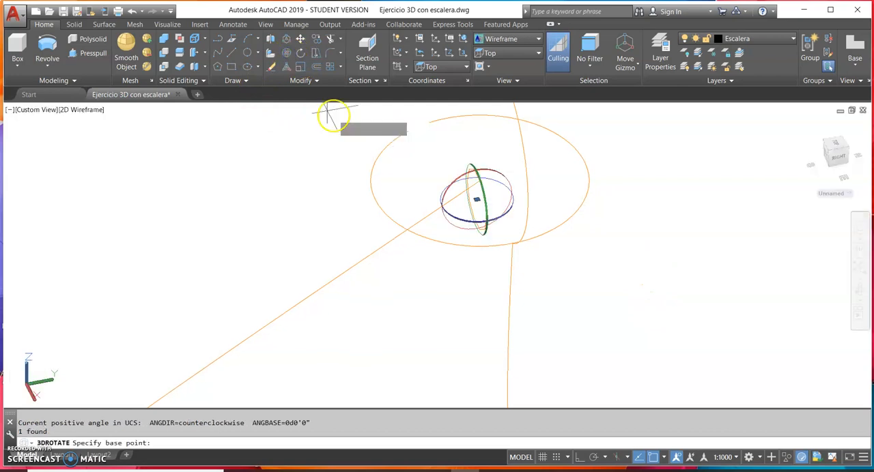
left_click(477, 226)
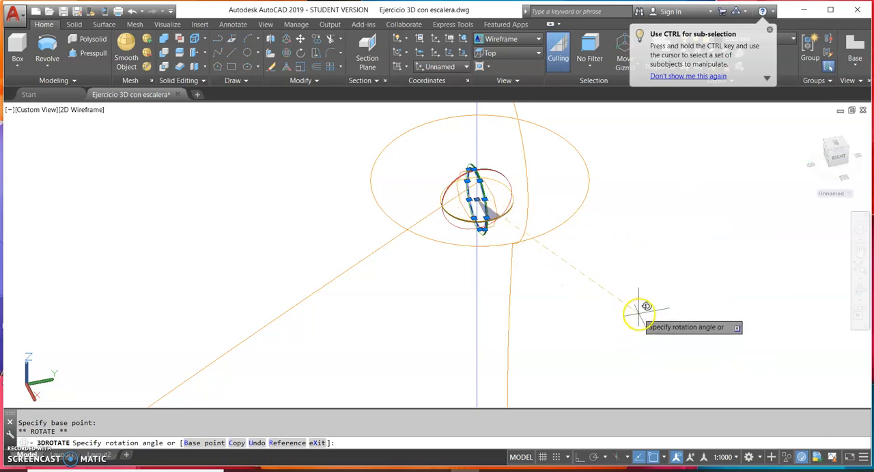
left_click(652, 279)
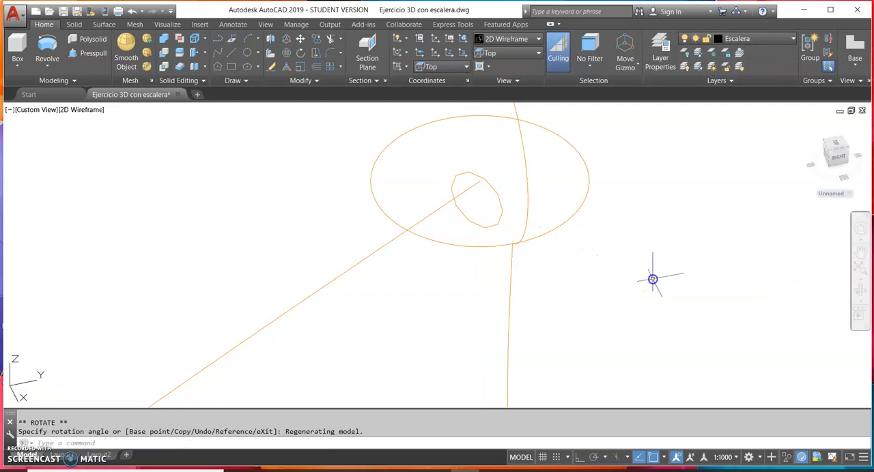
Move the decagon from the midpoint of its upper edge onto the spline's endpoint
left_click(491, 185)
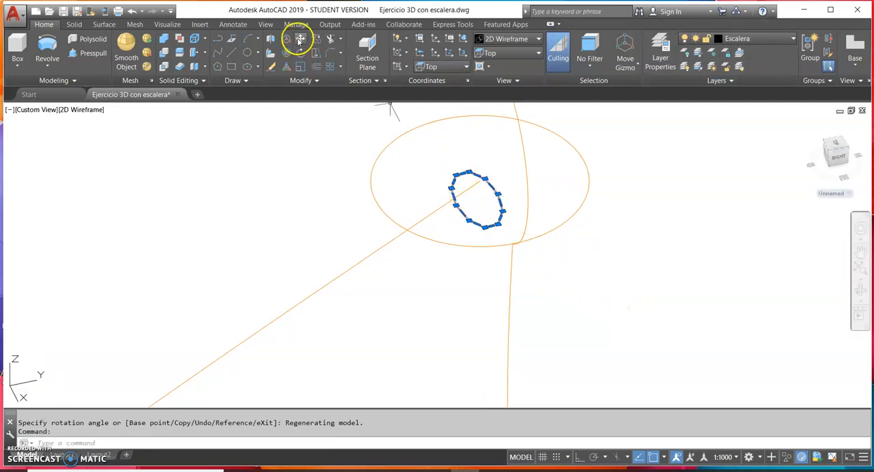
left_click(299, 40)
left_click(474, 176)
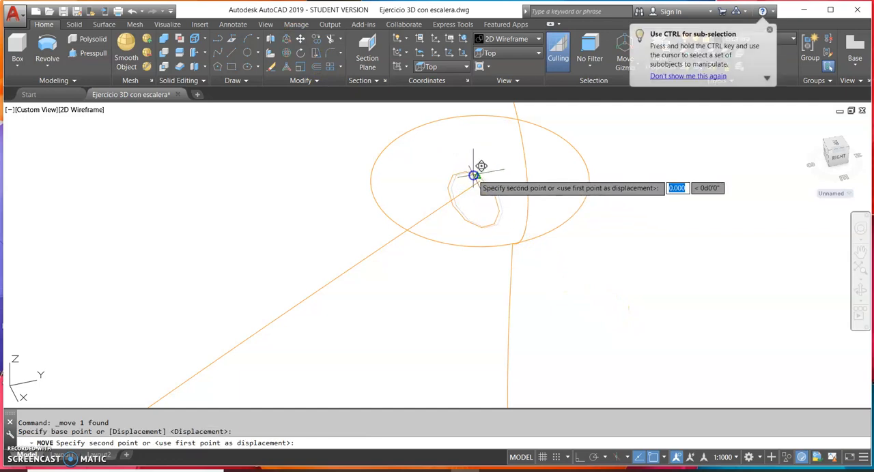
left_click(480, 180)
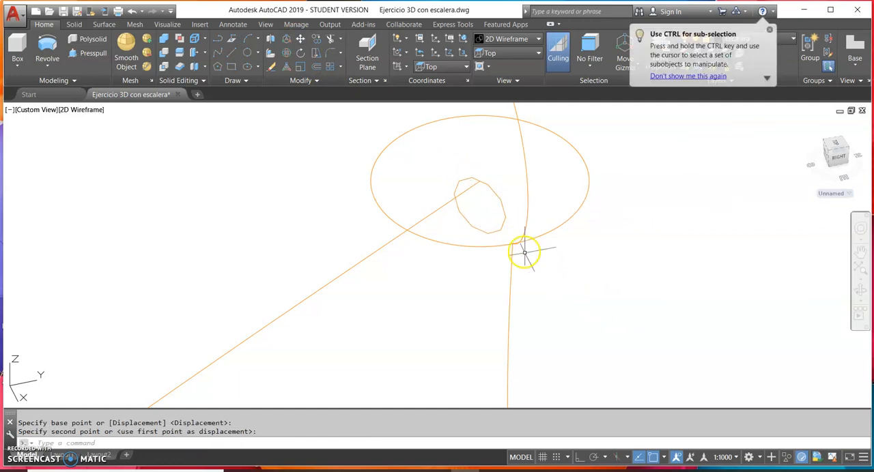
Sweep the upright decagon along the spline through the baluster tops to form the solid handrail
scroll(629, 298, "down", 6)
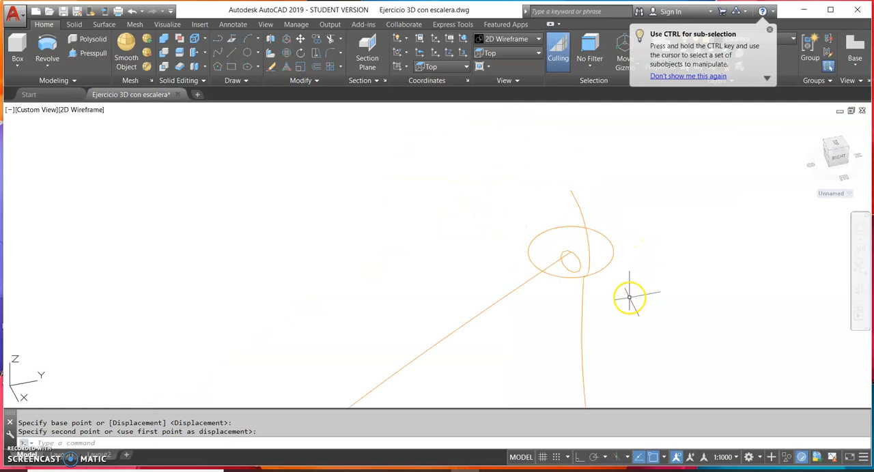
middle_click_drag(624, 296, 446, 203)
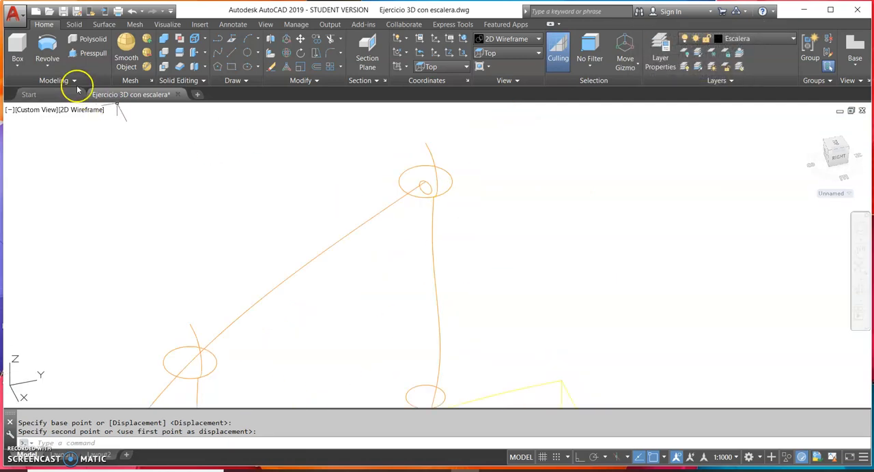
left_click(48, 65)
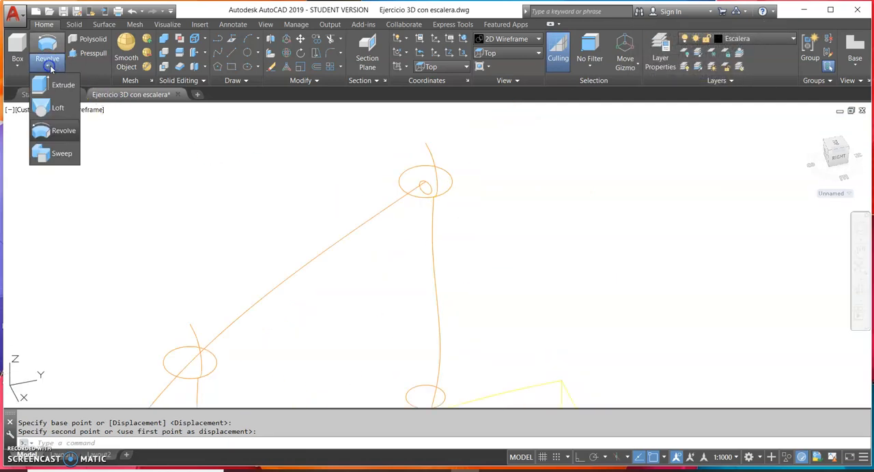
left_click(60, 154)
scroll(450, 194, "up", 4)
left_click(393, 174)
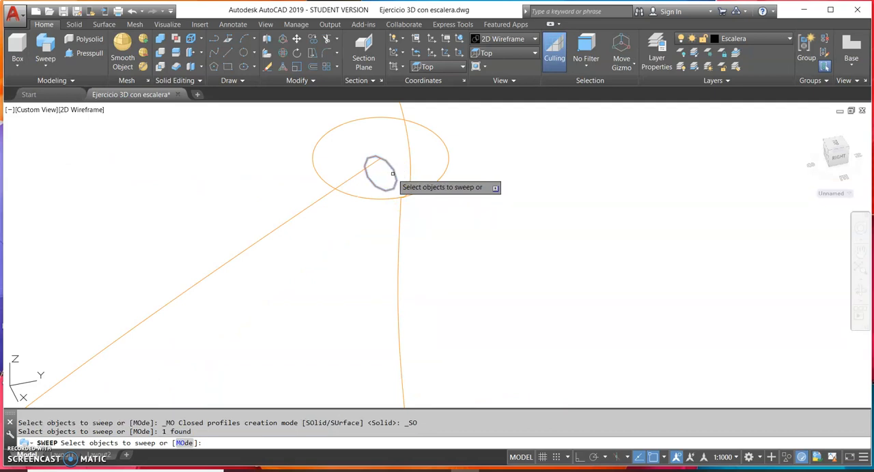
key("Return")
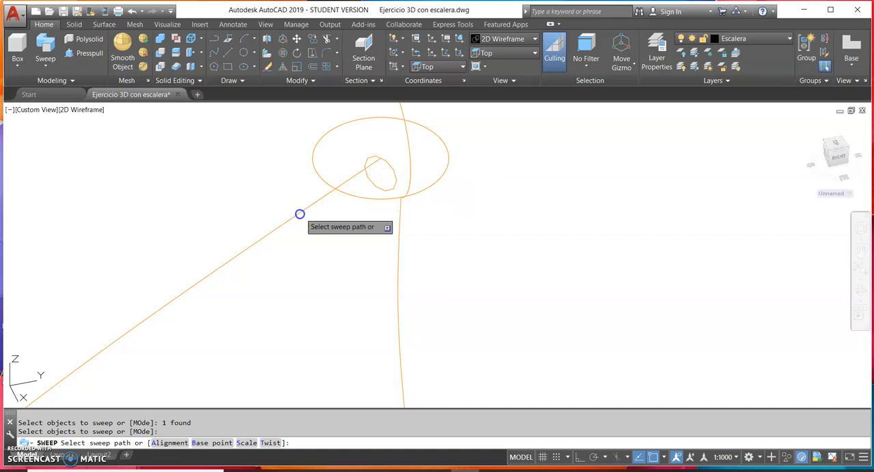
left_click(300, 214)
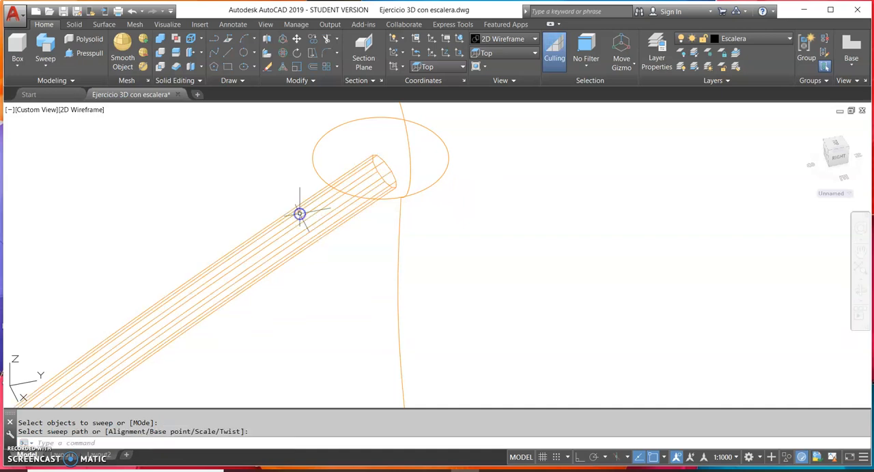
Set the visual style to Realistic and inspect the swept handrail along the staircase balusters
left_click(505, 39)
left_click(541, 104)
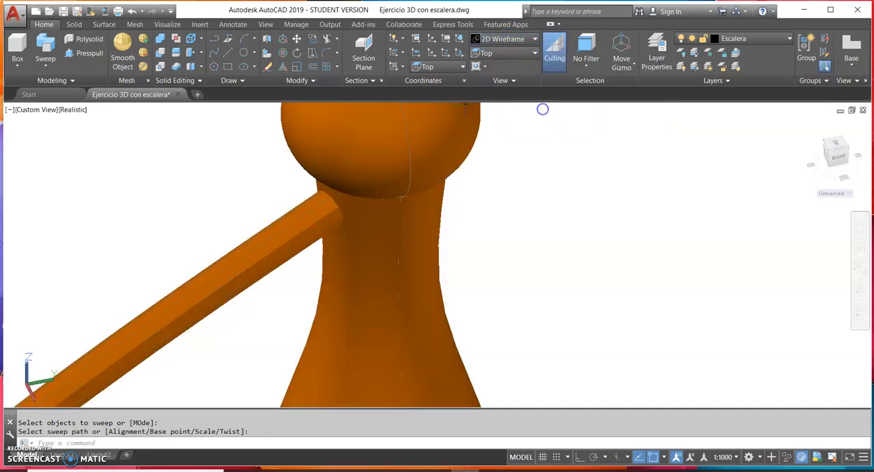
scroll(546, 239, "down", 3)
middle_click_drag(565, 274, 564, 168)
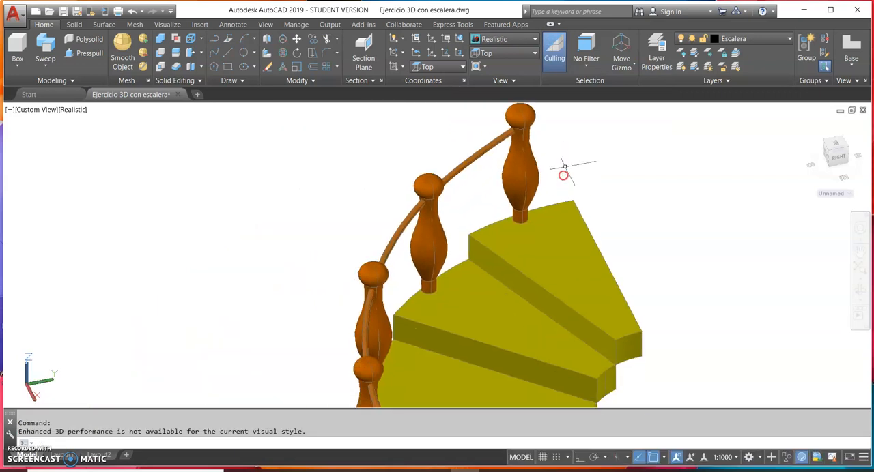
left_click(860, 291)
left_click_drag(465, 300, 596, 269)
left_click_drag(444, 260, 408, 268)
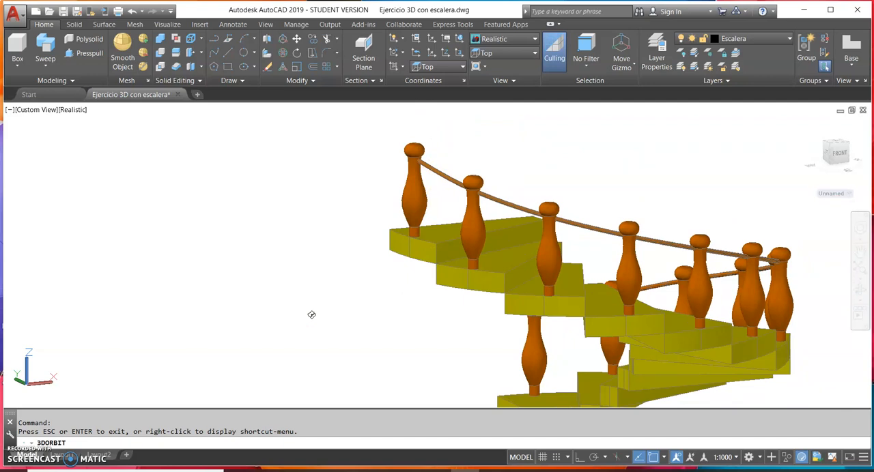
Copy the handrail straight down along Z with Ortho on, at distances of 0.2, 0.4 and 0.60
left_click(453, 179)
left_click(307, 40)
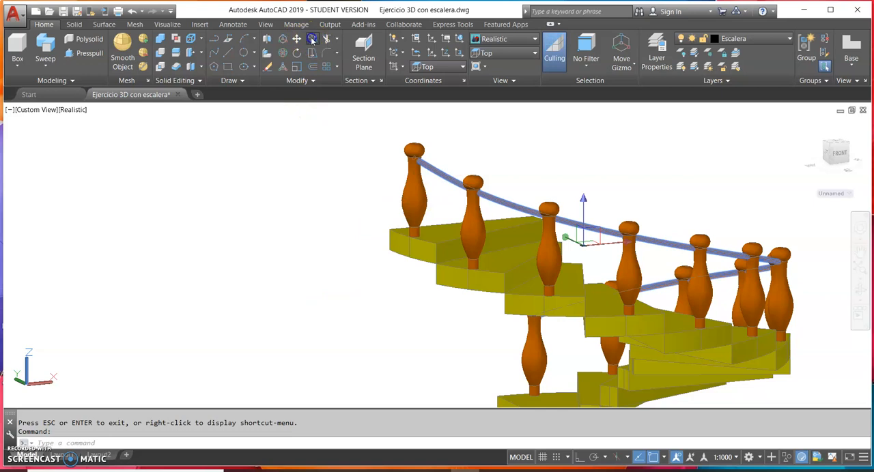
left_click(225, 157)
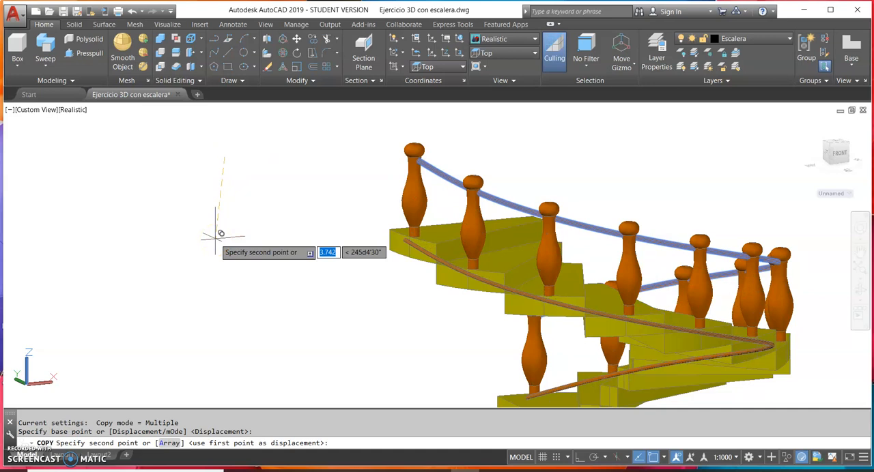
key("F8")
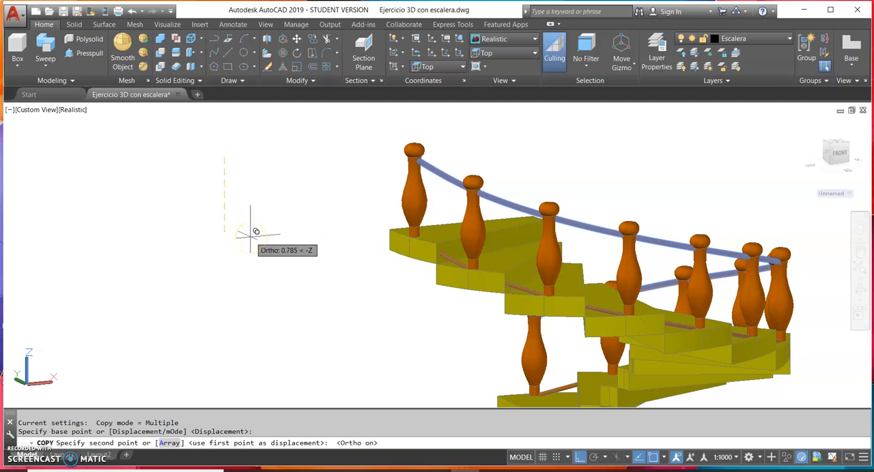
type(".2")
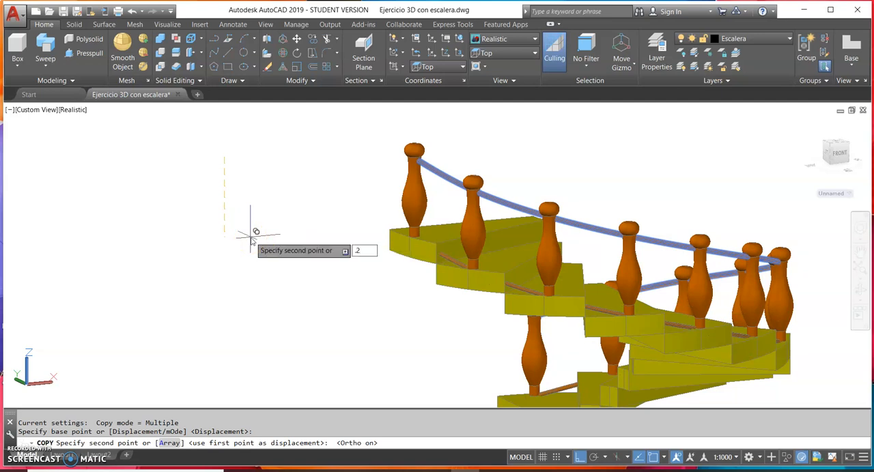
key("Return")
type(".")
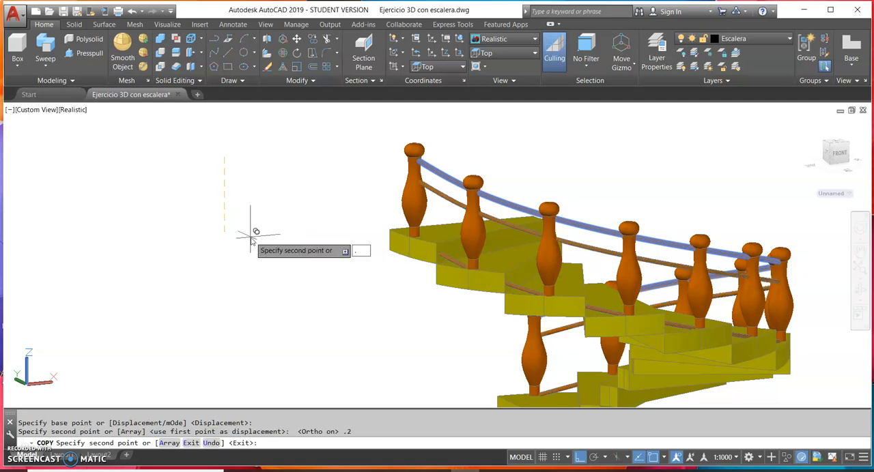
type("4")
key("Return")
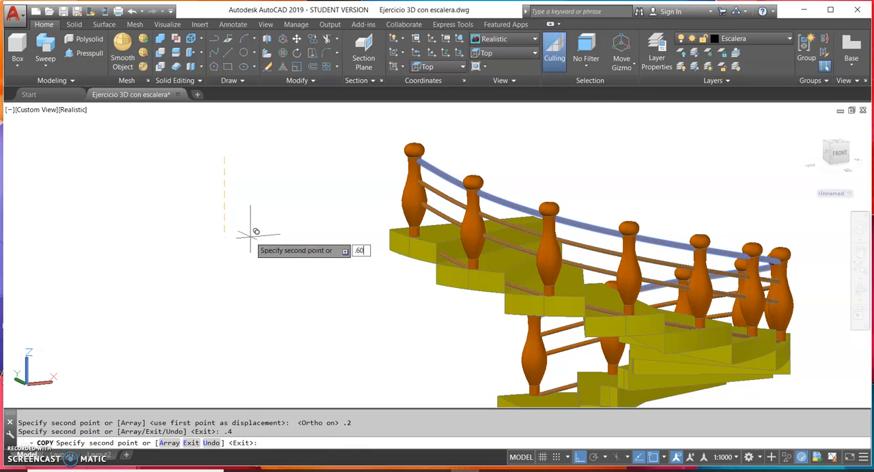
type(".60")
key("Return")
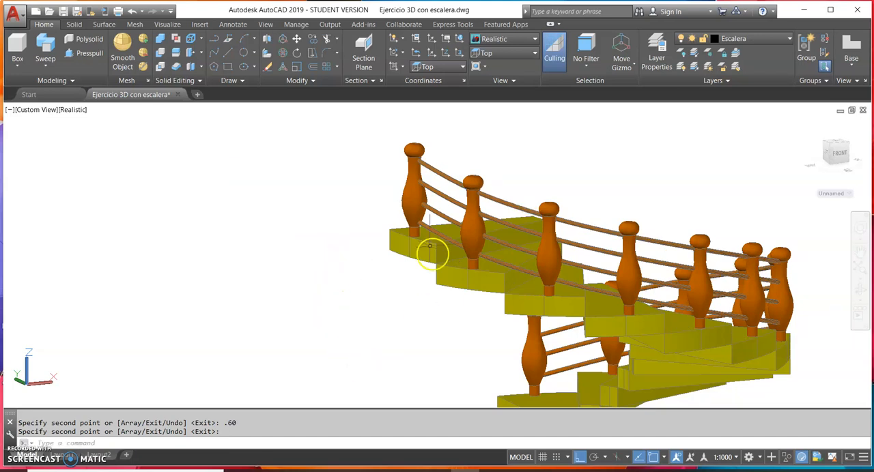
Turn on the hidden layers Ventanas, Punteada, puertas, piso, Muros, Marcos puertas ventnas, Dimensiones, Cubierta, Columnas and Borrador
left_click(734, 39)
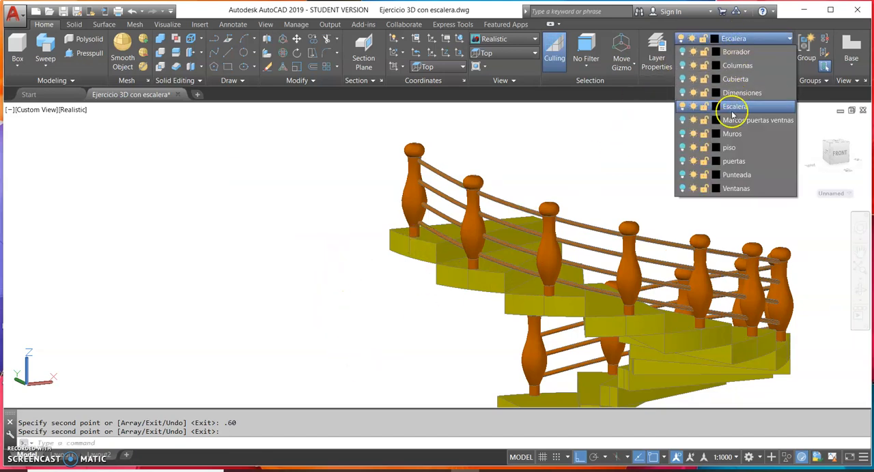
left_click(681, 188)
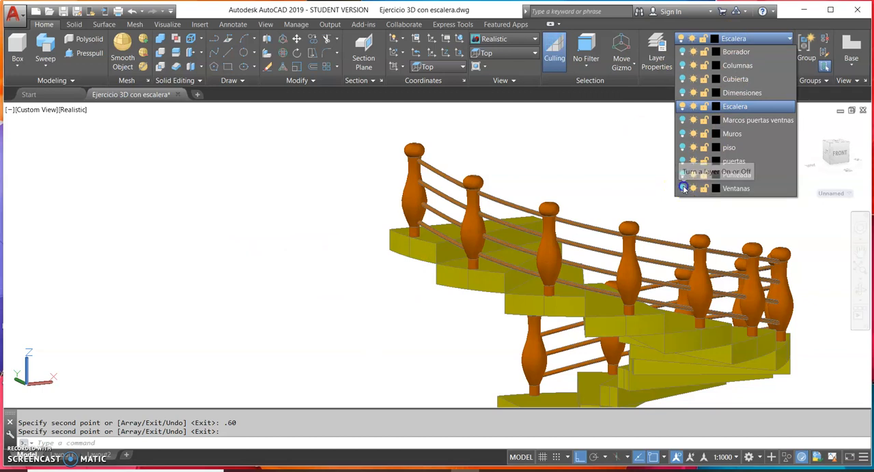
left_click(683, 161)
left_click(682, 148)
left_click(683, 134)
left_click(683, 120)
left_click(682, 93)
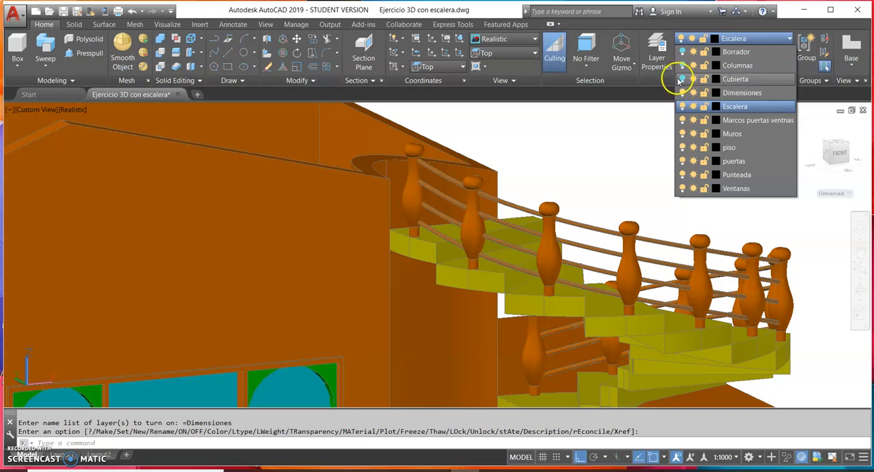
left_click(682, 79)
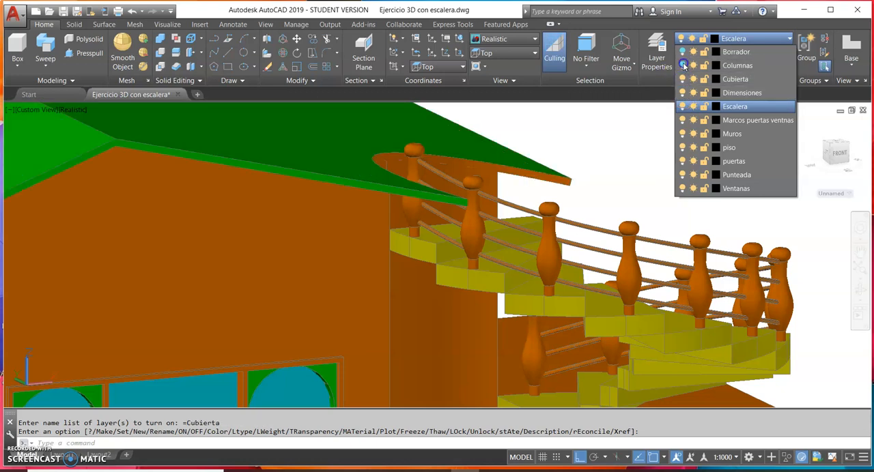
left_click(682, 66)
left_click(683, 53)
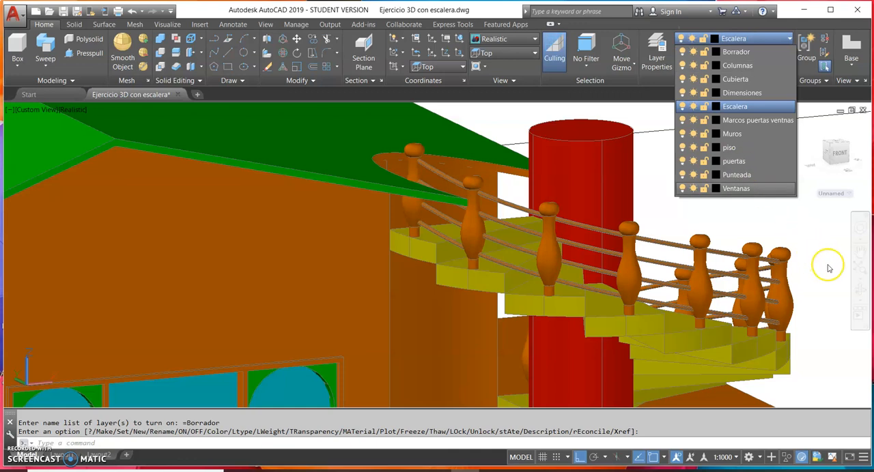
Examine the complete house with the spiral staircase and its railing from a raised front viewpoint
left_click(862, 295)
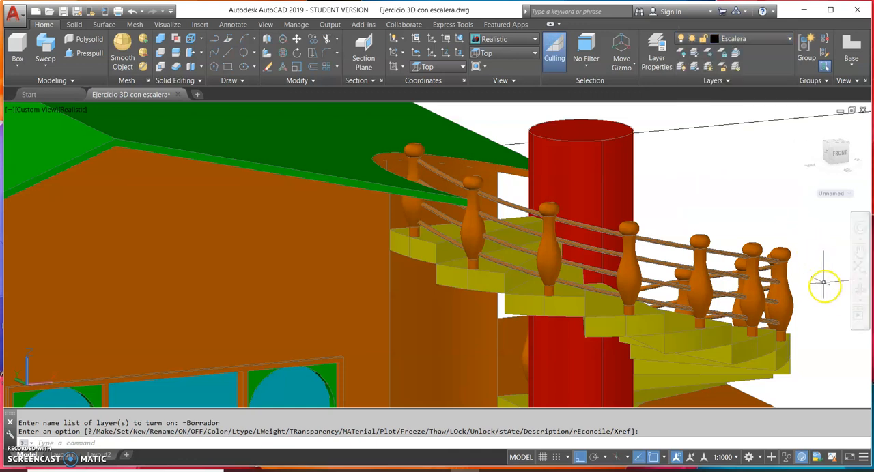
left_click(862, 289)
left_click_drag(826, 289, 574, 311)
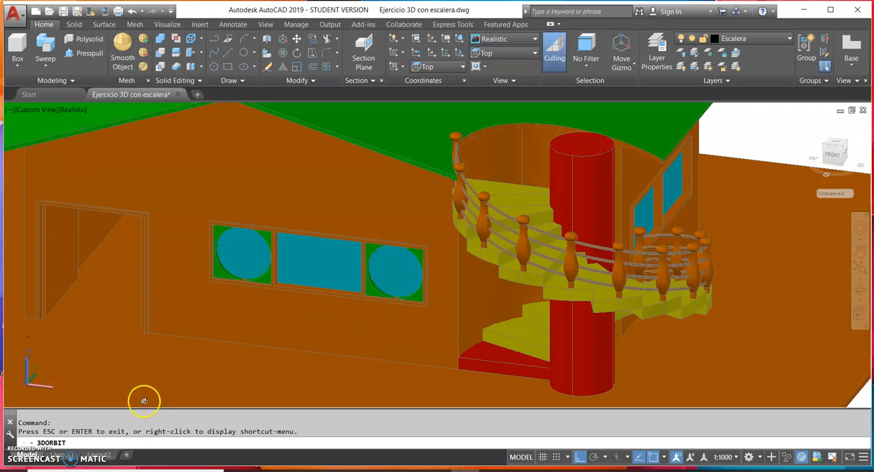
key("Escape")
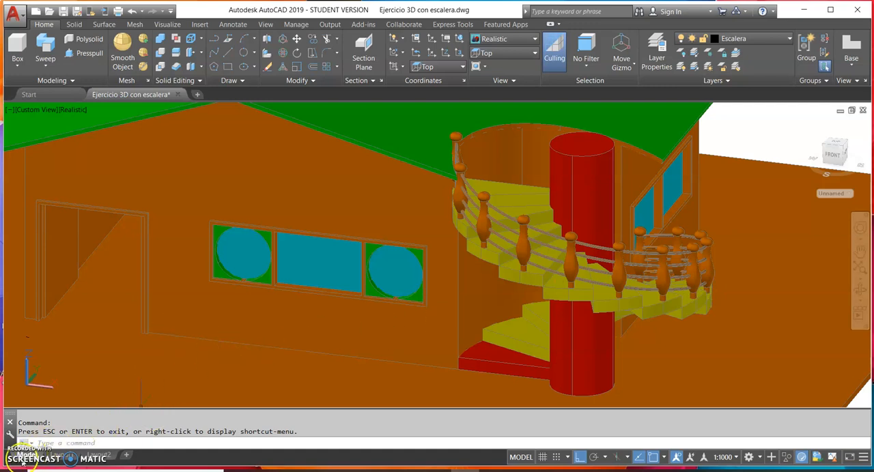